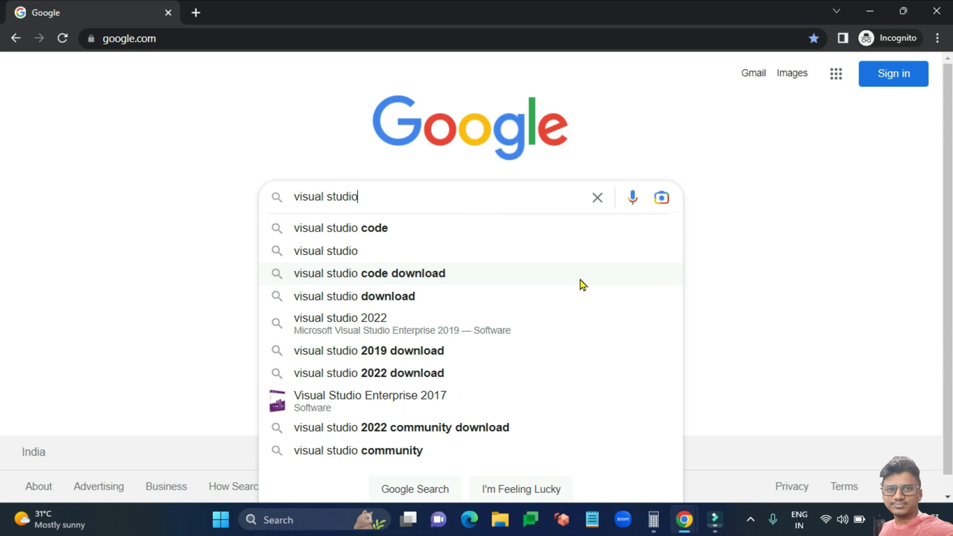
# Google 'visual studio code', open code.visualstudio.com, and download the Windows stable build.
pyautogui.write('code')
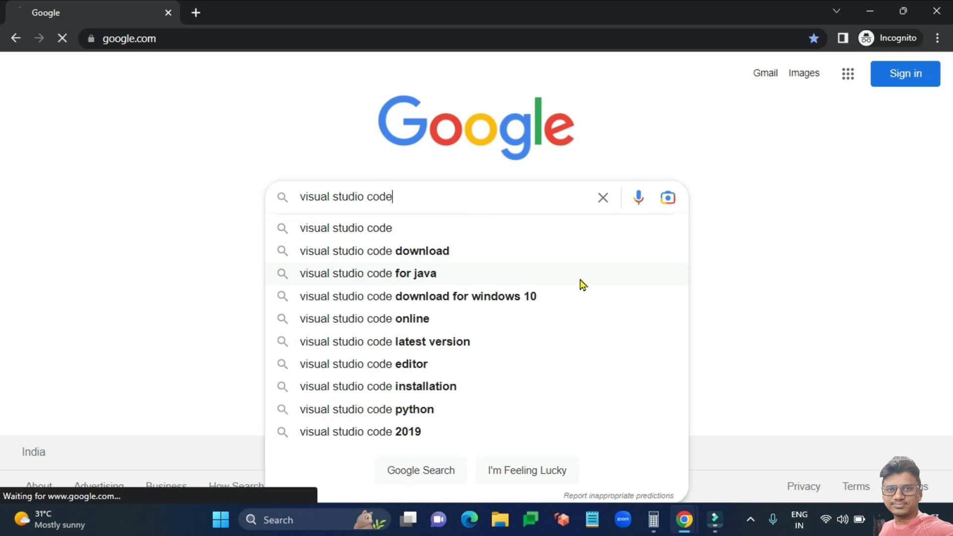
pyautogui.press('Return')
pyautogui.click(295, 215)
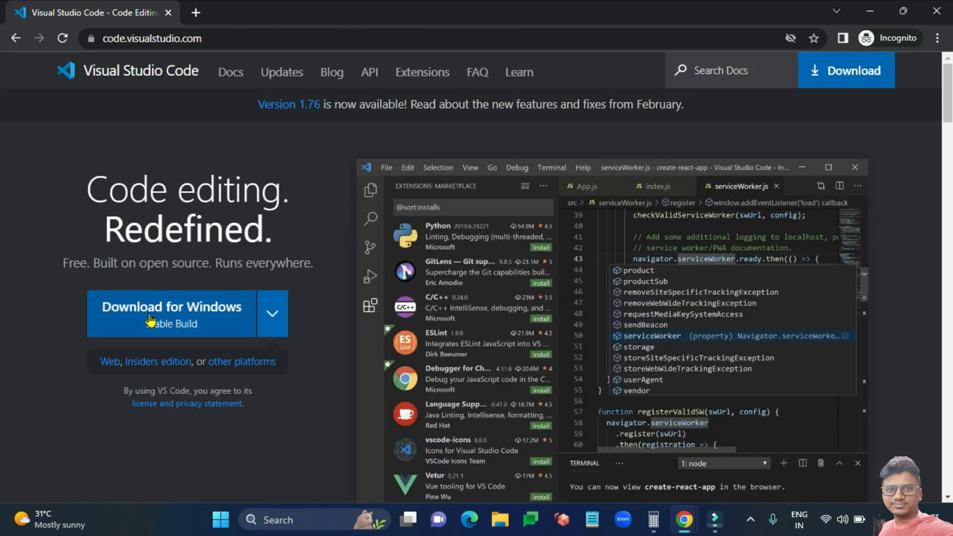
pyautogui.click(150, 320)
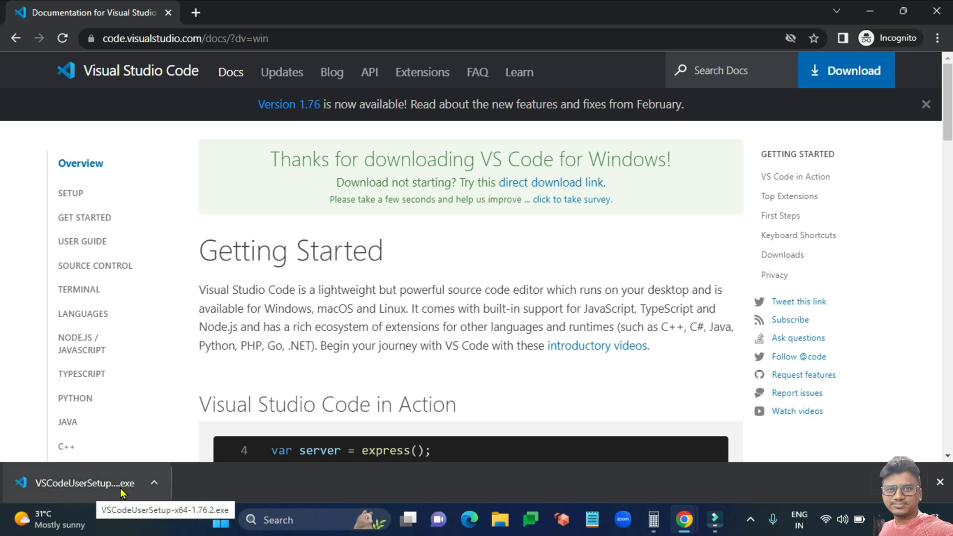
# Run the downloaded VSCodeUserSetup installer from the browser's download bar.
pyautogui.click(104, 484)
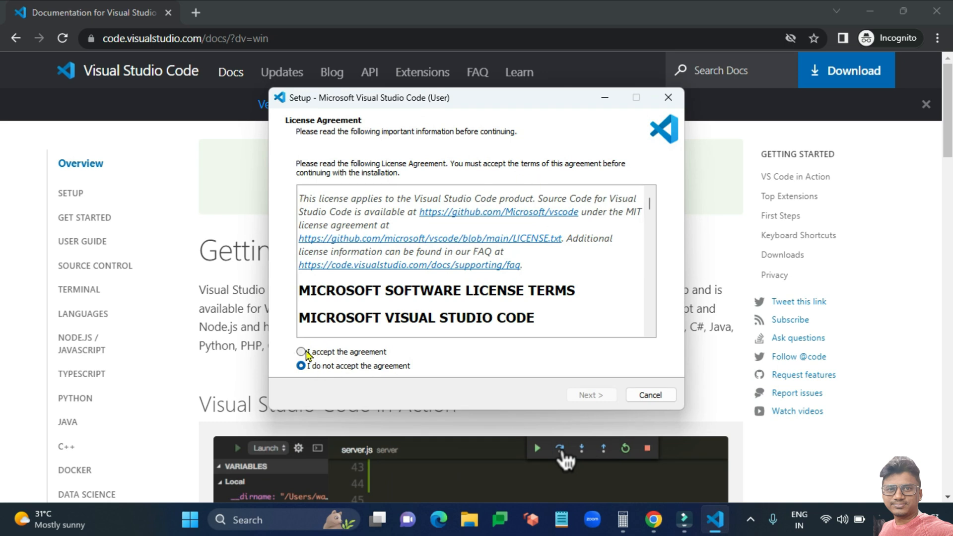
# Accept the licence, add a desktop icon, install, and finish with Launch Visual Studio Code ticked.
pyautogui.click(301, 352)
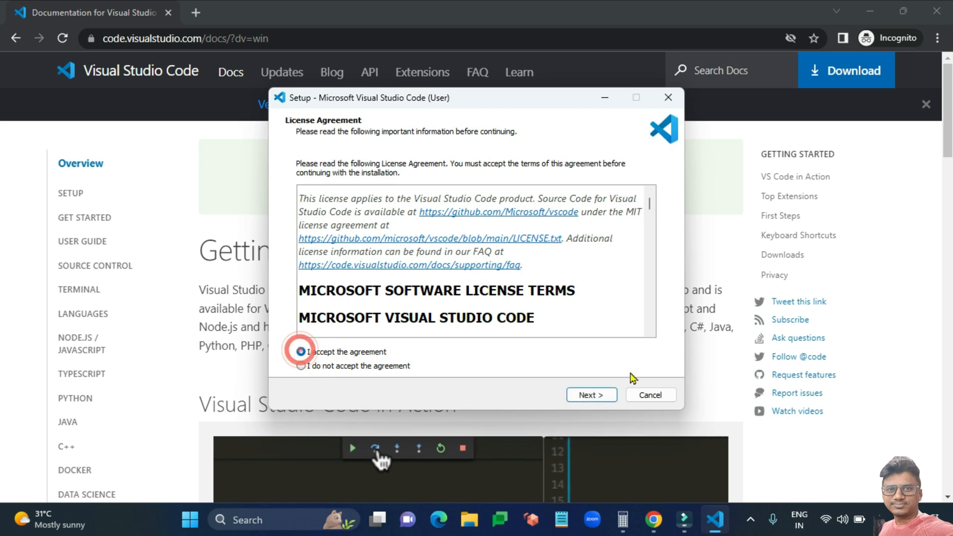
pyautogui.click(589, 394)
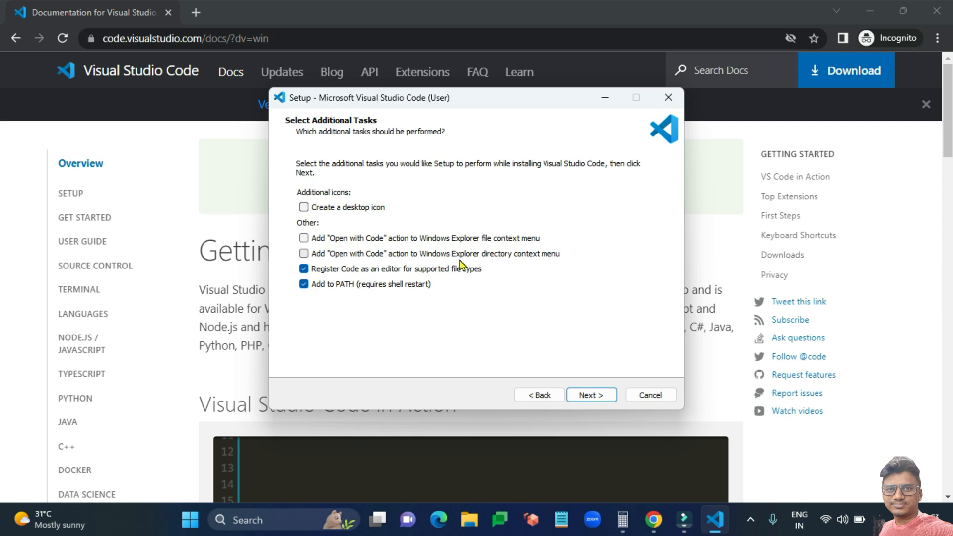
pyautogui.click(304, 207)
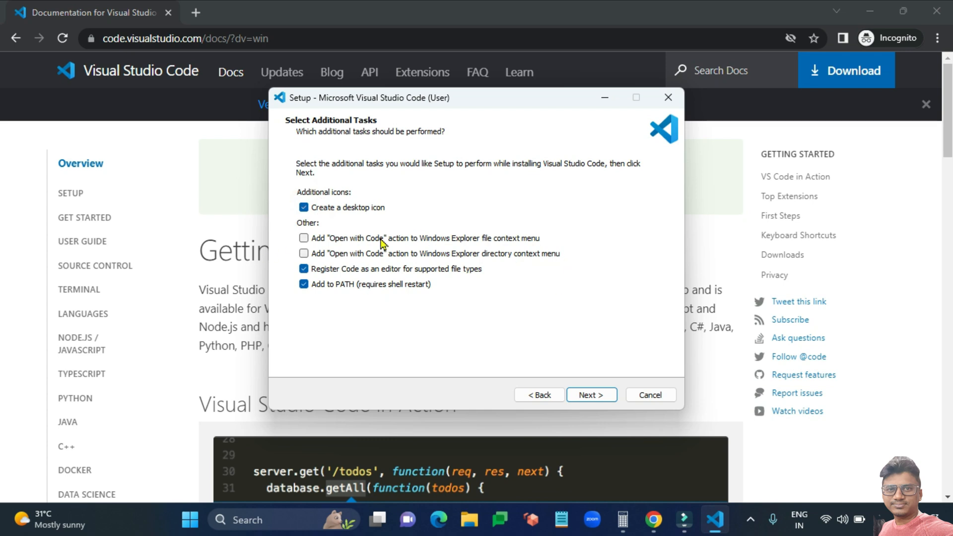
pyautogui.click(591, 395)
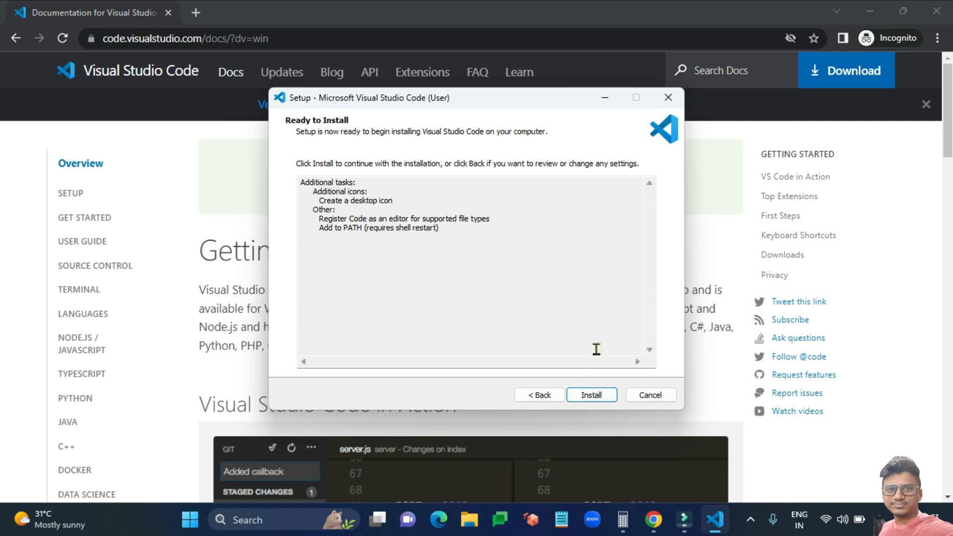
pyautogui.click(595, 396)
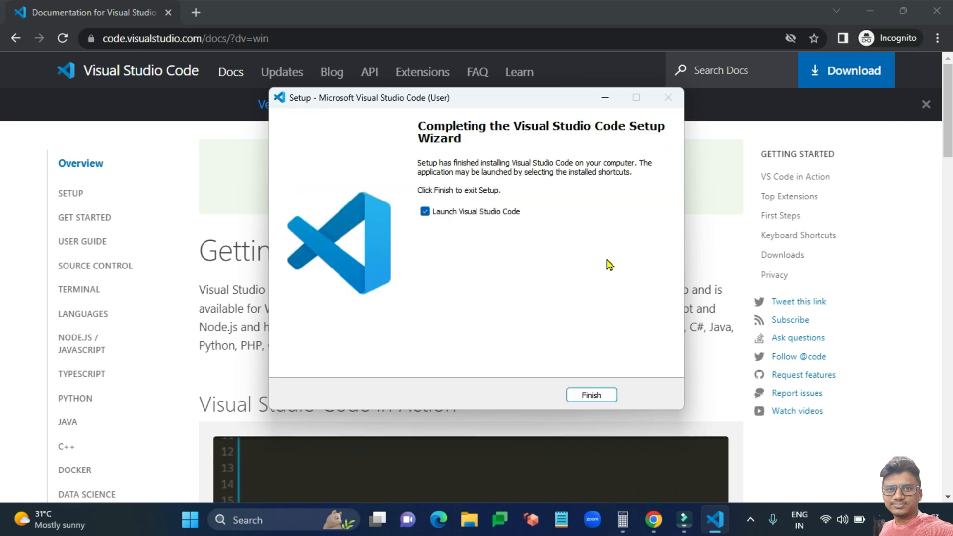
pyautogui.click(592, 395)
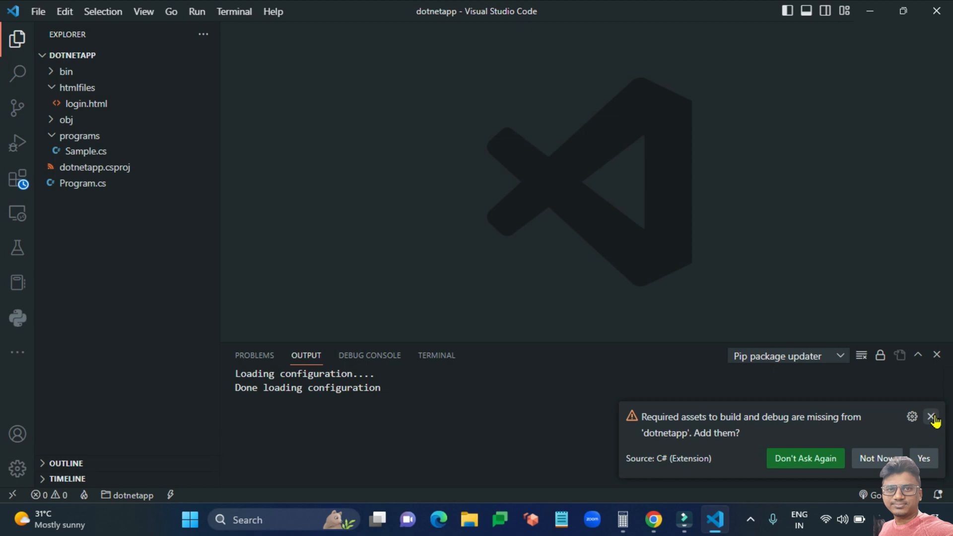
# Dismiss the C# missing build assets notice and choose File > Open Folder.
pyautogui.click(932, 417)
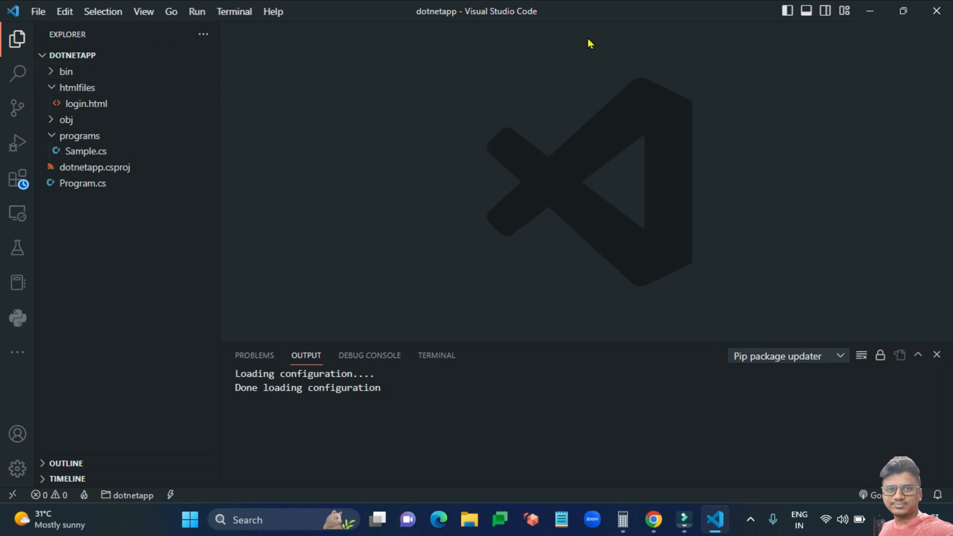
pyautogui.click(38, 12)
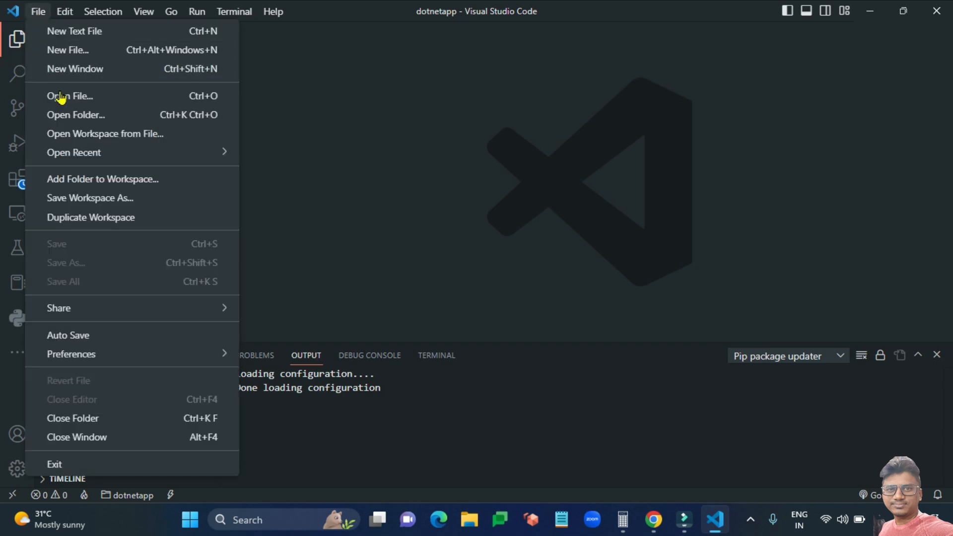
pyautogui.click(66, 120)
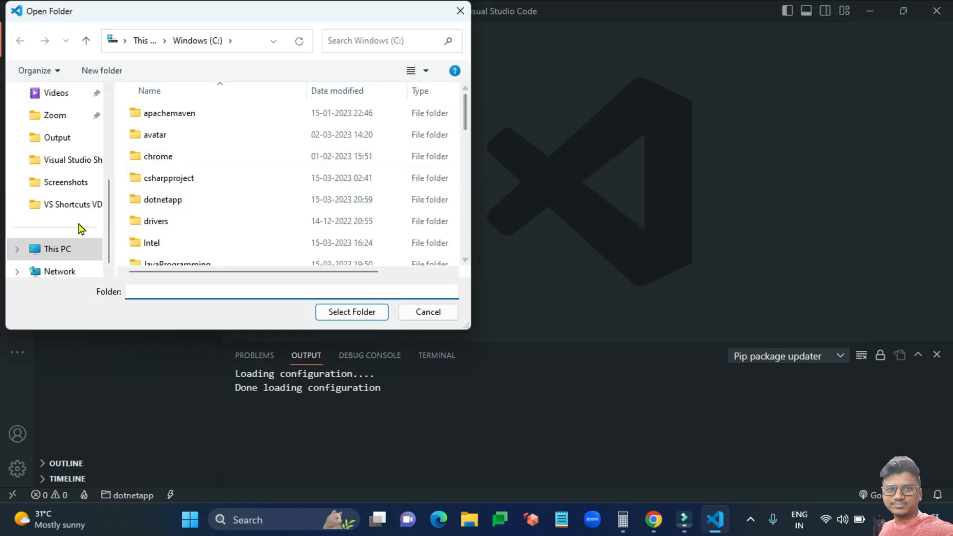
# Create a vscodeworkspace folder on Windows (C:) and select it as the workspace.
pyautogui.click(70, 251)
pyautogui.click(251, 128)
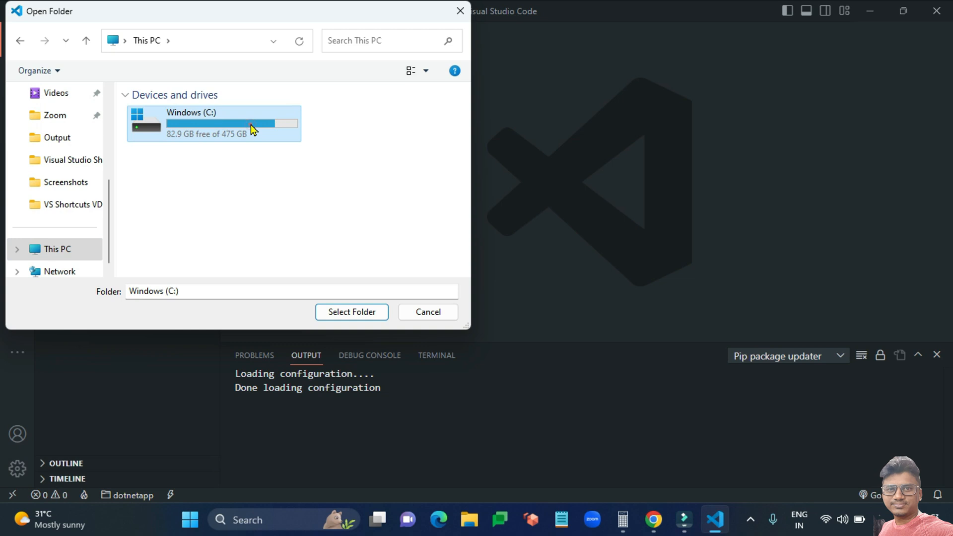
pyautogui.doubleClick(251, 128)
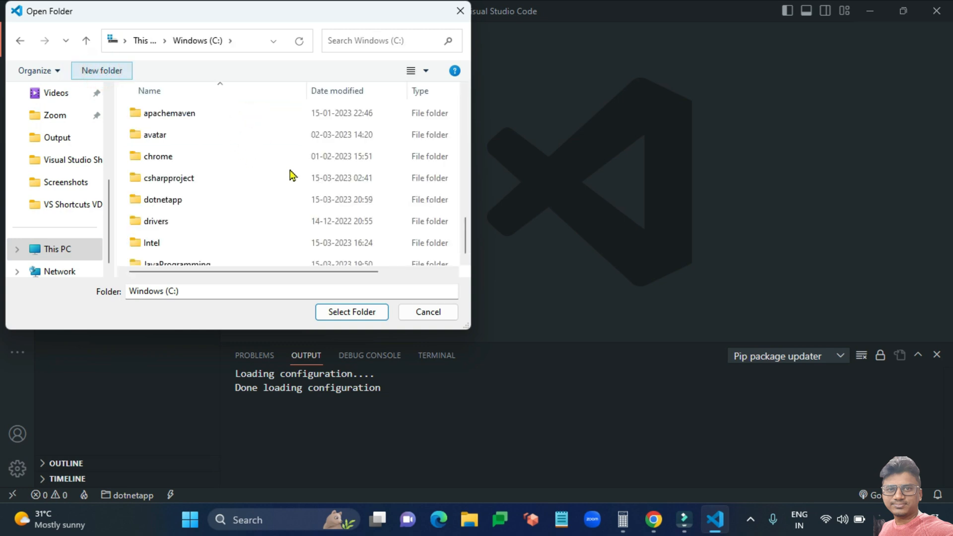
pyautogui.write('vsco')
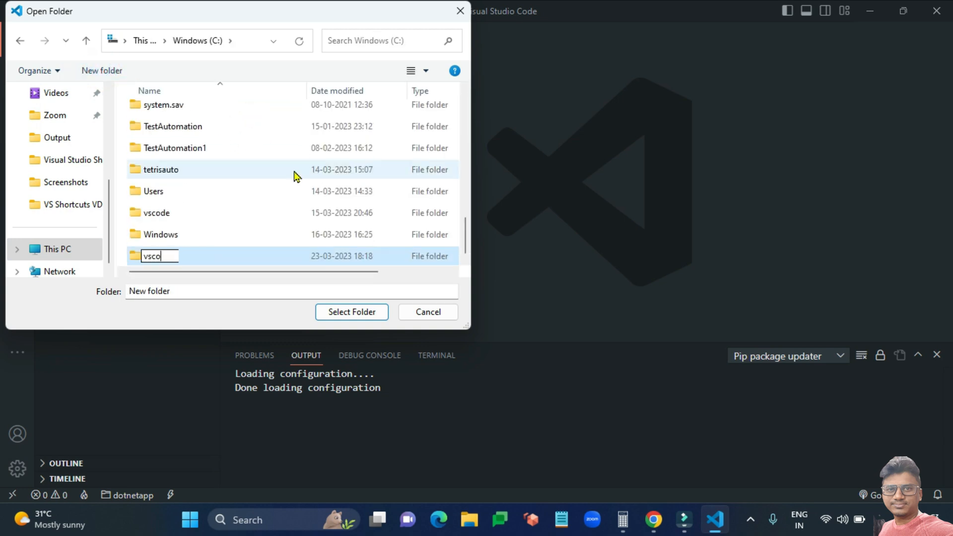
pyautogui.write('deworkspa')
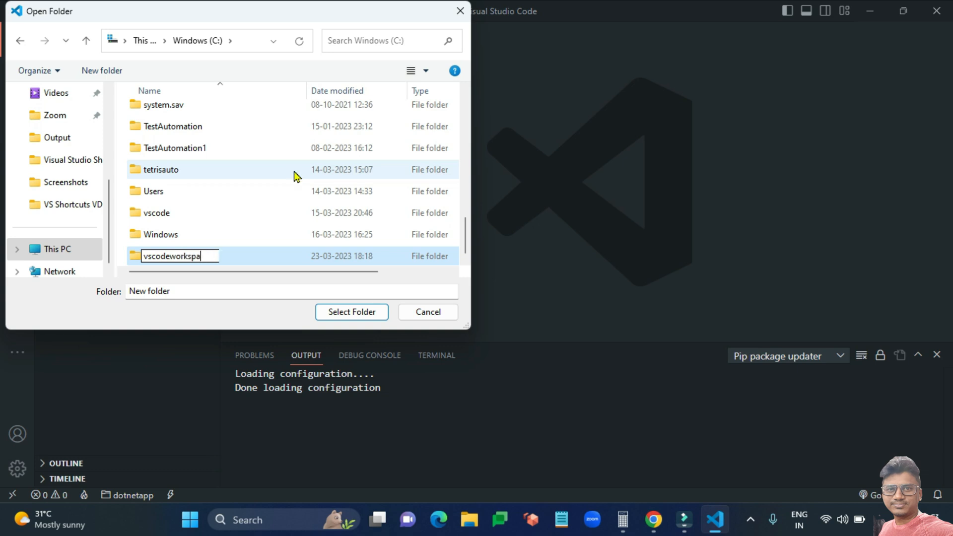
pyautogui.write('ce')
pyautogui.press('Return')
pyautogui.press('Return')
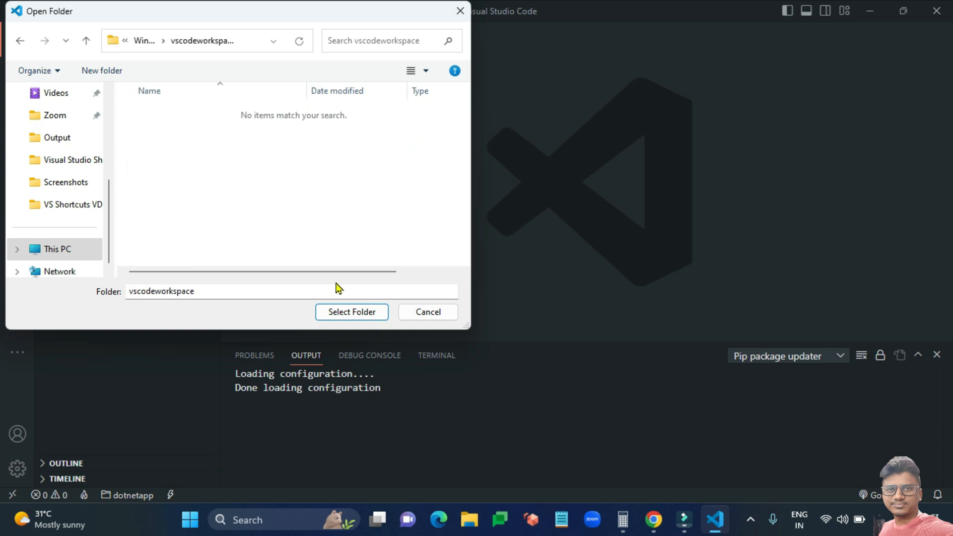
pyautogui.click(353, 311)
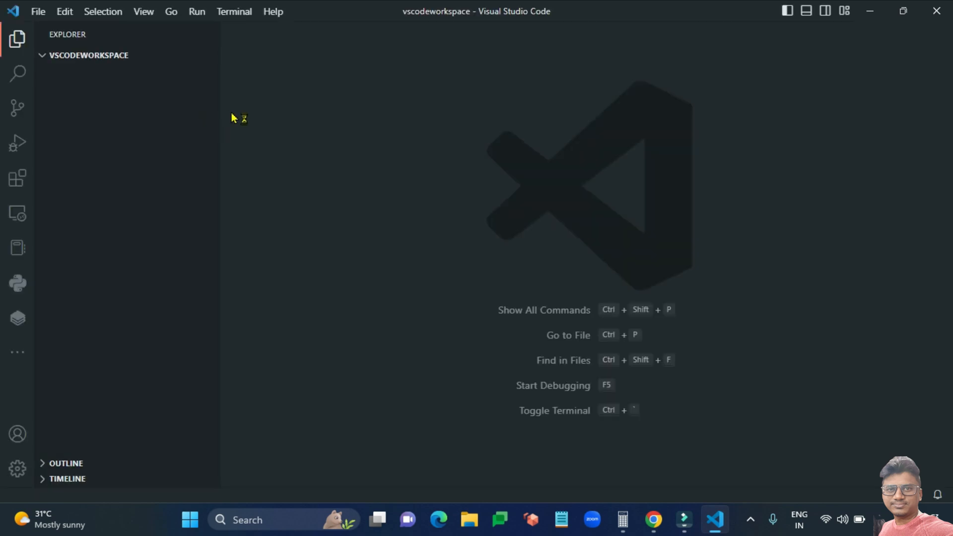
# Close the Welcome page after toggling the workspace folder tree.
pyautogui.click(61, 57)
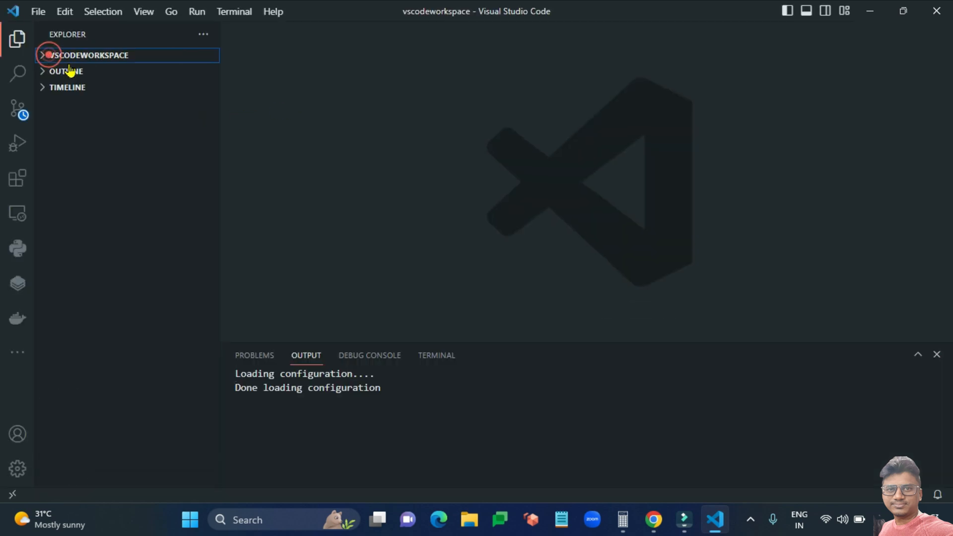
pyautogui.click(62, 58)
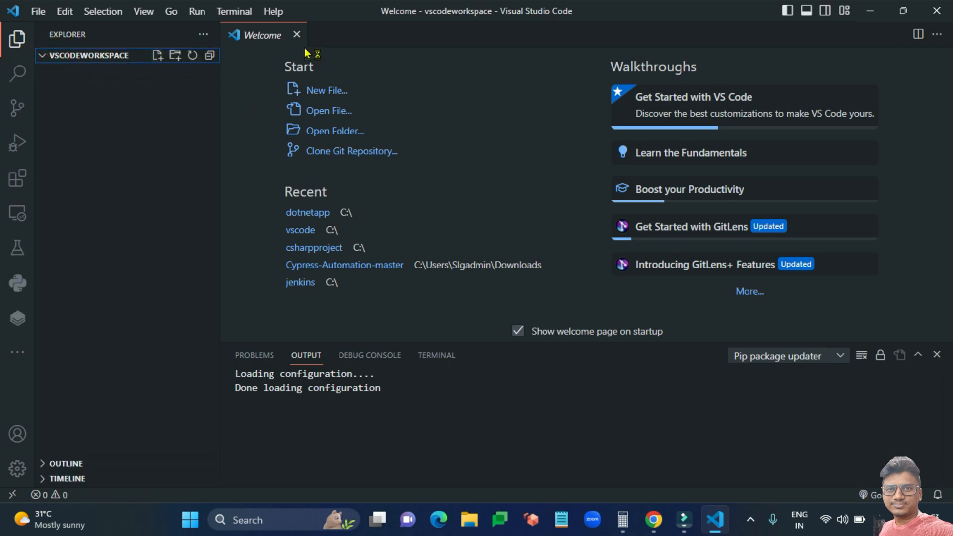
pyautogui.click(297, 35)
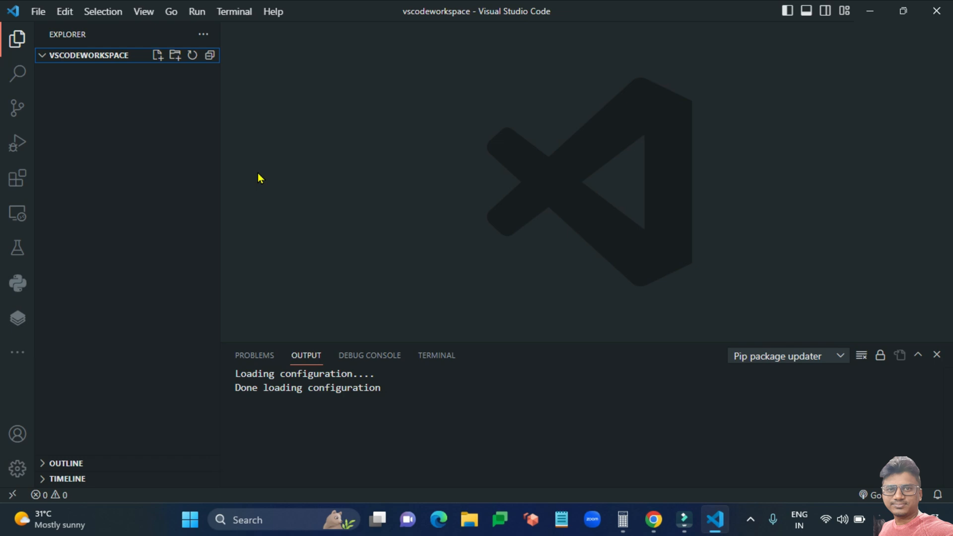
# Add a samplefolder folder to the workspace and start a new file inside it.
pyautogui.click(178, 59)
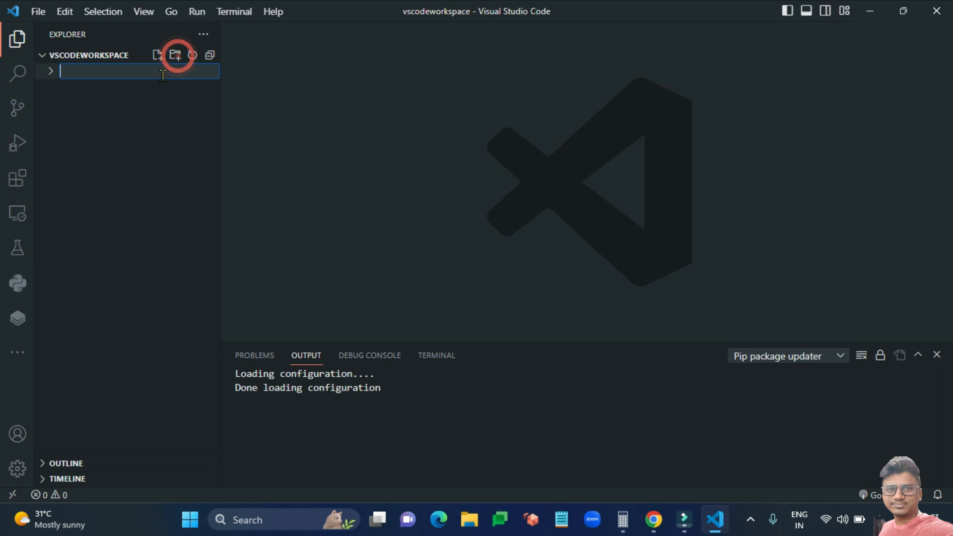
pyautogui.click(177, 62)
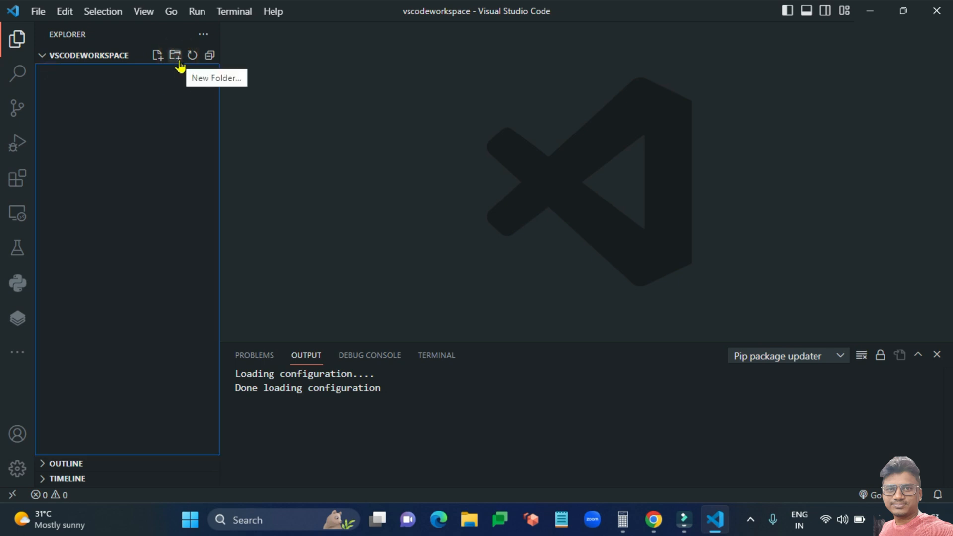
pyautogui.click(177, 59)
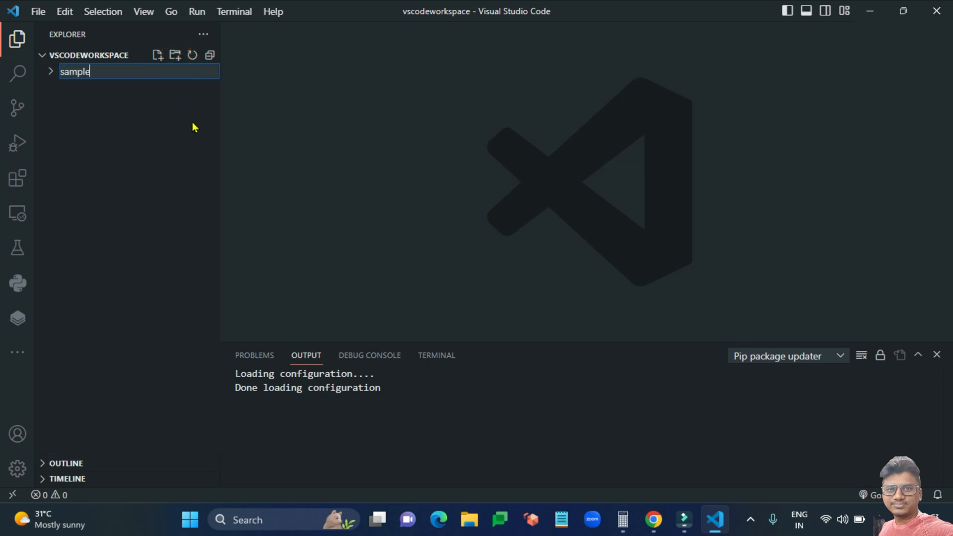
pyautogui.write('samplefolder')
pyautogui.press('Return')
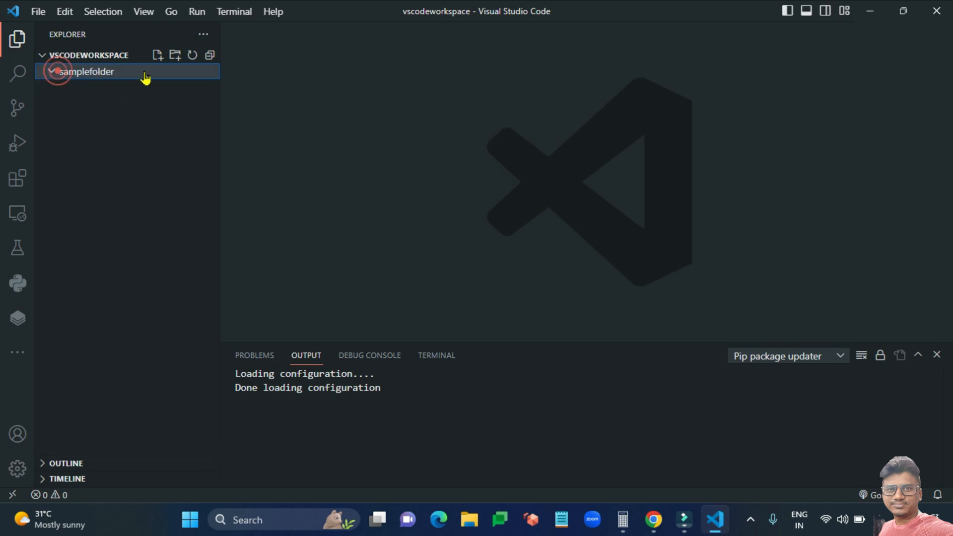
pyautogui.click(158, 56)
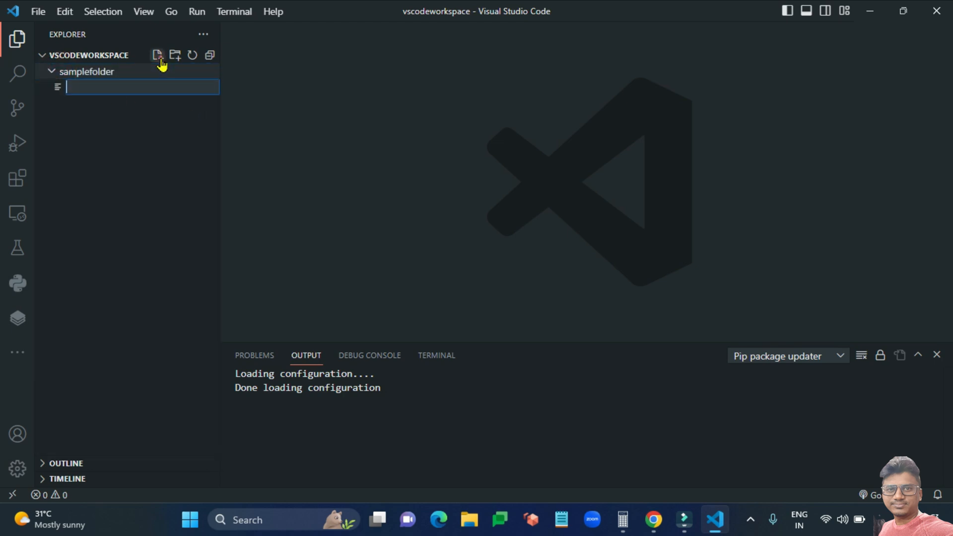
# Name the file sample.js and write 'let age =20;' followed directly by 'console.log(age);'.
pyautogui.write('sample.js')
pyautogui.press('Return')
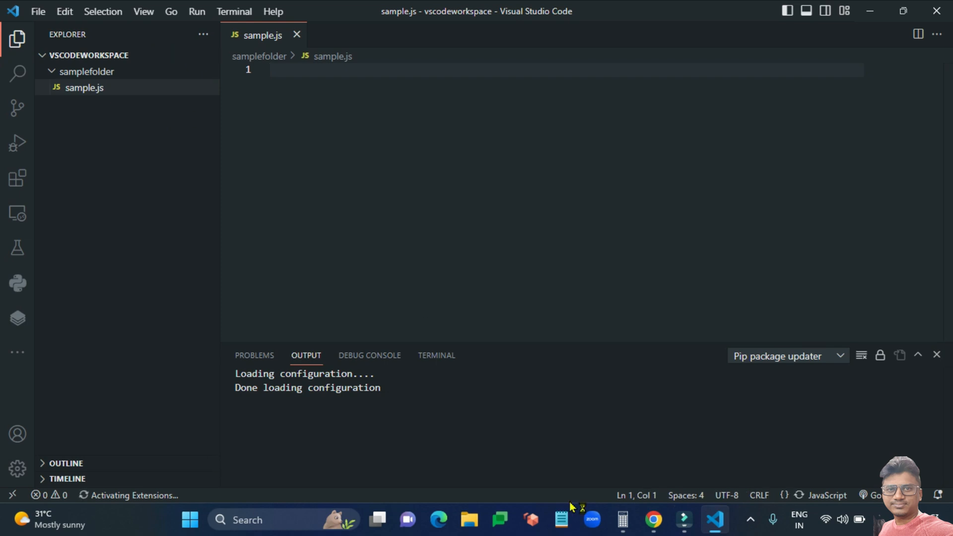
pyautogui.write('var')
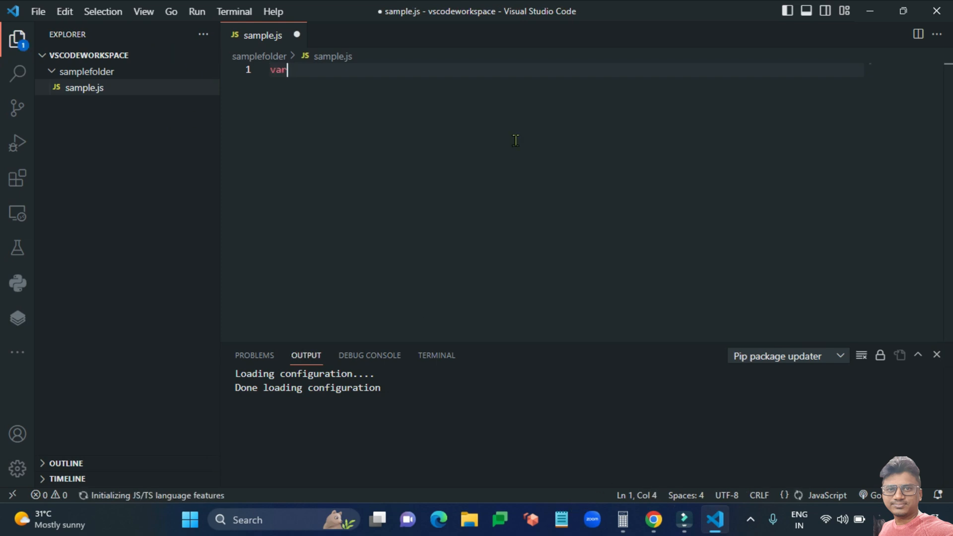
pyautogui.press('BackSpace')
pyautogui.press('BackSpace')
pyautogui.press('BackSpace')
pyautogui.press('BackSpace')
pyautogui.write('var ')
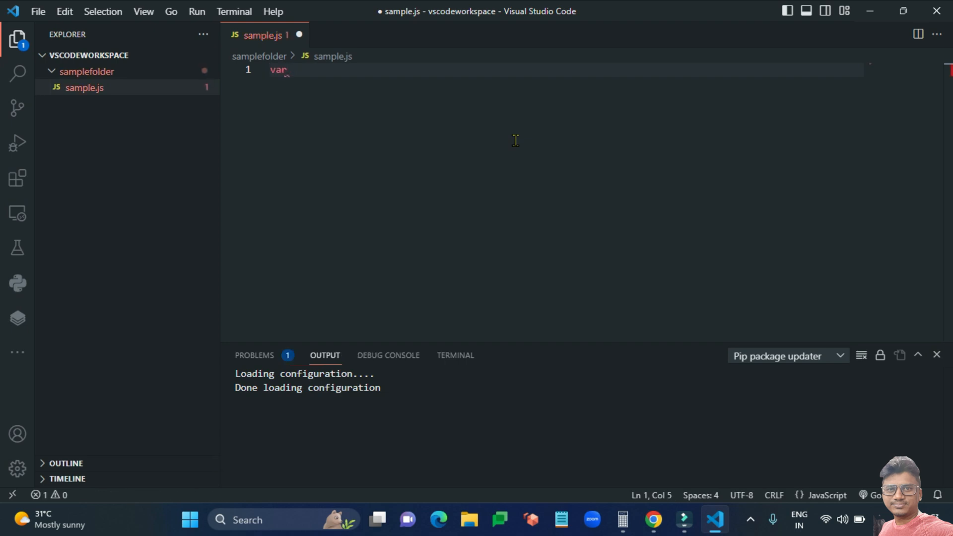
pyautogui.write('let ')
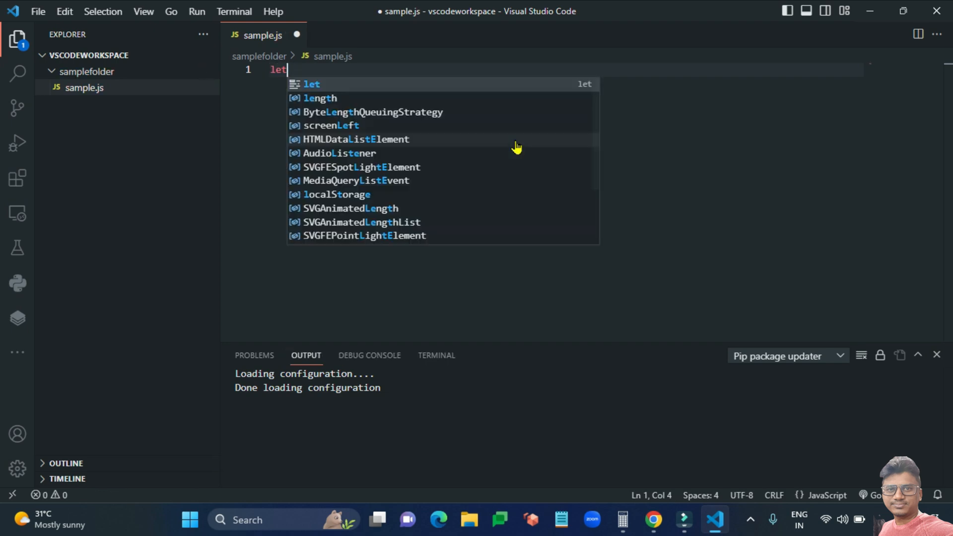
pyautogui.write('age =20;')
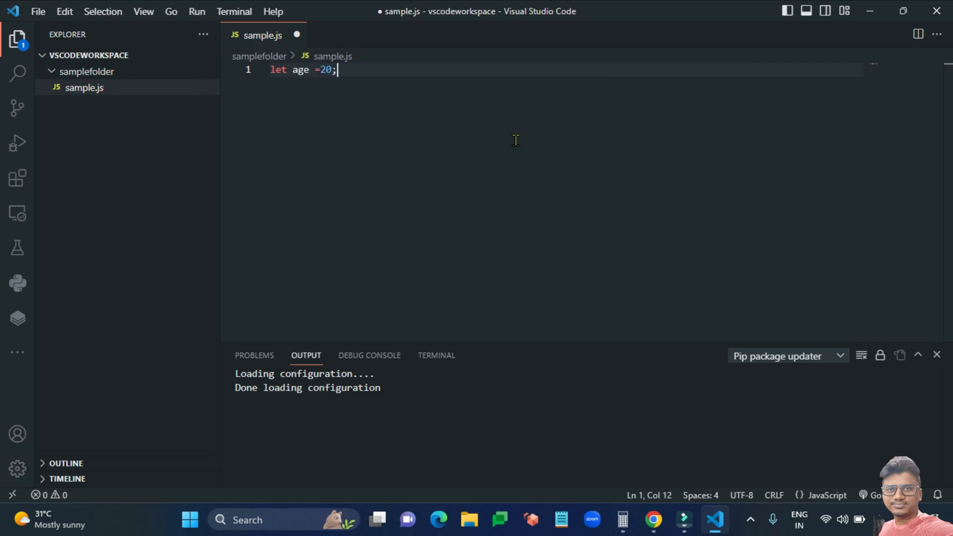
pyautogui.press('Return')
pyautogui.press('Return')
pyautogui.write('console.log(age);')
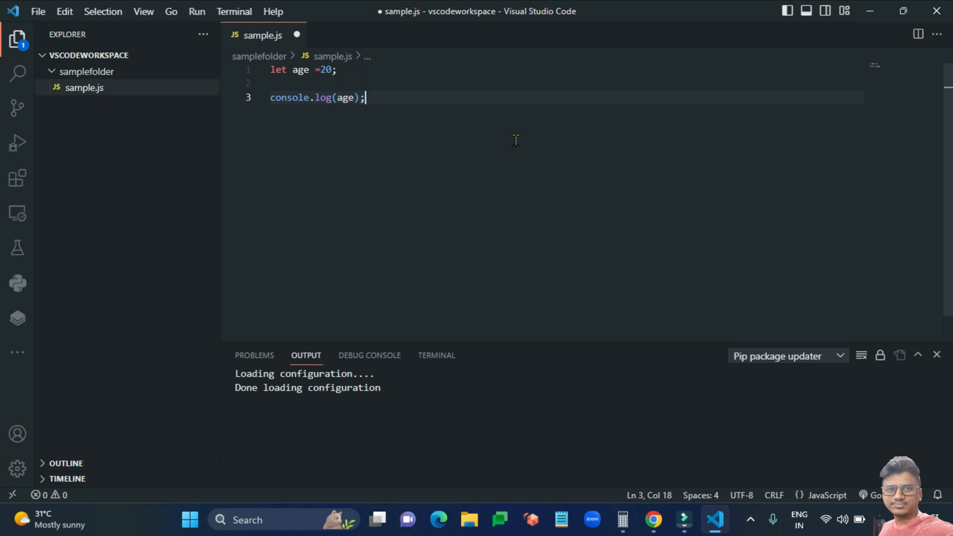
pyautogui.click(385, 84)
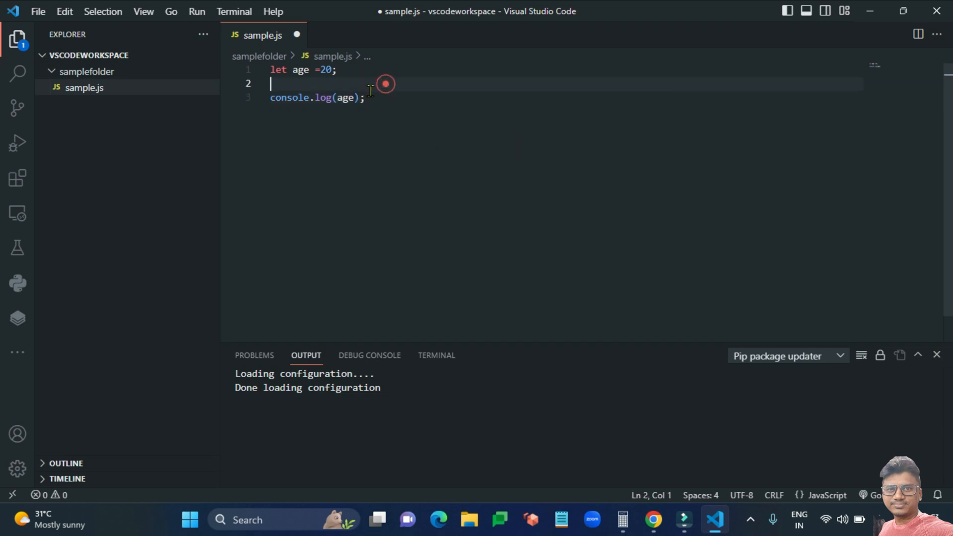
pyautogui.press('BackSpace')
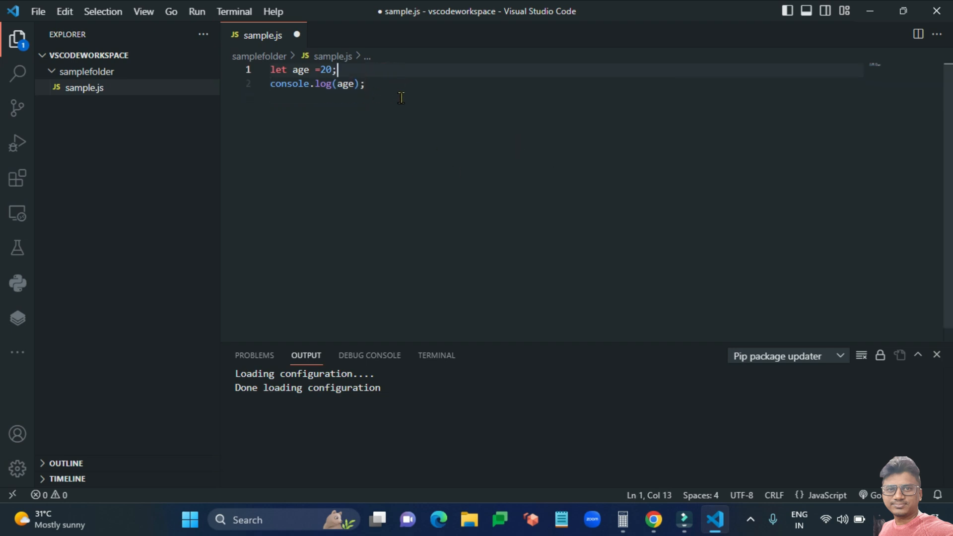
# In a new Chrome tab, search nodejs, open nodejs.org, and download and launch the 18.15.0 LTS installer.
pyautogui.moveTo(654, 519)
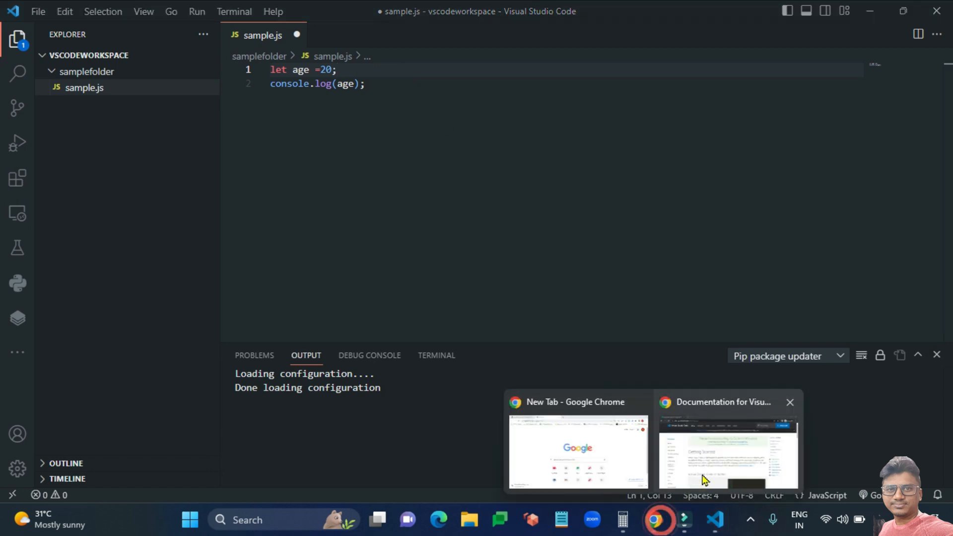
pyautogui.click(709, 459)
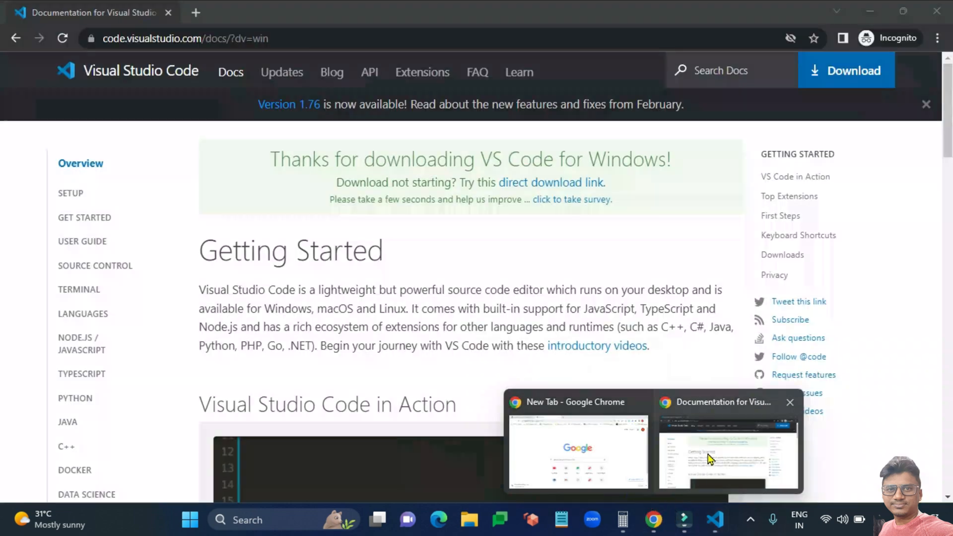
pyautogui.click(195, 12)
pyautogui.write('nodejs')
pyautogui.press('Return')
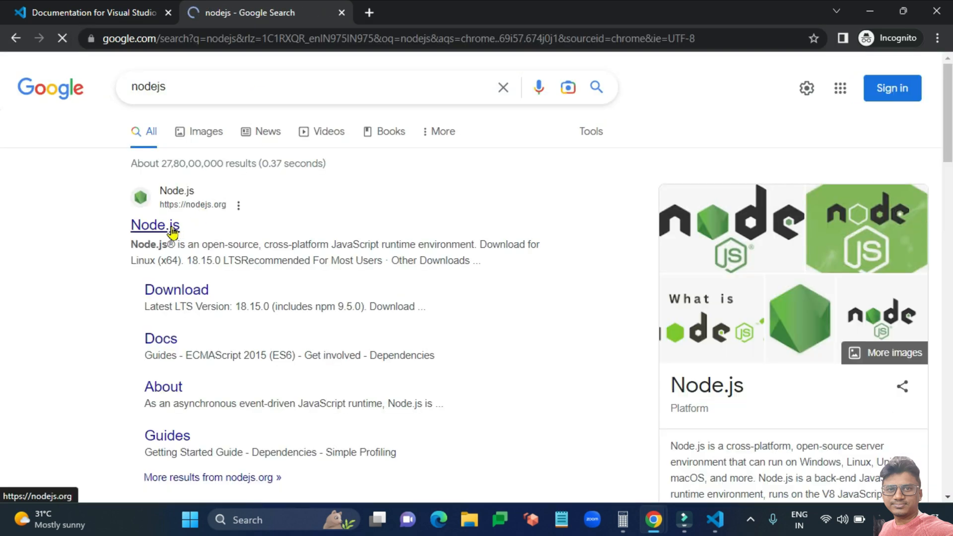
pyautogui.click(169, 229)
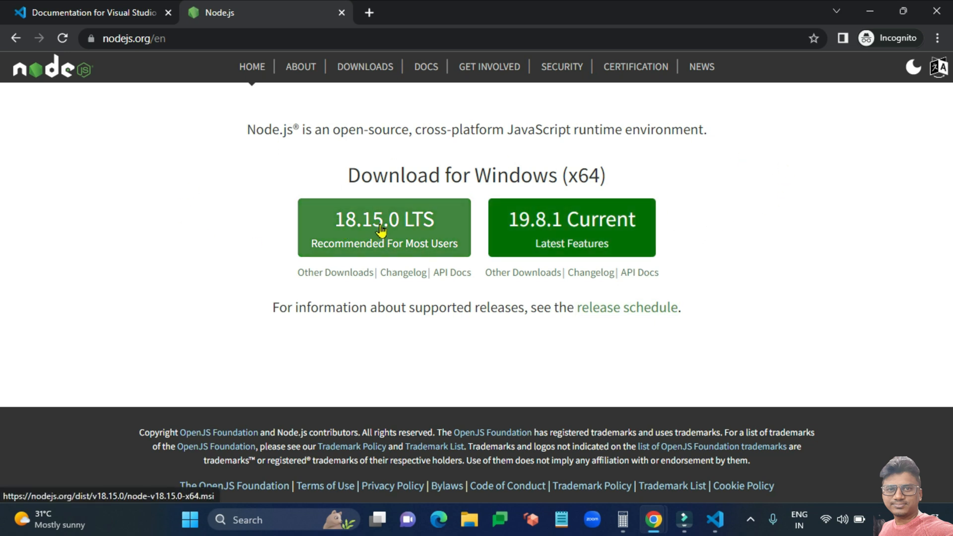
pyautogui.click(397, 244)
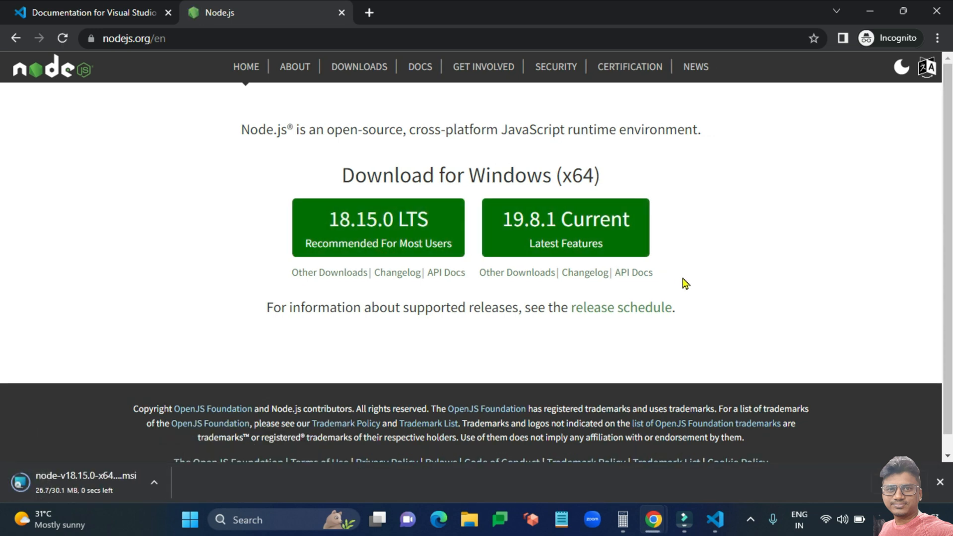
pyautogui.click(82, 483)
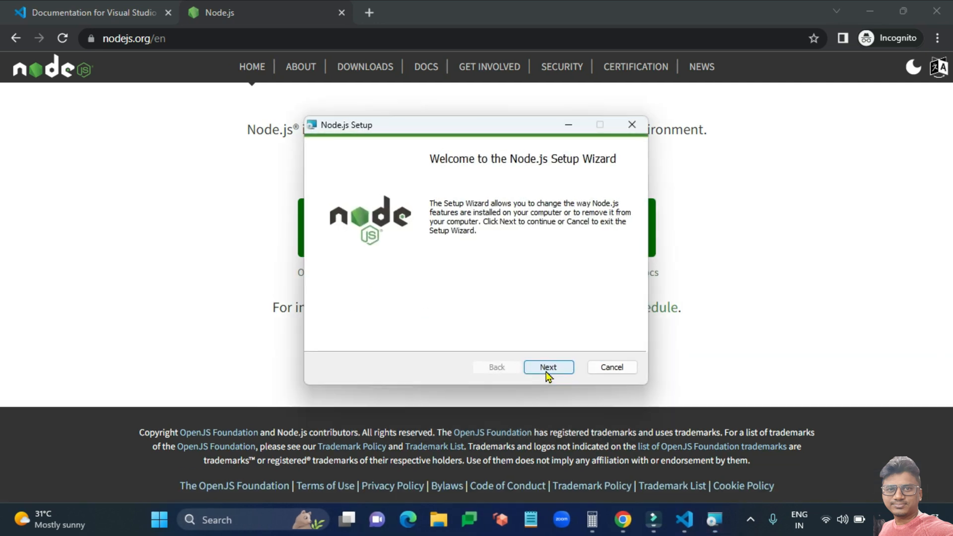
# Choose Change in Node.js Setup, expand Add to PATH under Custom Setup, and continue.
pyautogui.click(549, 369)
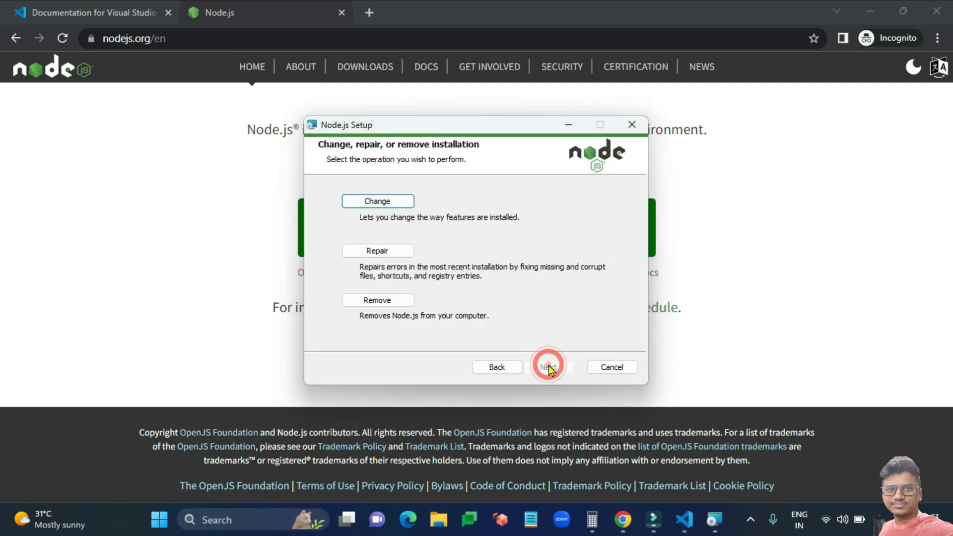
pyautogui.click(369, 204)
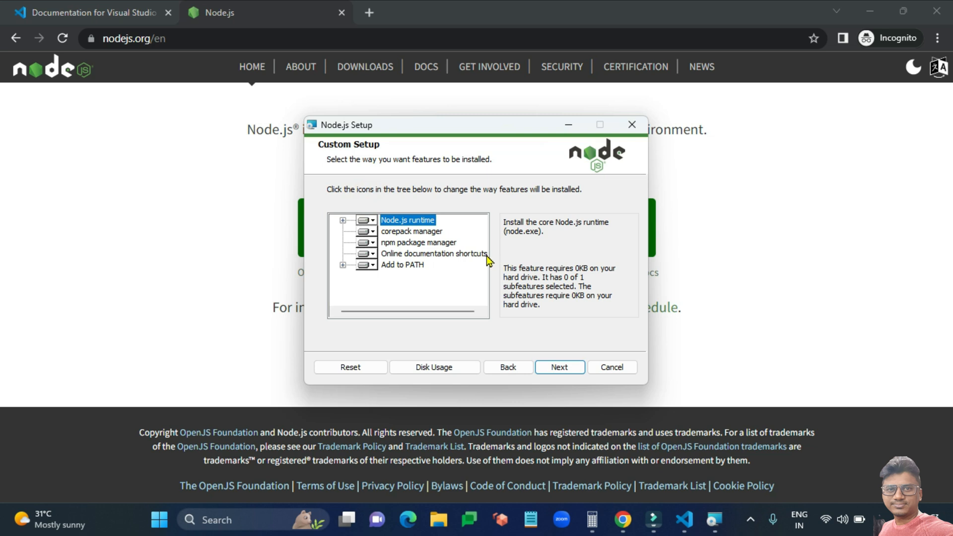
pyautogui.click(343, 265)
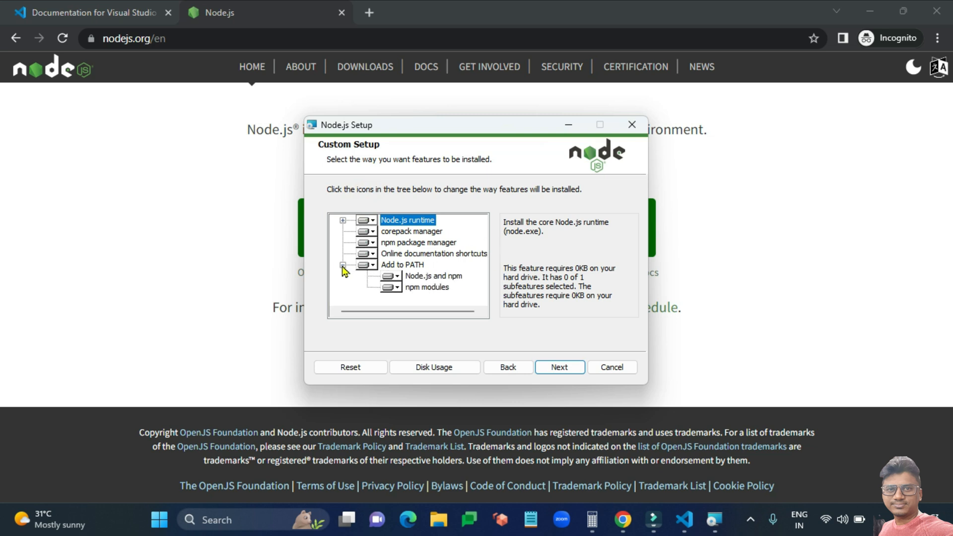
pyautogui.click(416, 266)
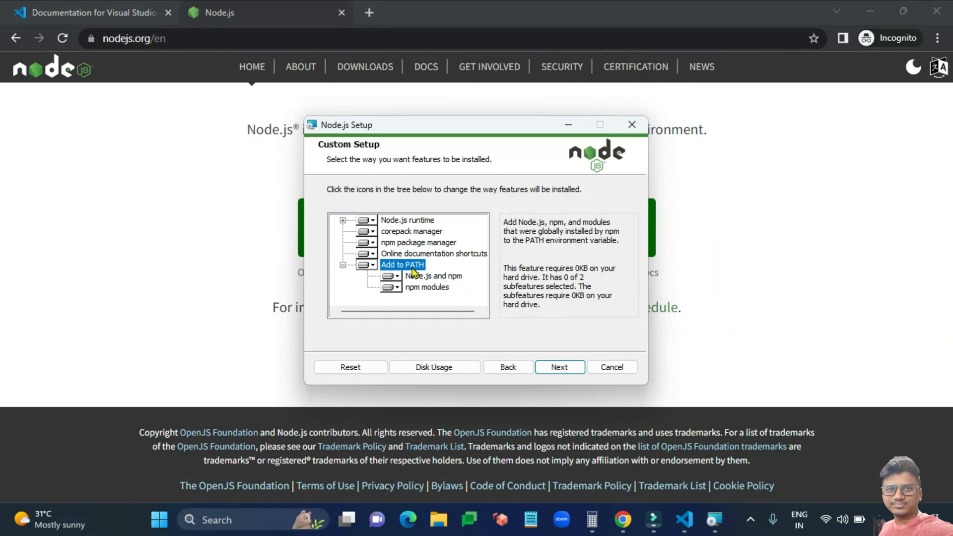
pyautogui.click(569, 372)
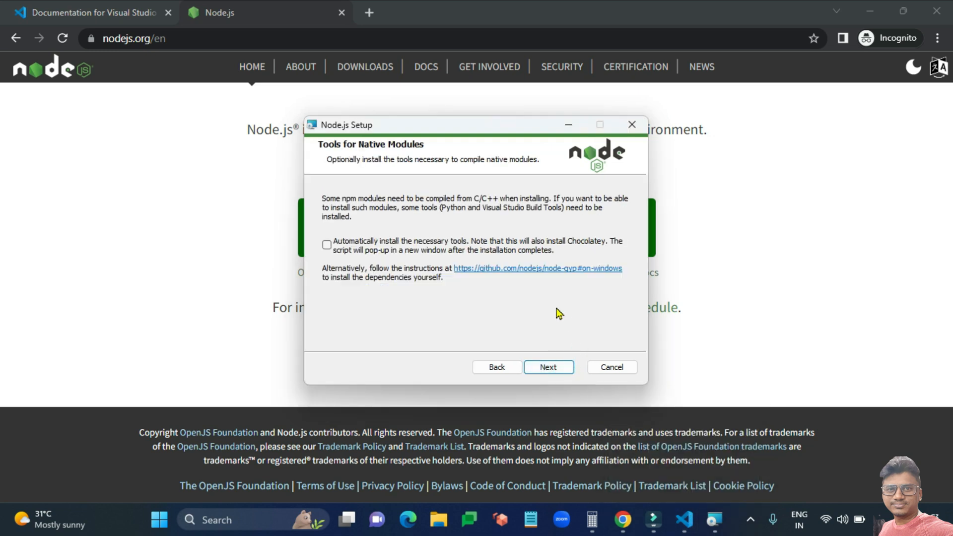
# Tick 'Automatically install the necessary tools', apply the change, and close the wizard with Finish.
pyautogui.moveTo(451, 130)
pyautogui.mouseDown()
pyautogui.moveTo(491, 129)
pyautogui.moveTo(456, 130)
pyautogui.mouseUp()
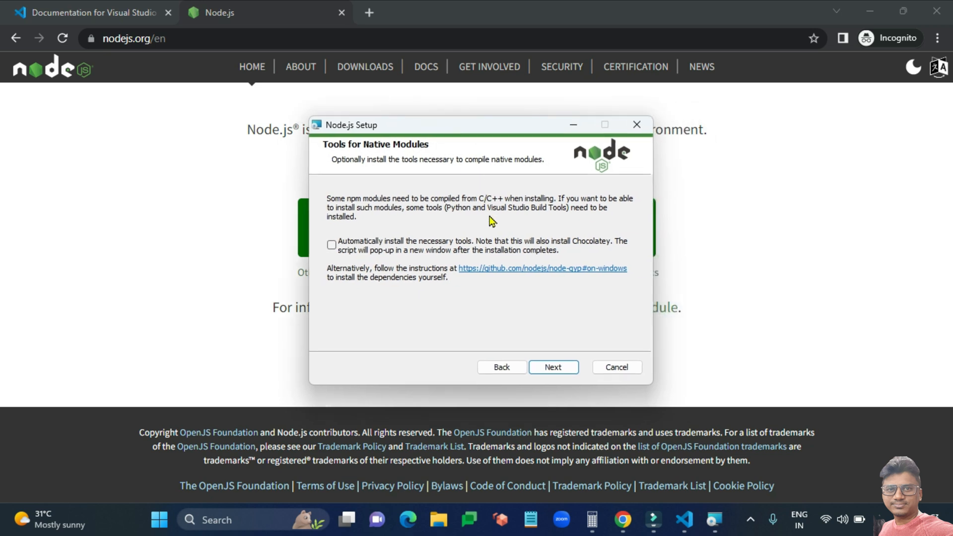
pyautogui.click(332, 246)
pyautogui.click(556, 367)
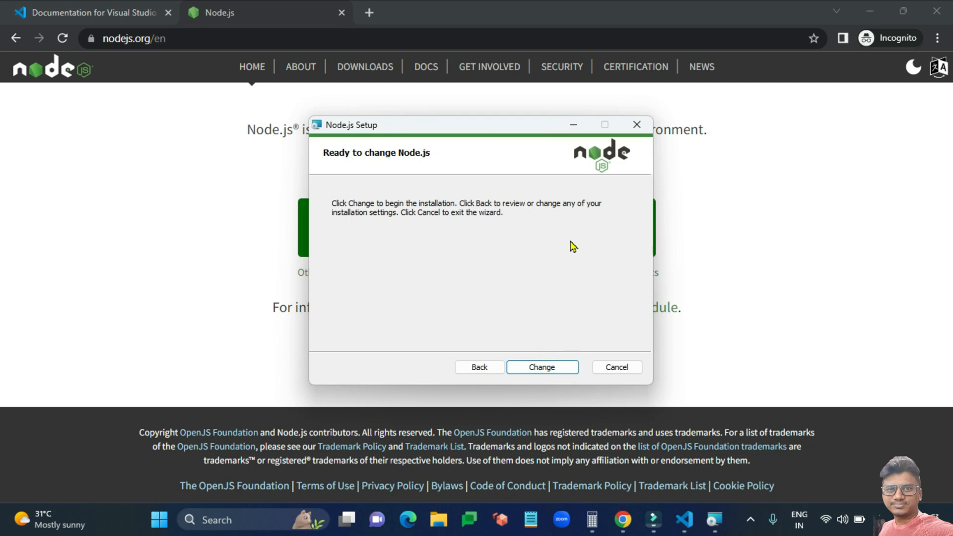
pyautogui.click(550, 366)
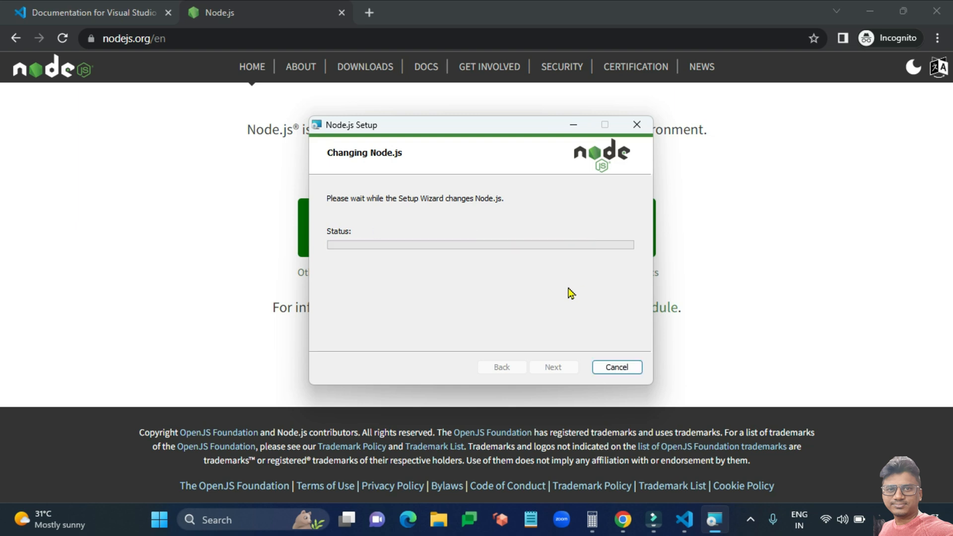
pyautogui.click(553, 367)
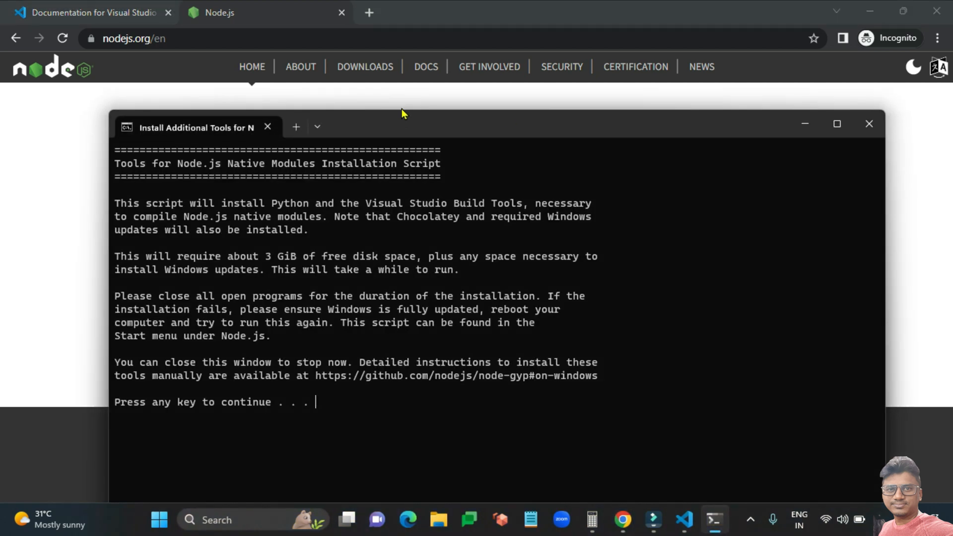
# Run the native-module tools script through Chocolatey with admin approval until it finishes, then close it.
pyautogui.moveTo(401, 113); pyautogui.dragTo(401, 57)
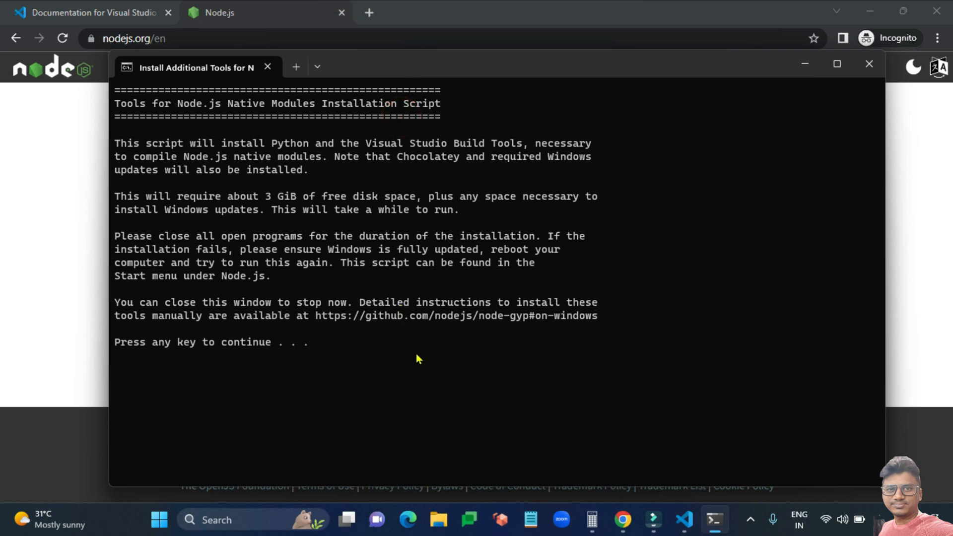
pyautogui.press('Return')
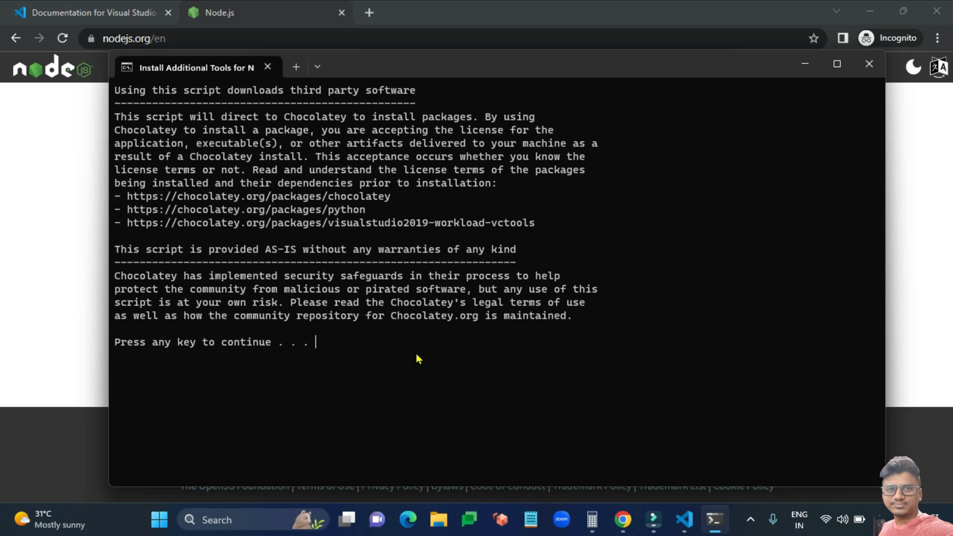
pyautogui.press('Return')
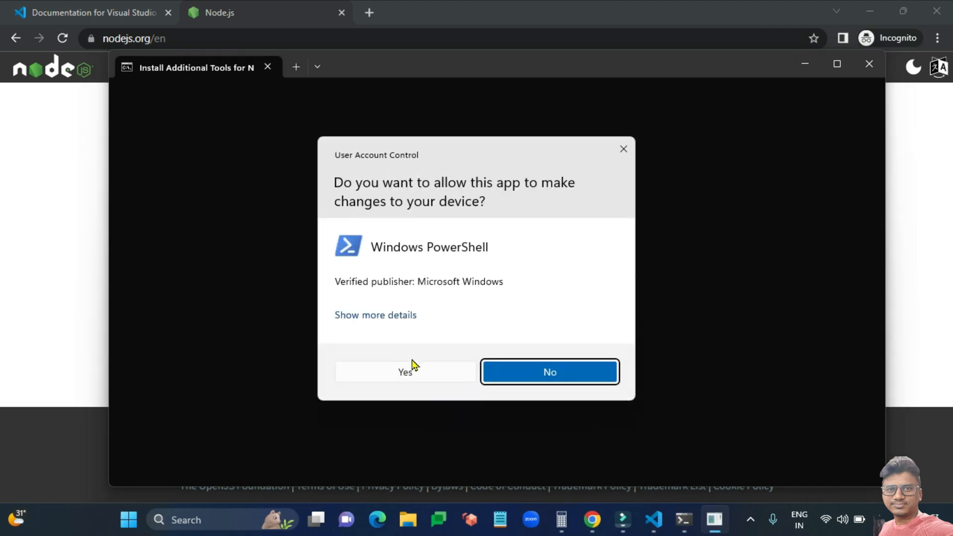
pyautogui.click(410, 373)
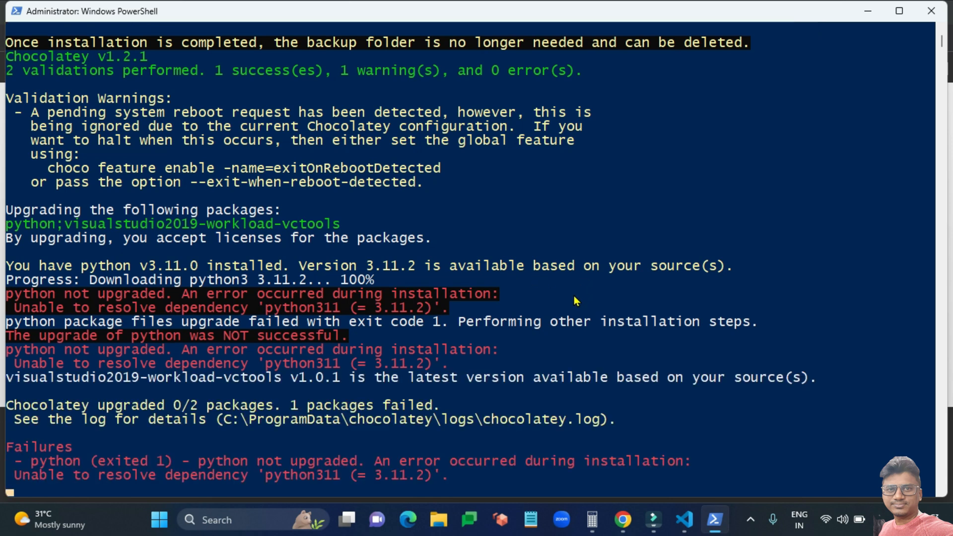
pyautogui.press('Return')
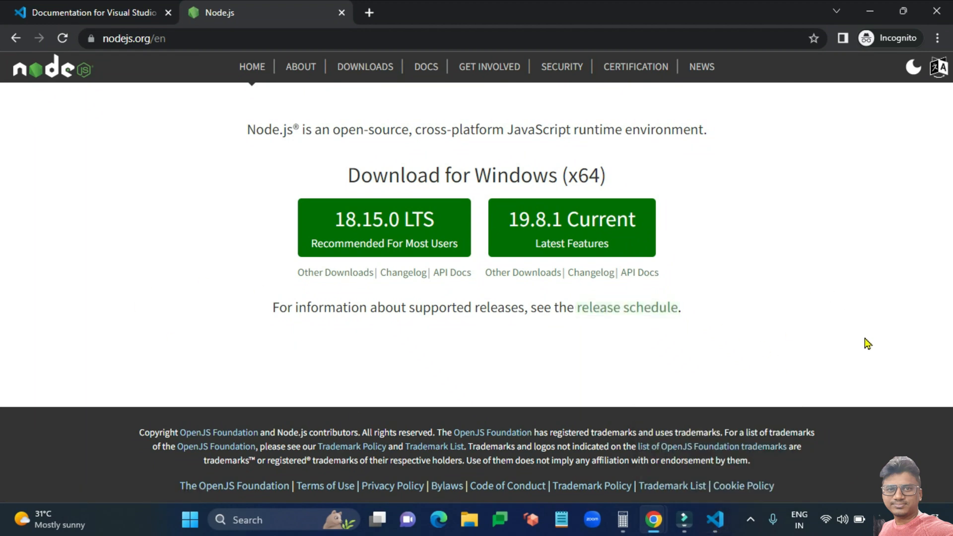
# Back in the editor, add a second integrated PowerShell terminal at the C:\vscodeworkspace prompt.
pyautogui.click(720, 527)
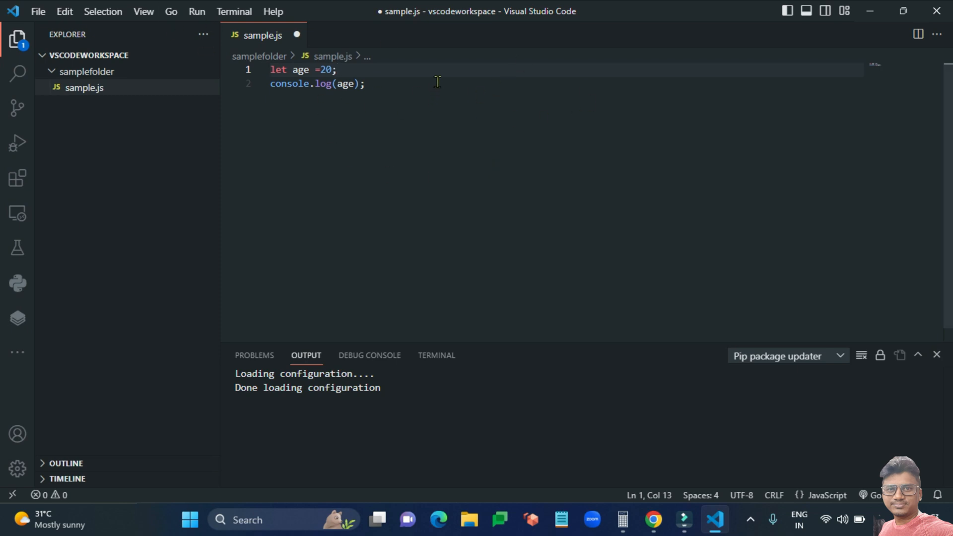
pyautogui.click(239, 19)
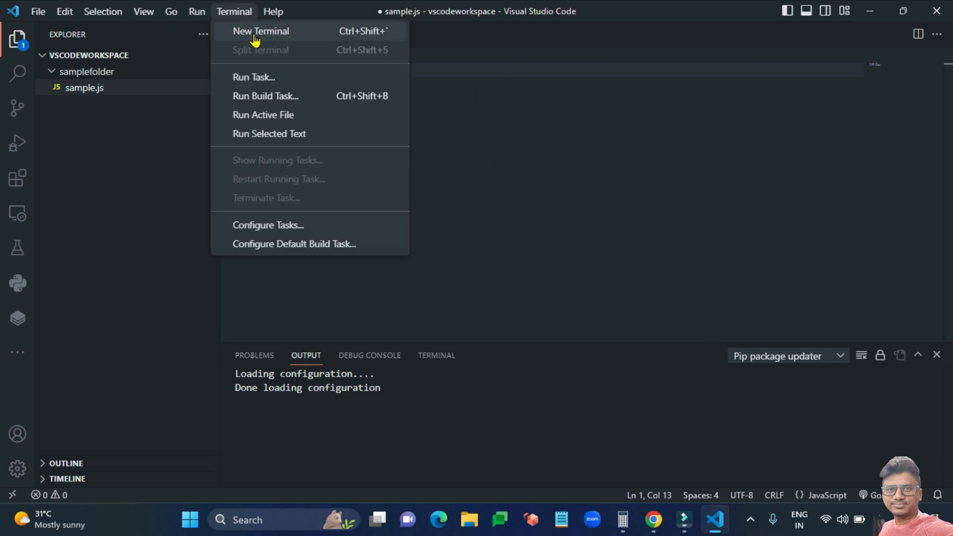
pyautogui.click(244, 29)
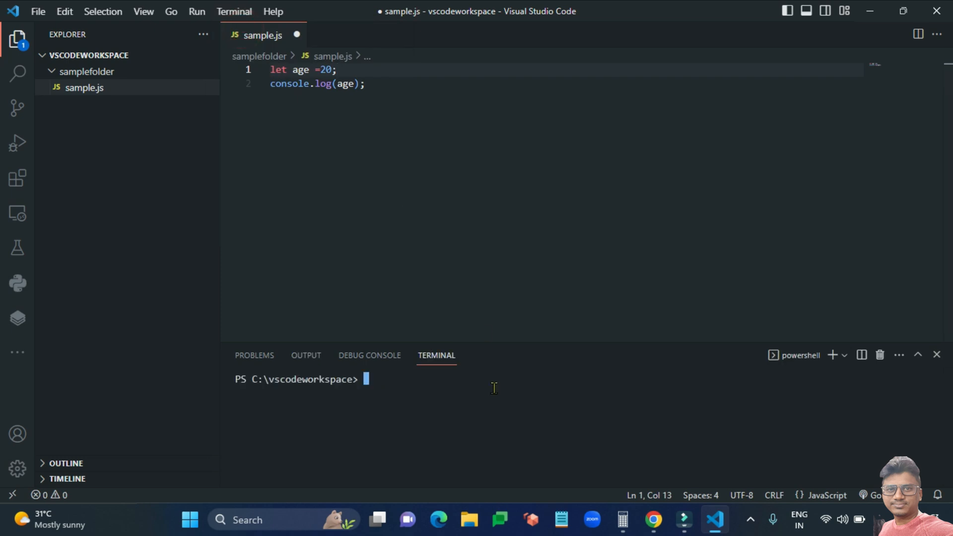
pyautogui.click(493, 389)
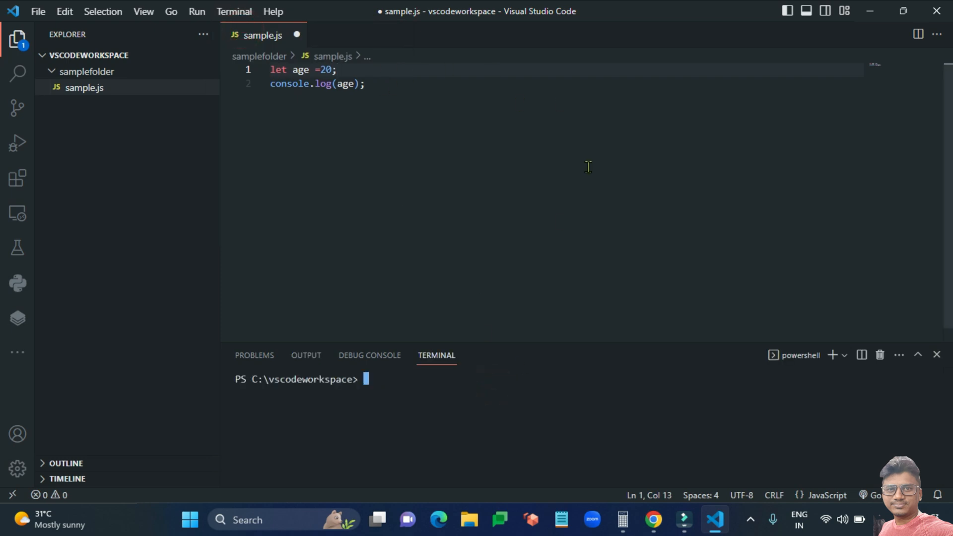
pyautogui.click(234, 11)
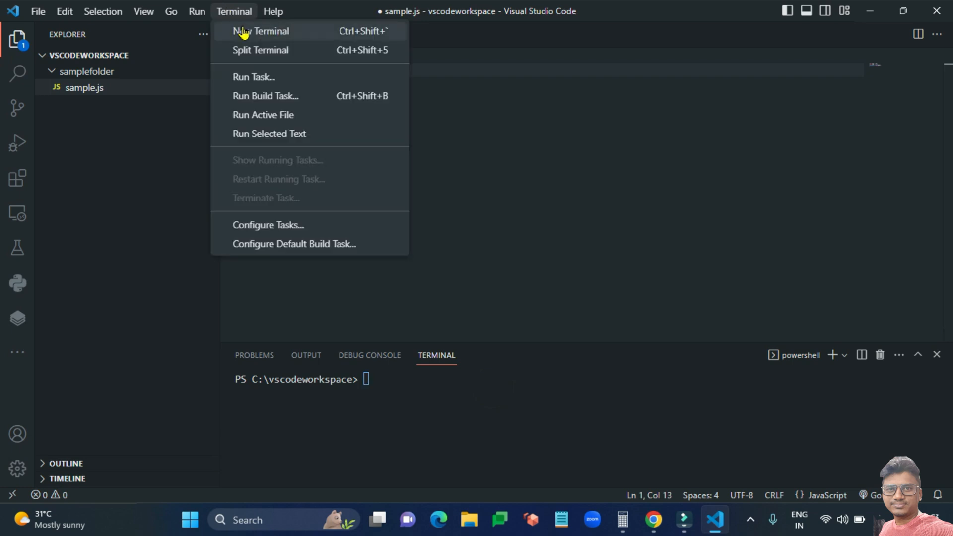
pyautogui.click(242, 29)
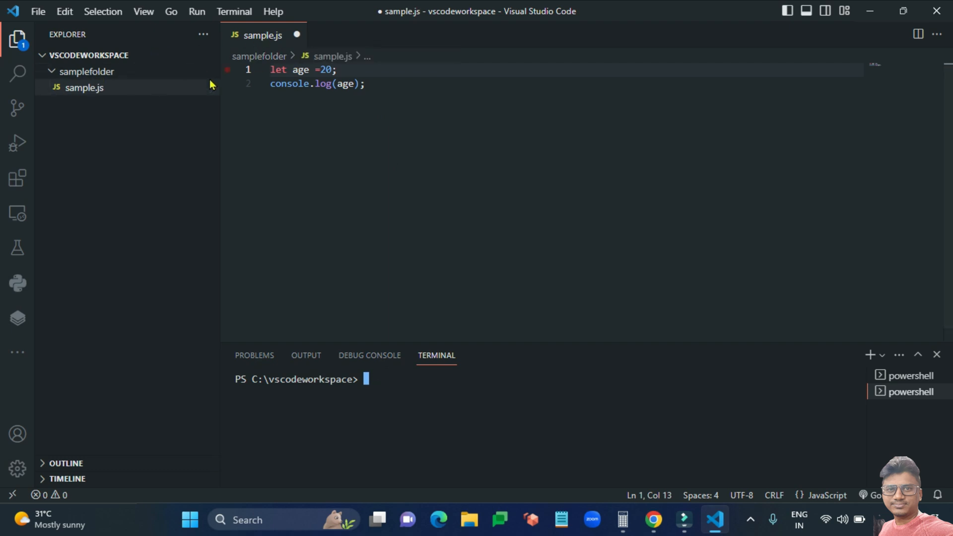
# In the terminal, change into samplefolder and run node sample.js.
pyautogui.click(476, 387)
pyautogui.write('cd sam')
pyautogui.press('Tab')
pyautogui.press('Return')
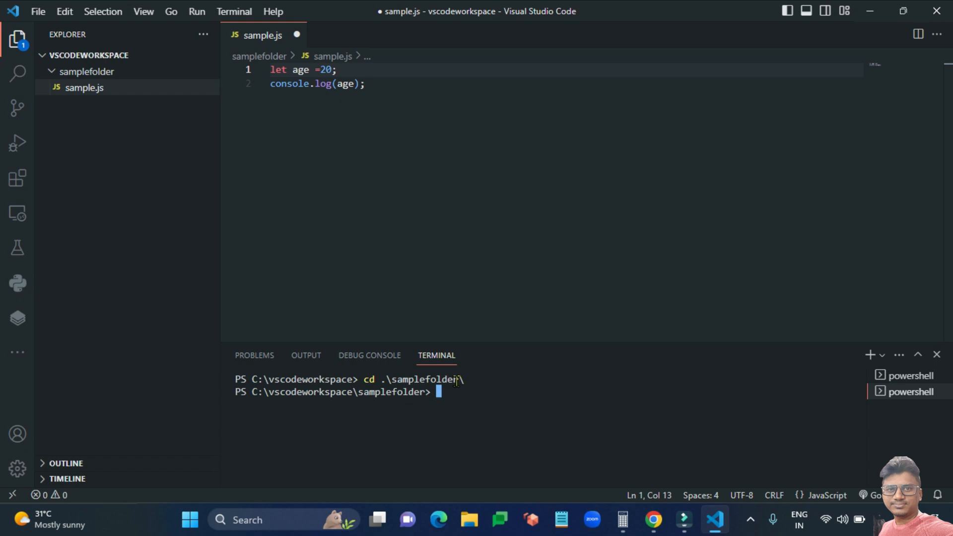
pyautogui.write('node .\\samp')
pyautogui.press('Tab')
pyautogui.press('Return')
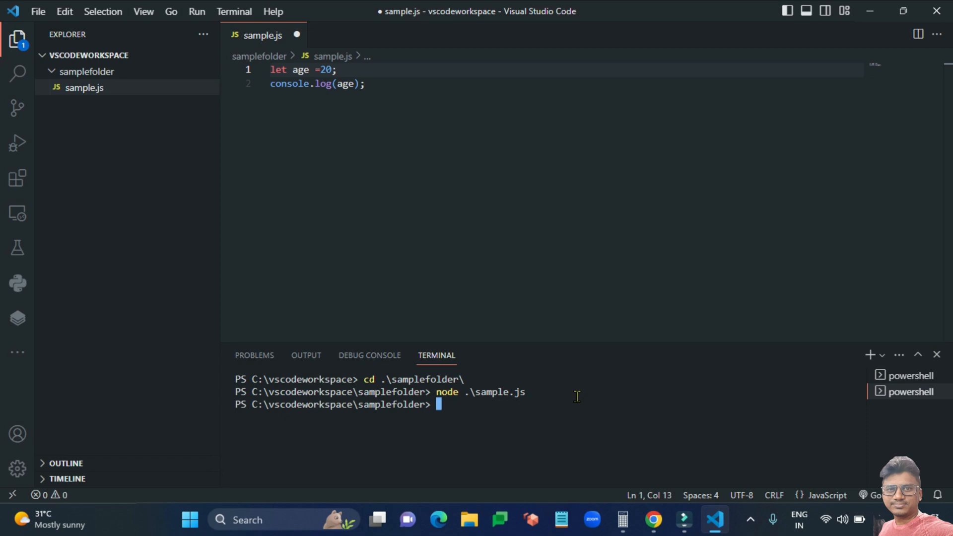
pyautogui.write('node sample.js')
pyautogui.press('Return')
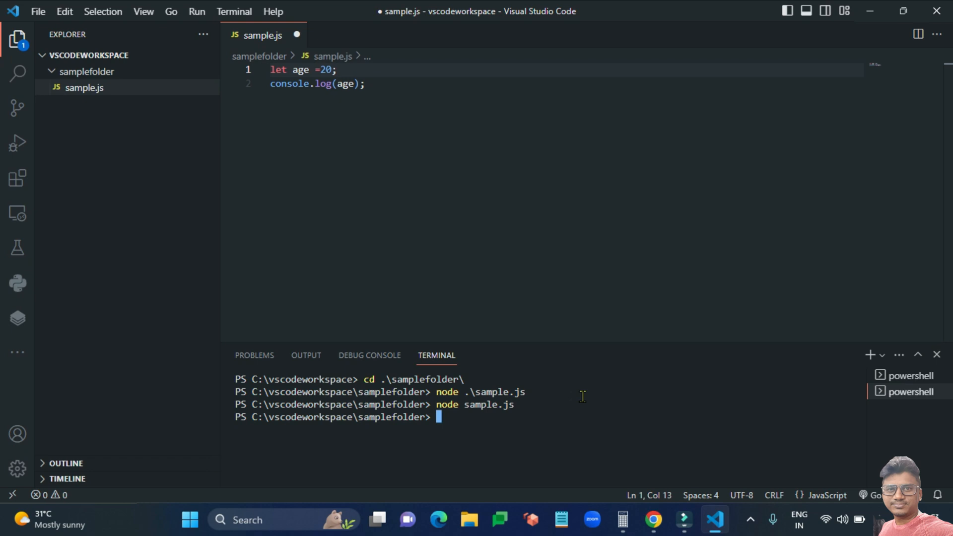
# Save sample.js and rerun node sample.js so the terminal prints 20.
pyautogui.click(432, 96)
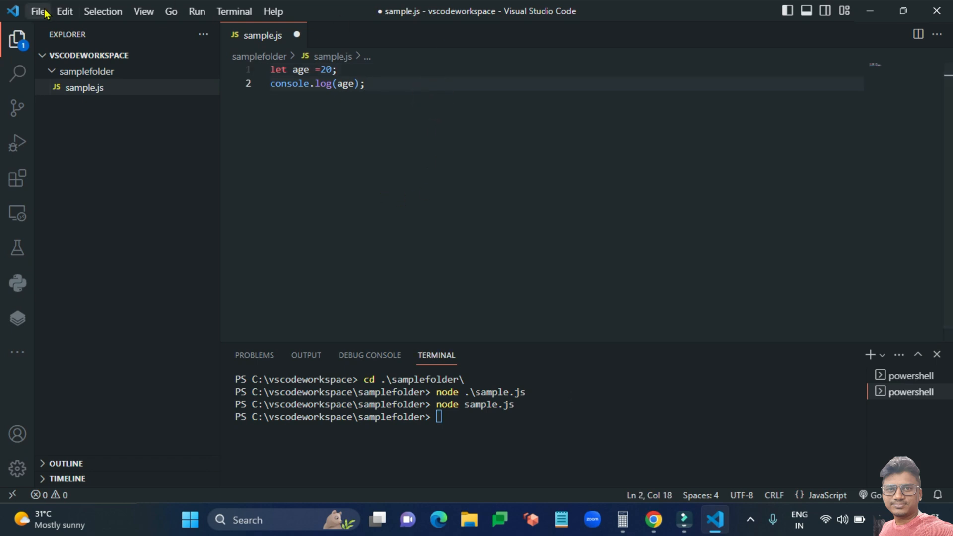
pyautogui.click(38, 11)
pyautogui.click(86, 244)
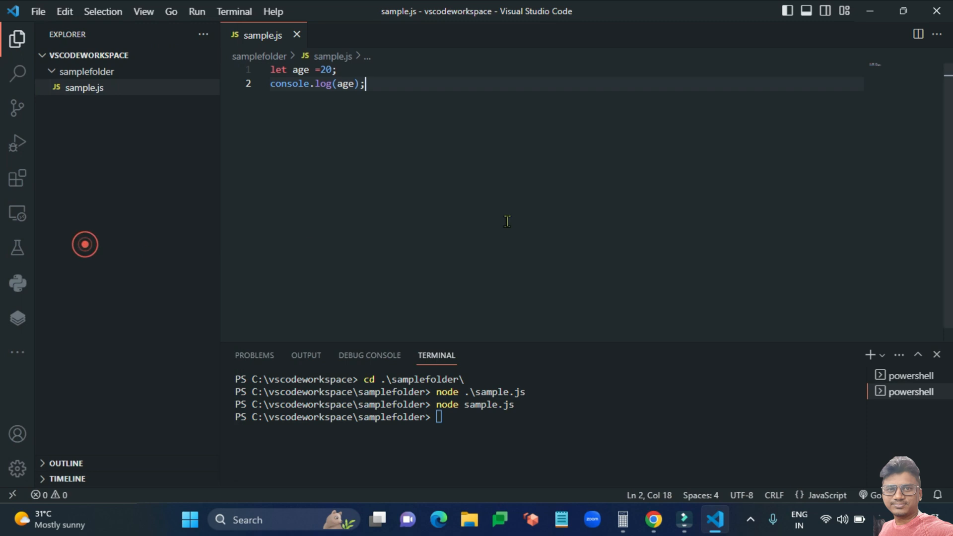
pyautogui.press('Up')
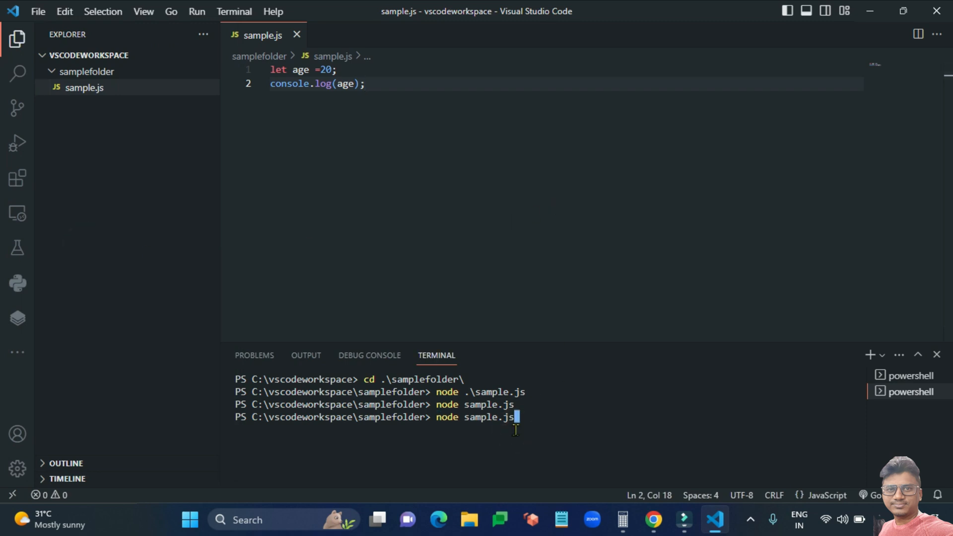
pyautogui.press('Return')
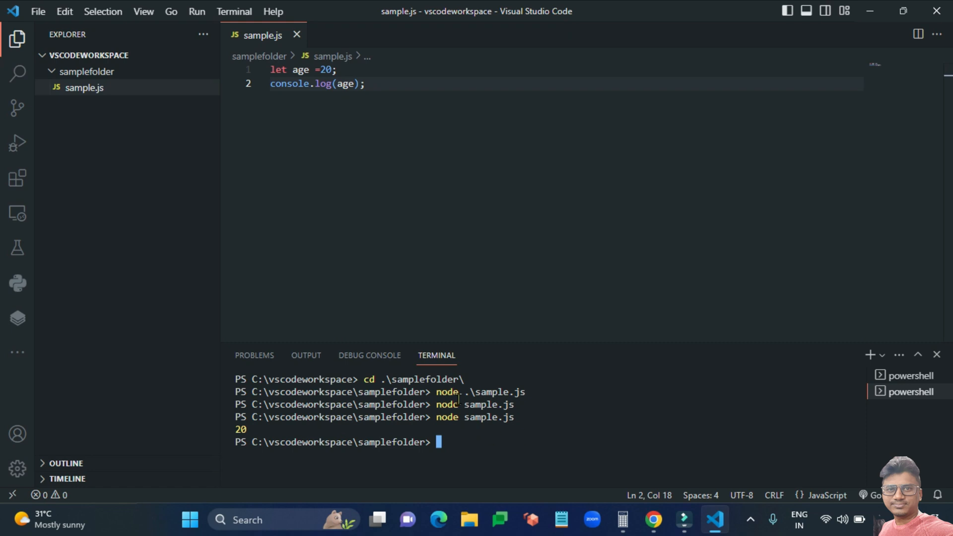
pyautogui.click(416, 100)
# Add the lines let a =10;, let b =30; and console.log(a+b); to sample.js.
pyautogui.press('Return')
pyautogui.press('Return')
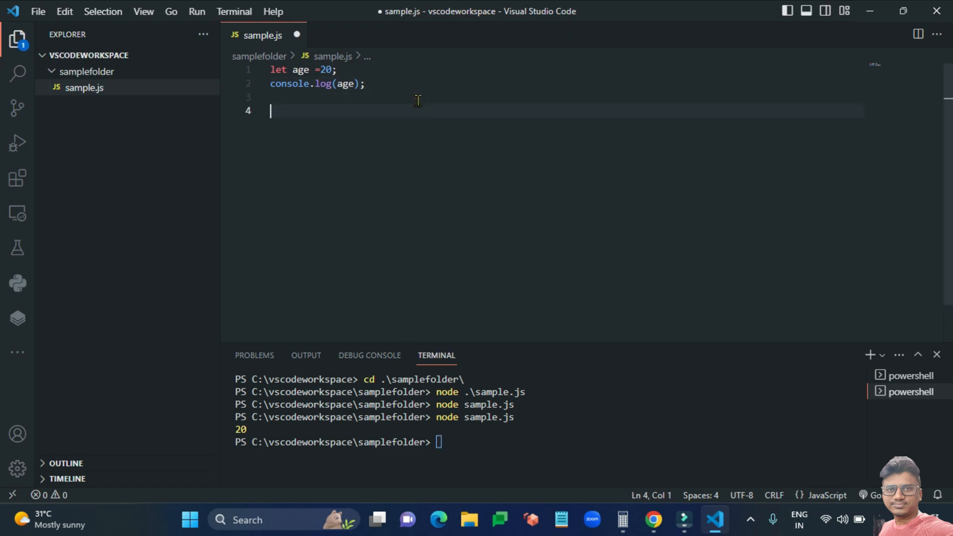
pyautogui.write('let a =10;')
pyautogui.press('Return')
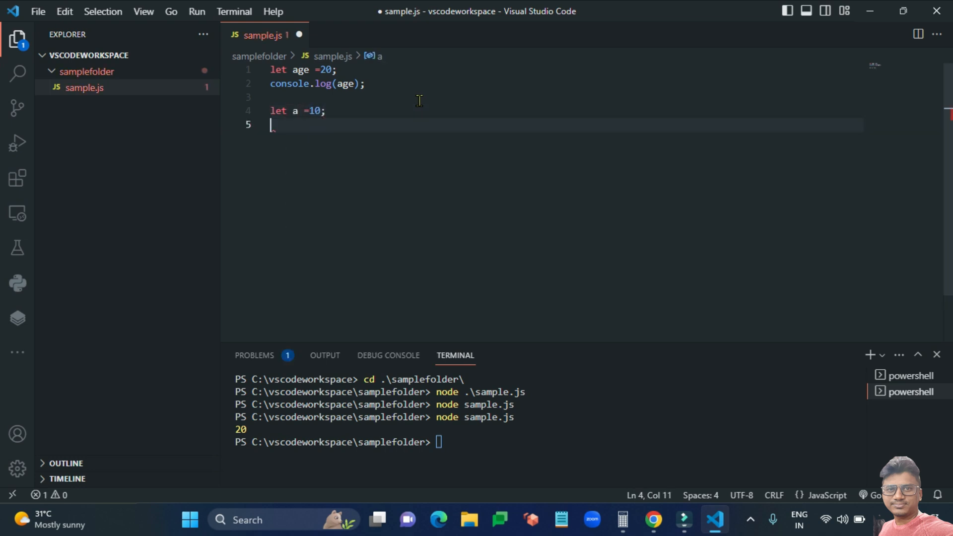
pyautogui.write('let b =30;')
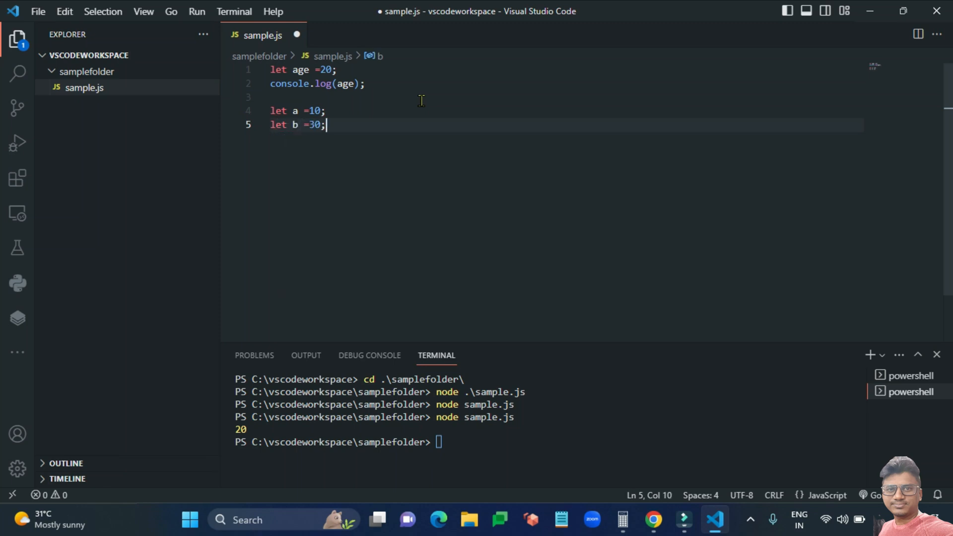
pyautogui.press('Return')
pyautogui.write('console.lo')
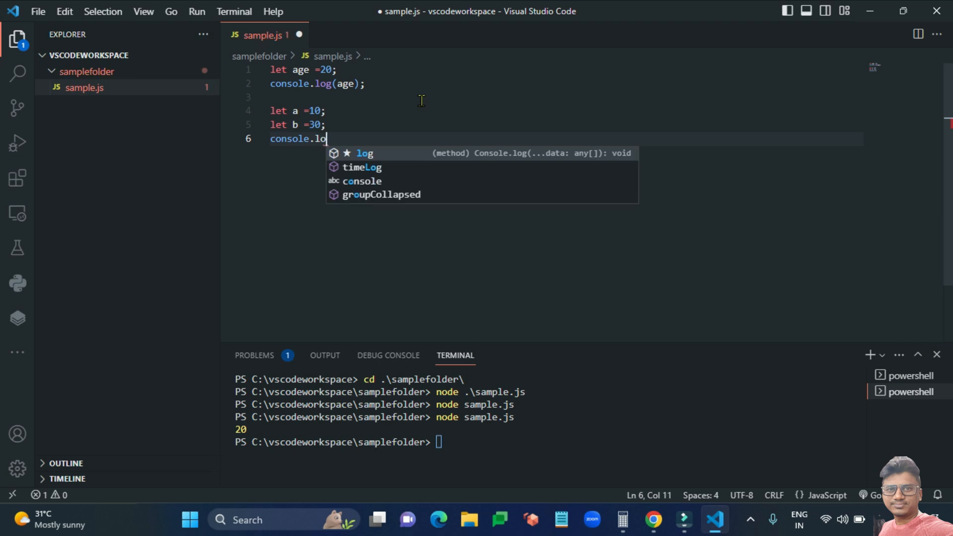
pyautogui.write('g(a+b)')
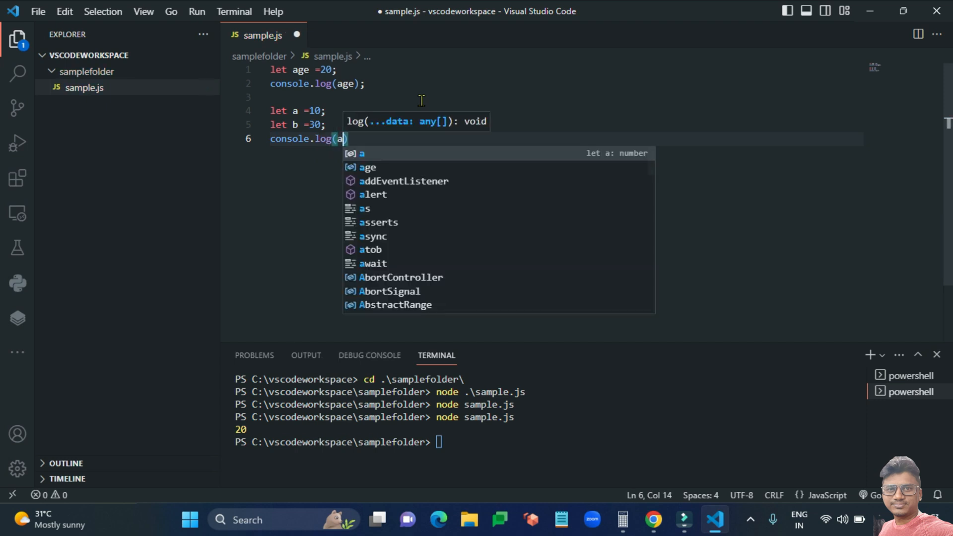
pyautogui.write(';')
# Save and rerun node sample.js to print 20 and 40, then select the console.log(age) line.
pyautogui.hotkey('ctrl', 's')
pyautogui.click(477, 422)
pyautogui.press('Up')
pyautogui.press('Return')
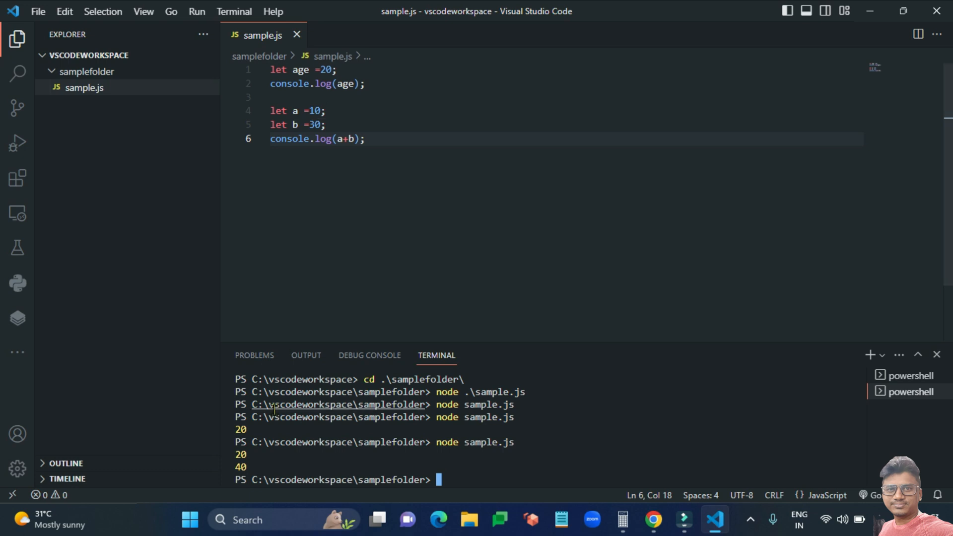
pyautogui.doubleClick(238, 467)
pyautogui.click(367, 83)
pyautogui.hotkey('shift', 'Home')
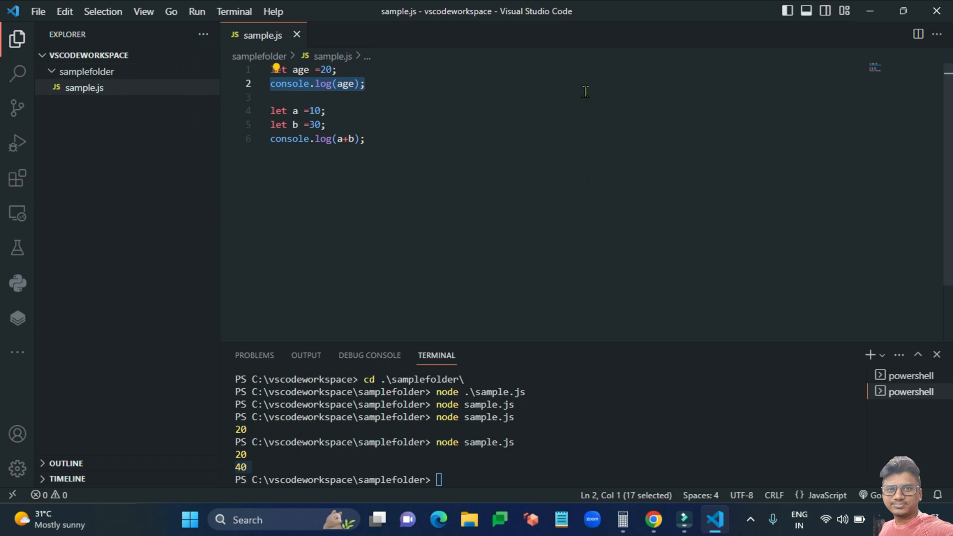
# Close sample.js and create a new file web.html in samplefolder.
pyautogui.click(298, 34)
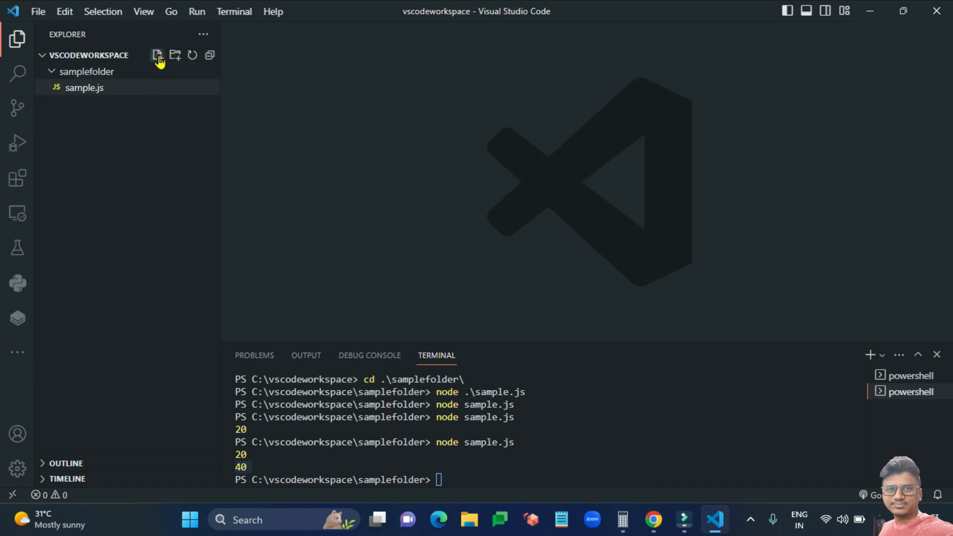
pyautogui.click(158, 56)
pyautogui.write('web.html')
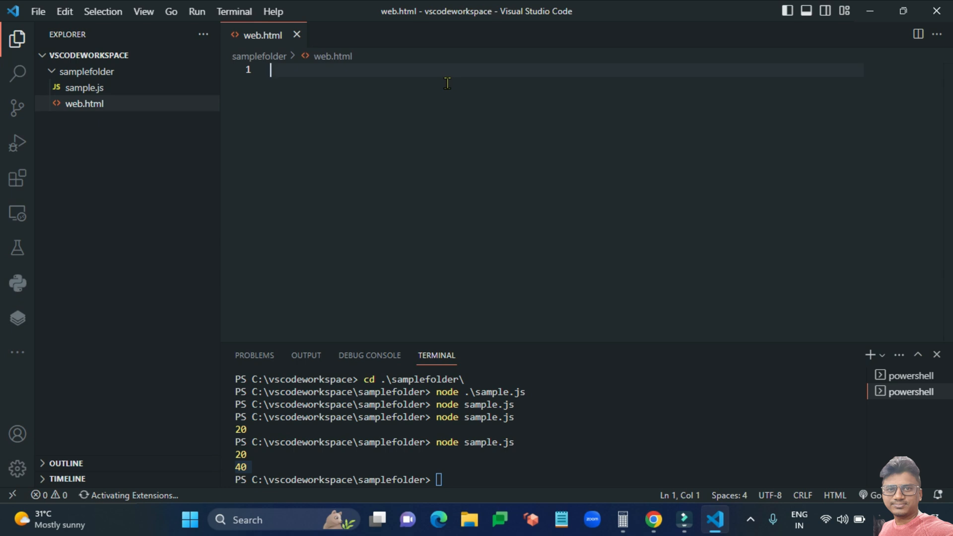
# Use Emmet to add an html tag pair with a head tag pair inside it.
pyautogui.write('html')
pyautogui.press('Tab')
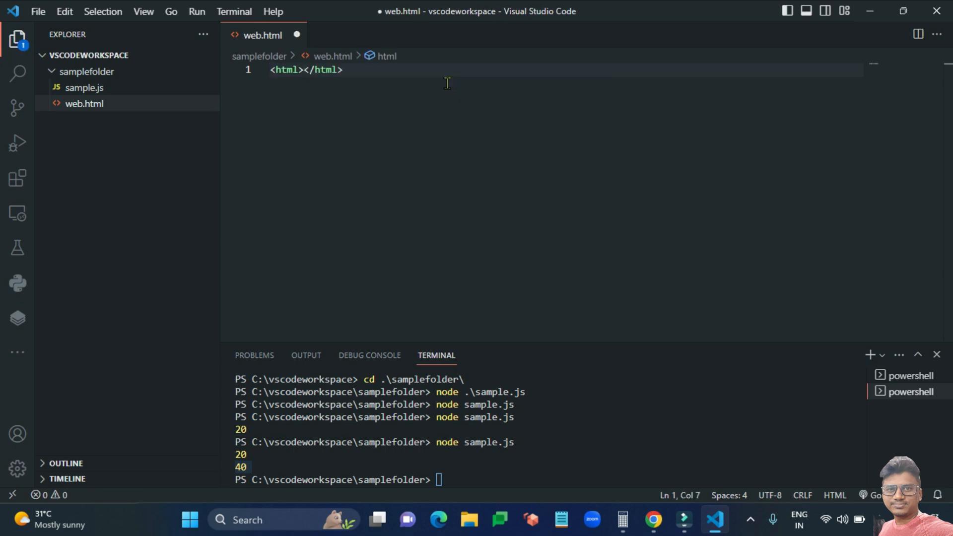
pyautogui.press('Return')
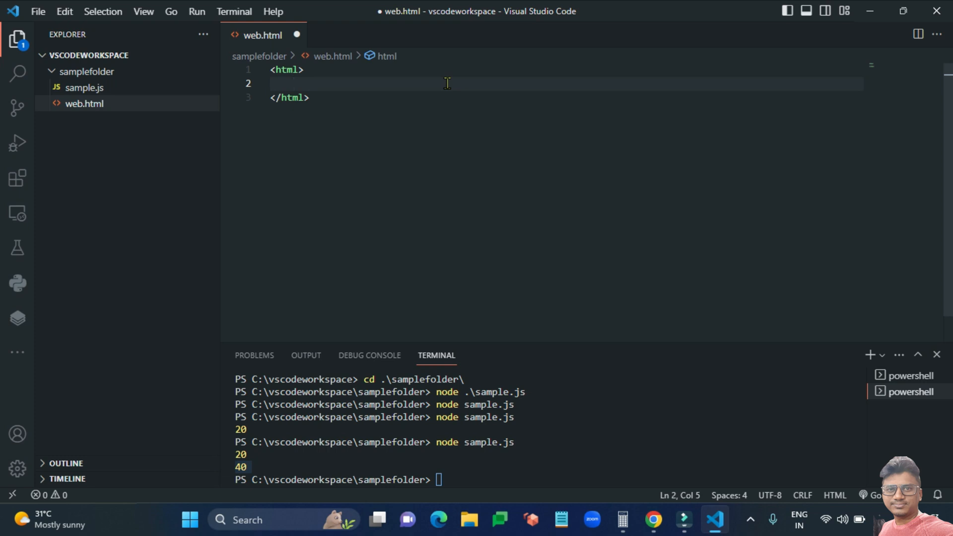
pyautogui.write('head')
pyautogui.press('Return')
pyautogui.hotkey('ctrl', 'z')
pyautogui.press('Return')
pyautogui.press('BackSpace')
pyautogui.press('BackSpace')
pyautogui.press('BackSpace')
pyautogui.press('BackSpace')
pyautogui.press('BackSpace')
pyautogui.write('head')
pyautogui.press('Tab')
pyautogui.press('Return')
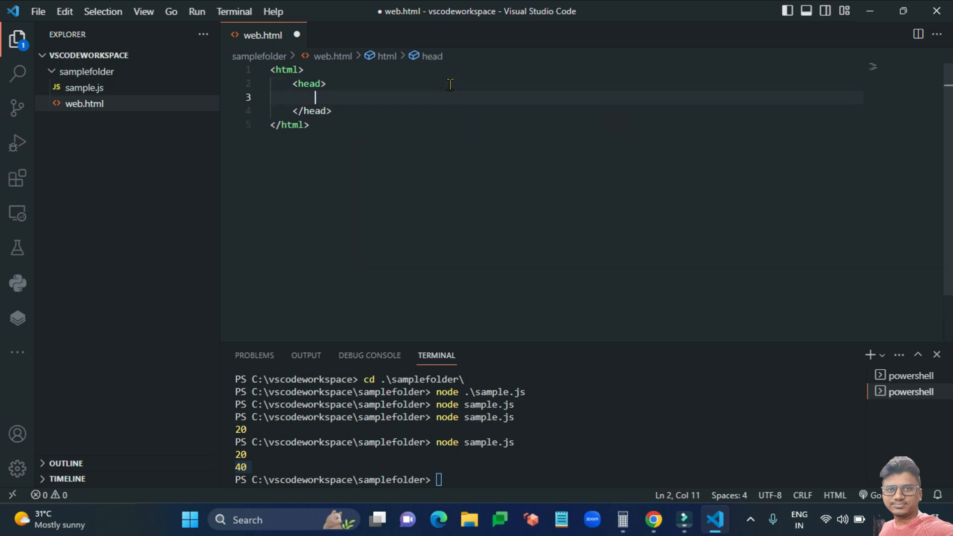
# Add a body tag pair below the closing head tag.
pyautogui.write('body')
pyautogui.press('BackSpace')
pyautogui.press('BackSpace')
pyautogui.press('BackSpace')
pyautogui.press('BackSpace')
pyautogui.click(404, 110)
pyautogui.press('Return')
pyautogui.write('body')
pyautogui.press('Tab')
pyautogui.press('Return')
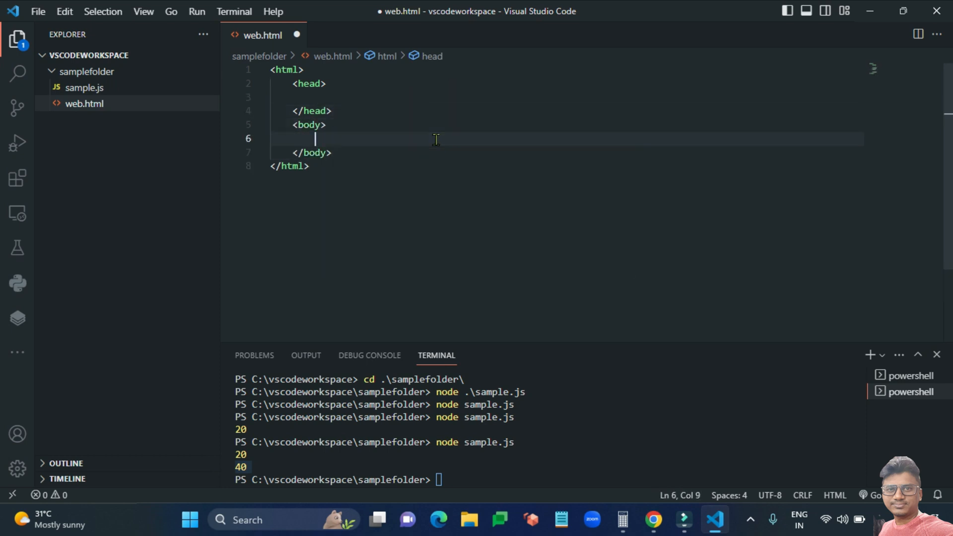
# Insert a p tag inside the head section and trim it back to an empty line.
pyautogui.click(362, 94)
pyautogui.write('p')
pyautogui.press('Tab')
pyautogui.press('BackSpace')
pyautogui.press('BackSpace')
pyautogui.press('BackSpace')
pyautogui.press('BackSpace')
pyautogui.hotkey('shift', 'End')
pyautogui.press('Left')
# Add an h1 heading 'Welcome to login Page' and save web.html.
pyautogui.hotkey('shift', 'End')
pyautogui.press('BackSpace')
pyautogui.write('h1')
pyautogui.press('Tab')
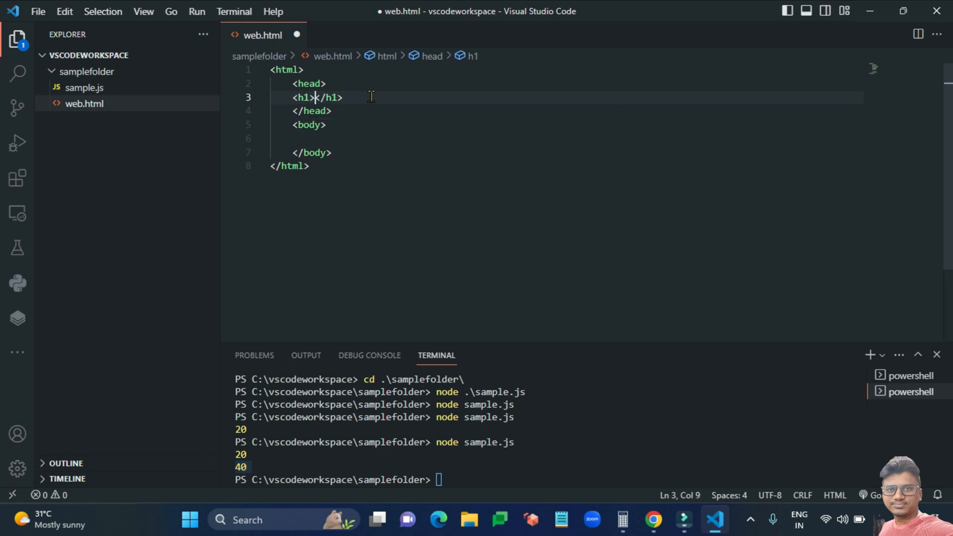
pyautogui.write('Welcome to login')
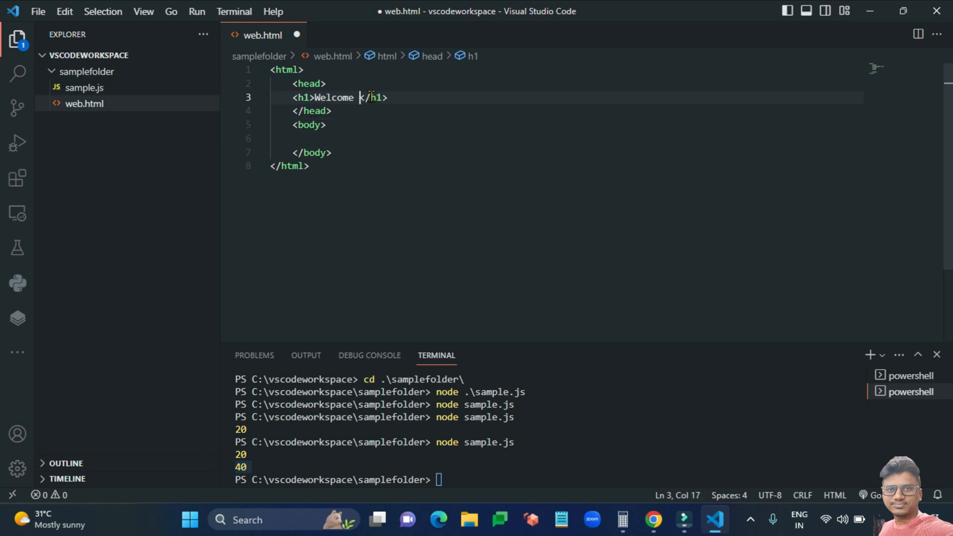
pyautogui.write(' Page')
pyautogui.hotkey('ctrl', 's')
# Add two text input fields inside the body section.
pyautogui.click(478, 98)
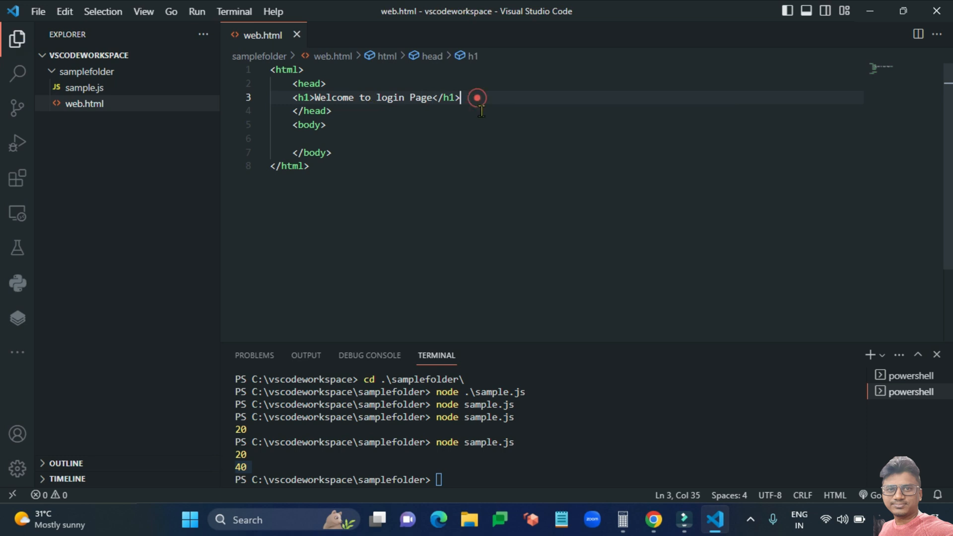
pyautogui.click(369, 111)
pyautogui.click(357, 137)
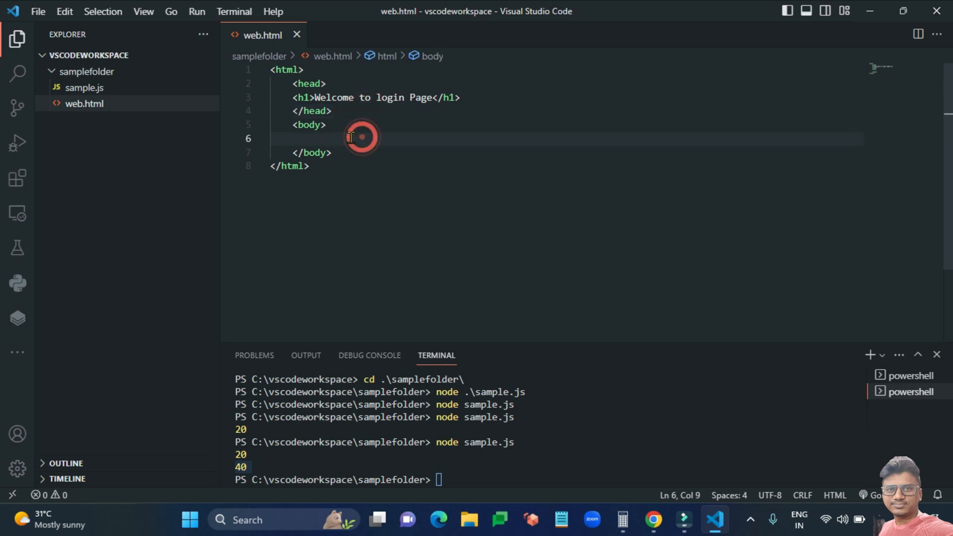
pyautogui.write('input')
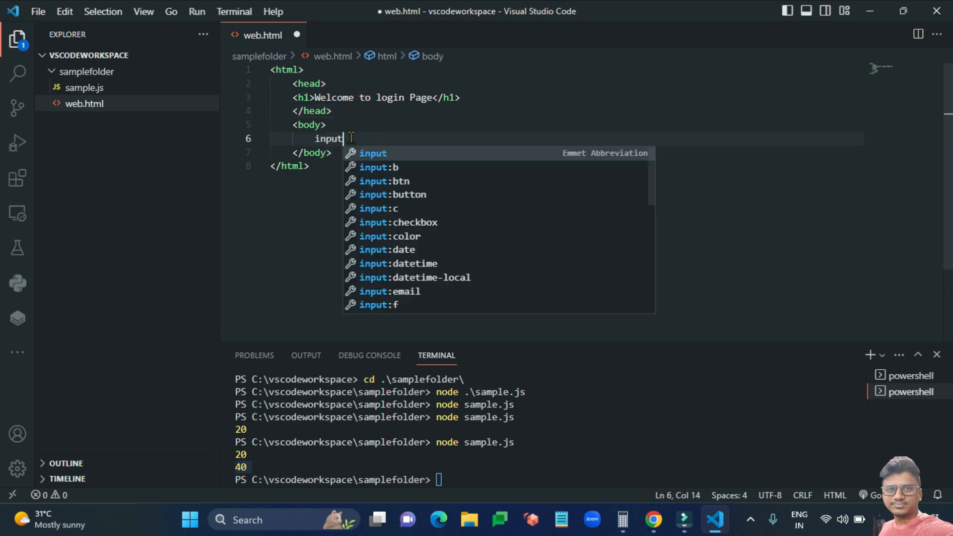
pyautogui.press('Return')
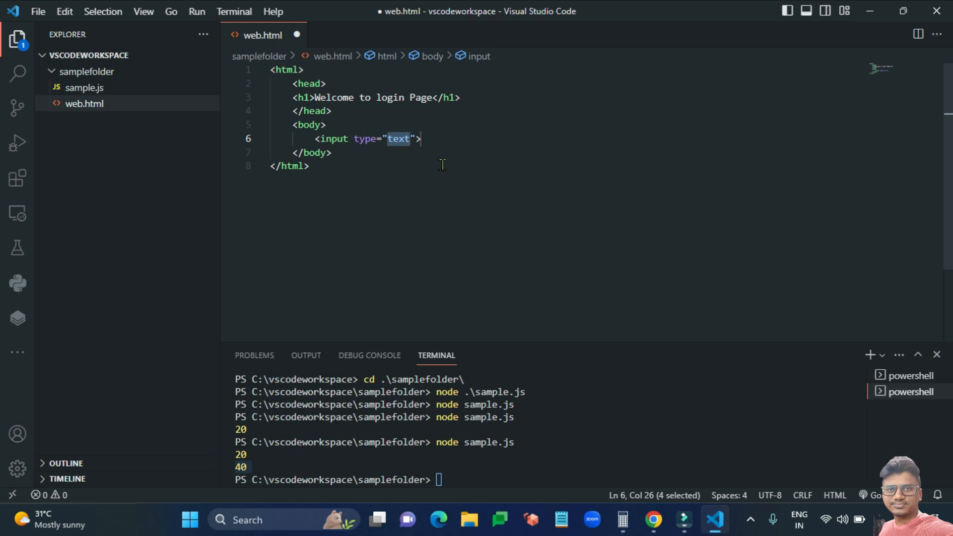
pyautogui.press('Tab')
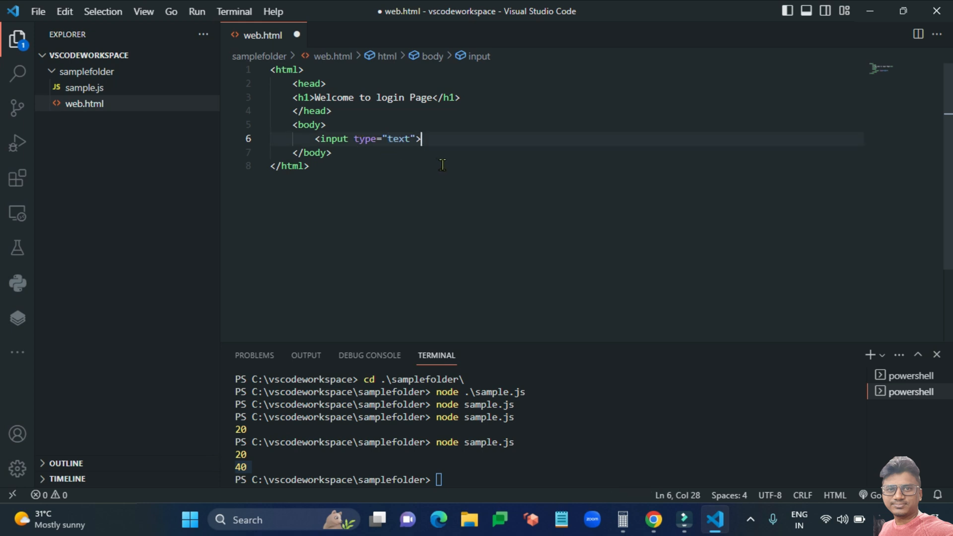
pyautogui.press('Return')
pyautogui.write('input')
pyautogui.press('Return')
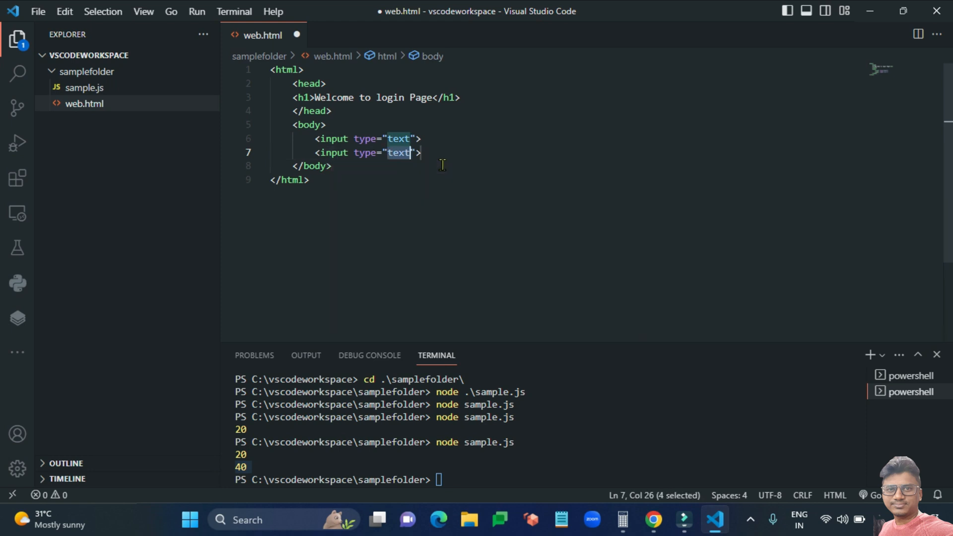
pyautogui.press('Right')
pyautogui.press('Right')
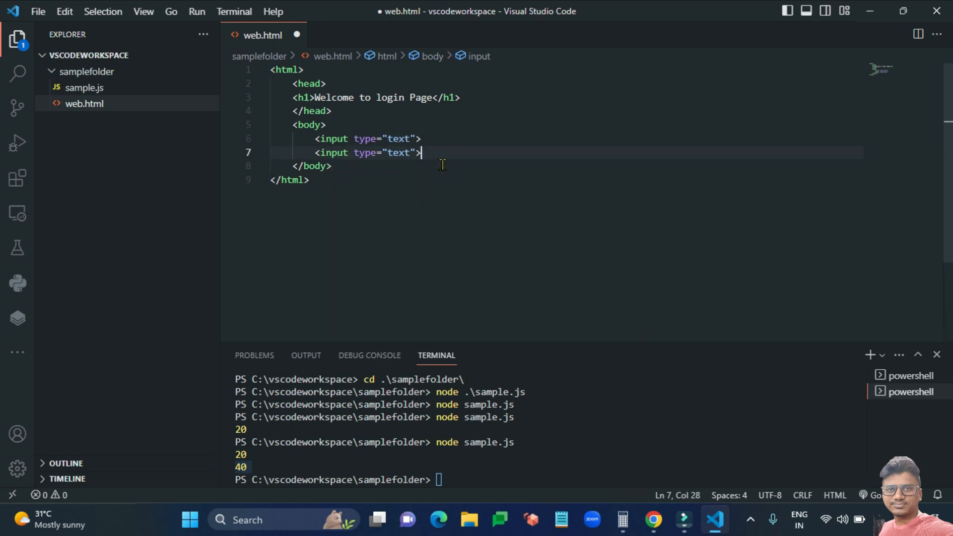
# Add two input tags of type button below the text fields.
pyautogui.press('Return')
pyautogui.write('inp')
pyautogui.press('Return')
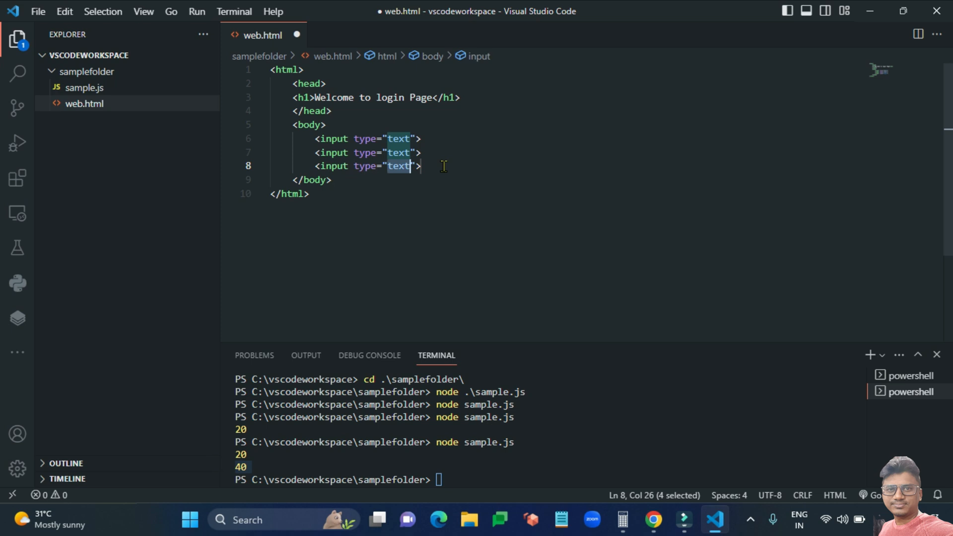
pyautogui.write('button')
pyautogui.press('Right')
pyautogui.press('Right')
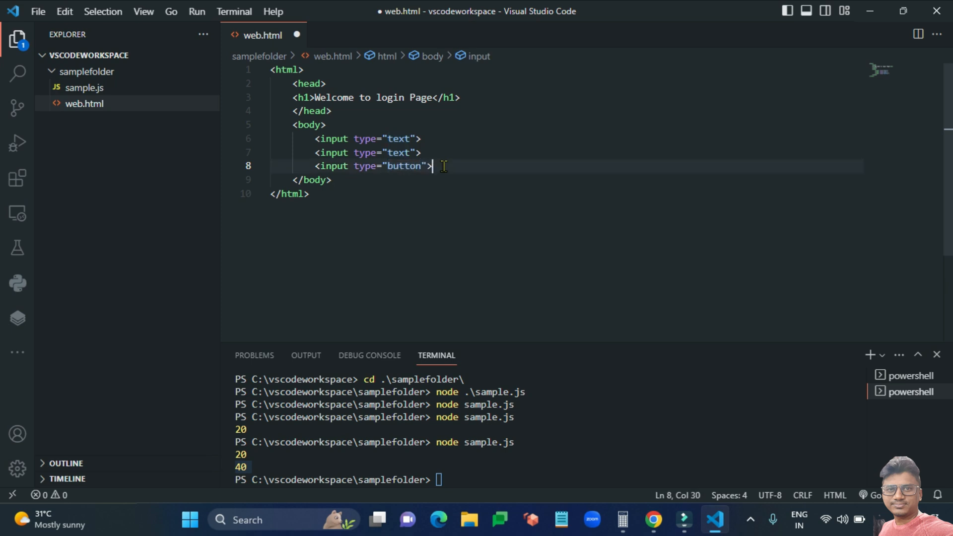
pyautogui.press('Return')
pyautogui.write('inp')
pyautogui.press('Return')
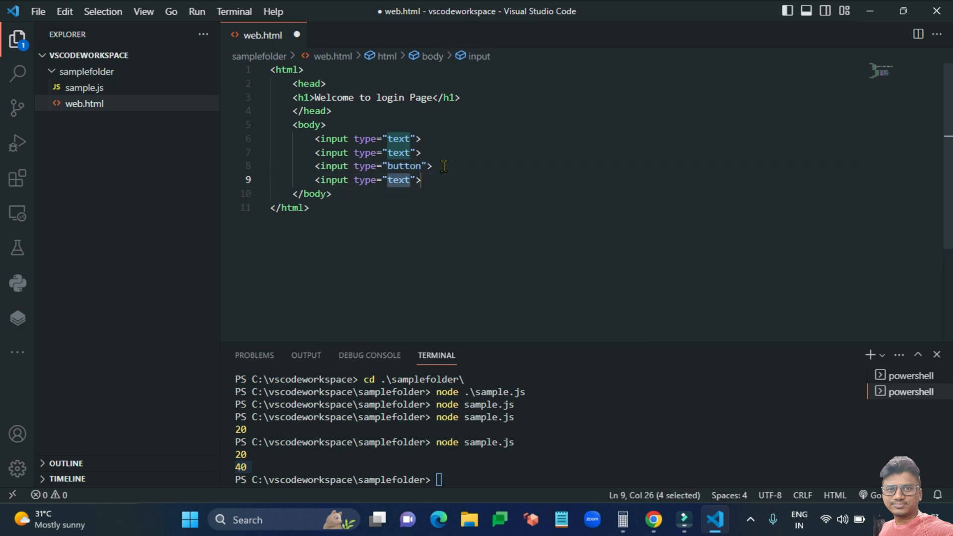
pyautogui.write('button')
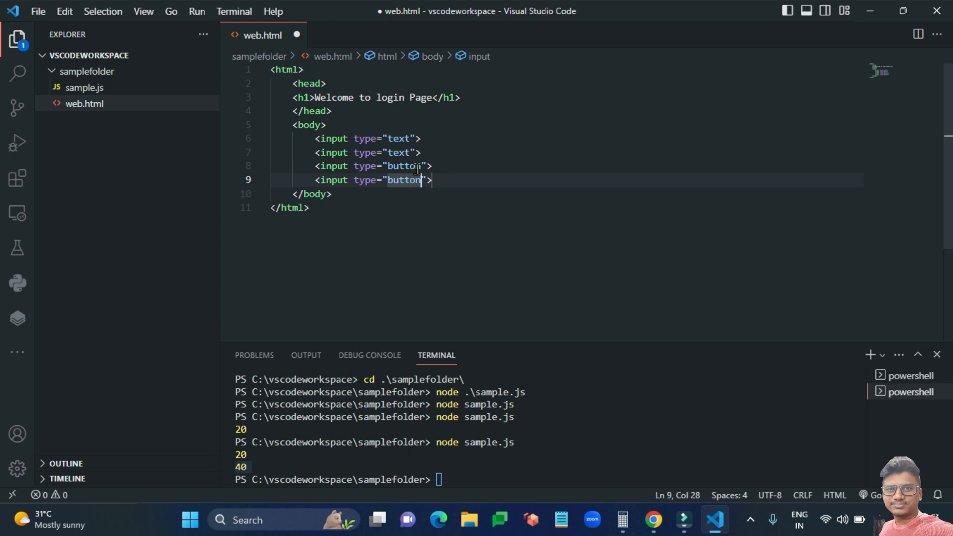
# Give the buttons the values Login and Reset and save web.html.
pyautogui.click(431, 165)
pyautogui.write('valu')
pyautogui.press('Return')
pyautogui.write('Login')
pyautogui.press('Down')
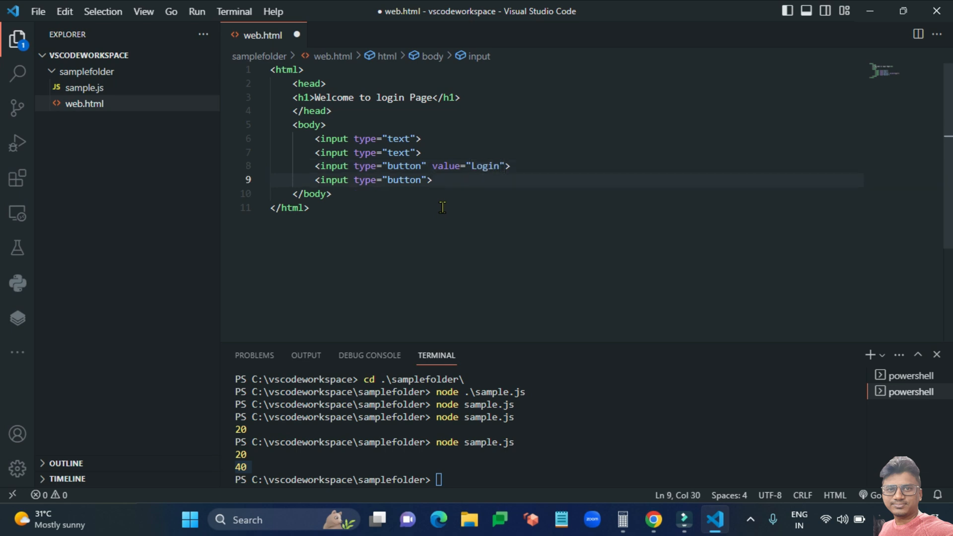
pyautogui.write('va')
pyautogui.press('Return')
pyautogui.write('rese')
pyautogui.press('BackSpace')
pyautogui.press('BackSpace')
pyautogui.press('BackSpace')
pyautogui.press('BackSpace')
pyautogui.write('reset')
pyautogui.press('BackSpace')
pyautogui.press('BackSpace')
pyautogui.press('BackSpace')
pyautogui.press('BackSpace')
pyautogui.press('BackSpace')
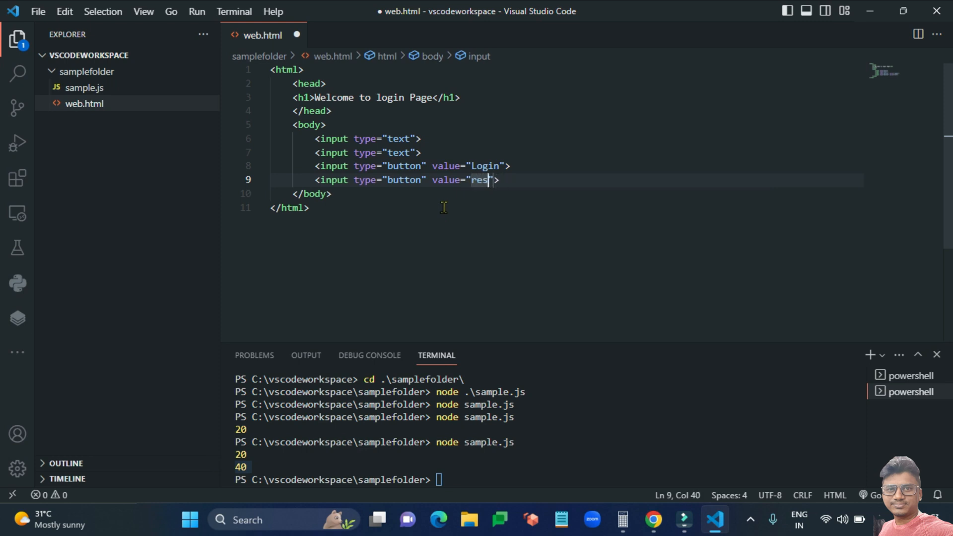
pyautogui.write('Reset')
pyautogui.hotkey('ctrl', 's')
pyautogui.click(385, 124)
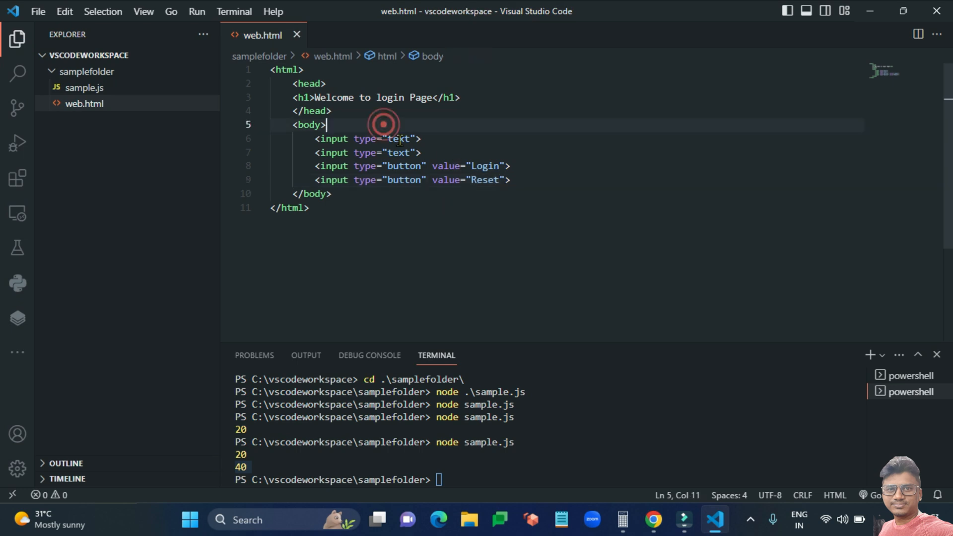
# Add an 'Email Address:' label on a new line before the email input.
pyautogui.press('Return')
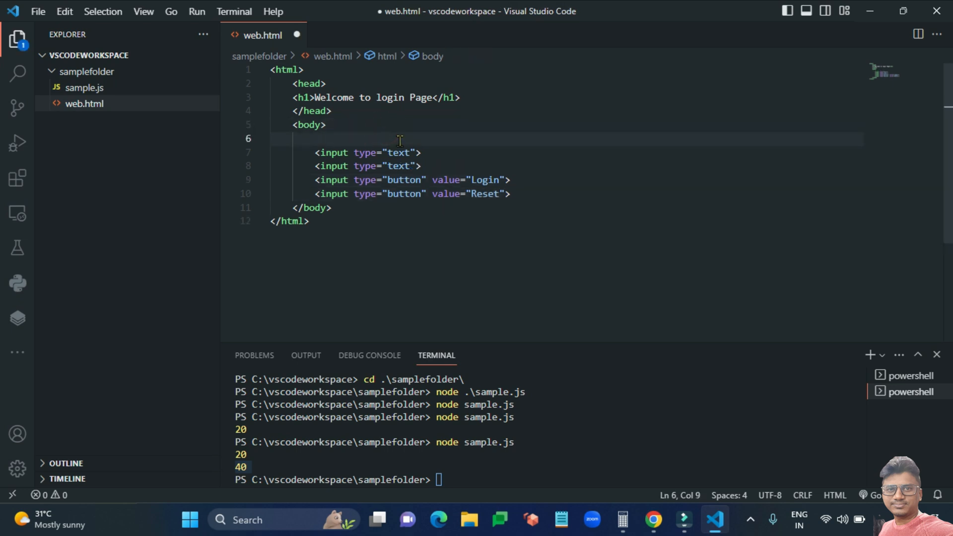
pyautogui.write('<label')
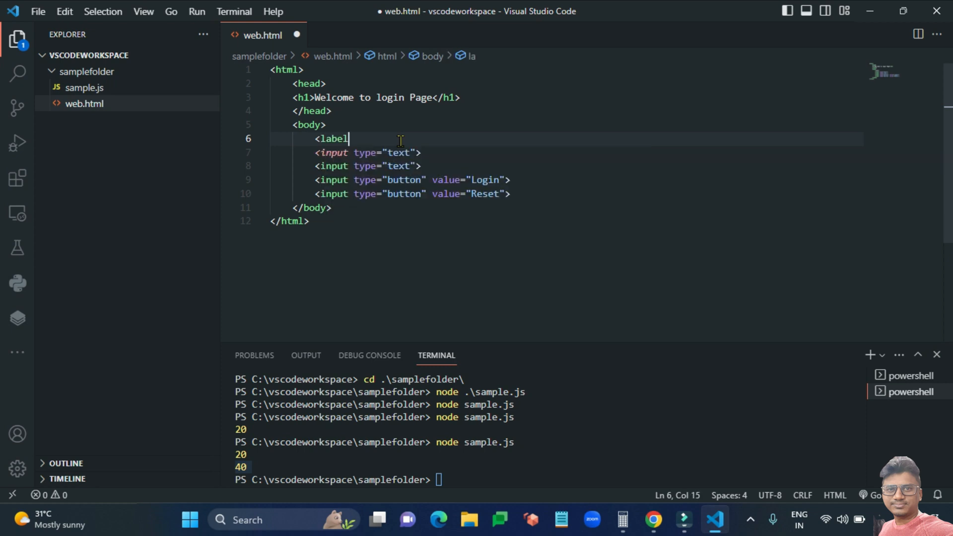
pyautogui.write('>')
pyautogui.write('Fir')
pyautogui.press('BackSpace')
pyautogui.press('BackSpace')
pyautogui.press('BackSpace')
pyautogui.write('Email Ad')
pyautogui.press('BackSpace')
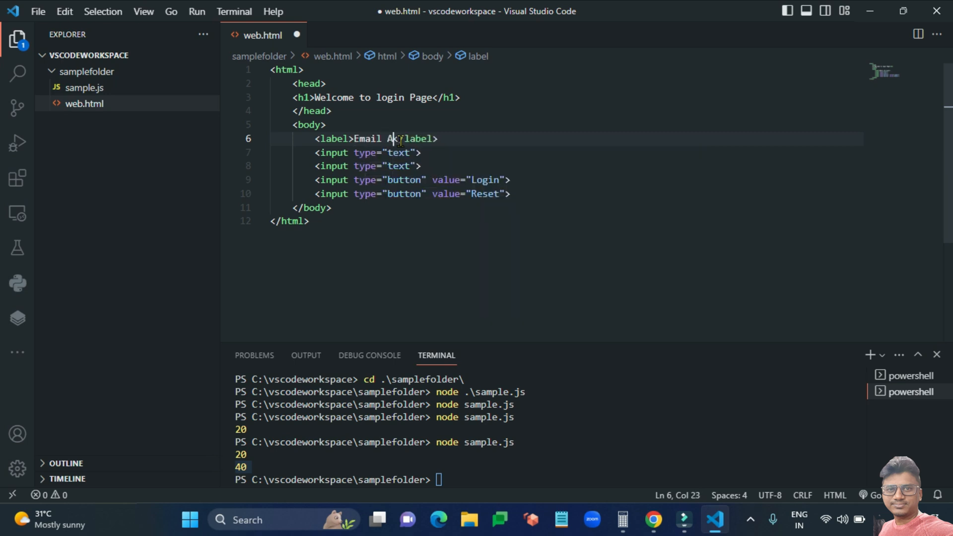
pyautogui.write('ddress:')
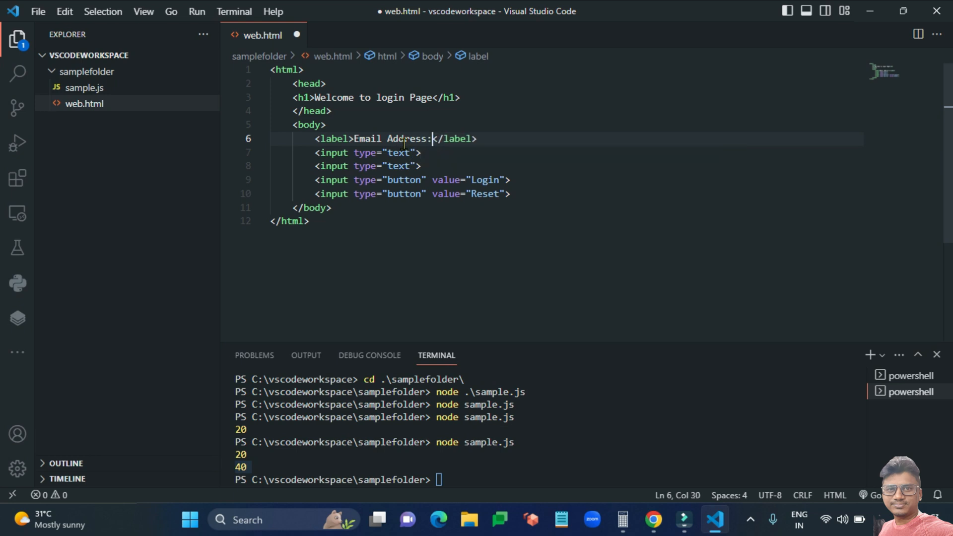
# Add a 'Password:' label without a for attribute after the email field, and save web.html.
pyautogui.click(453, 156)
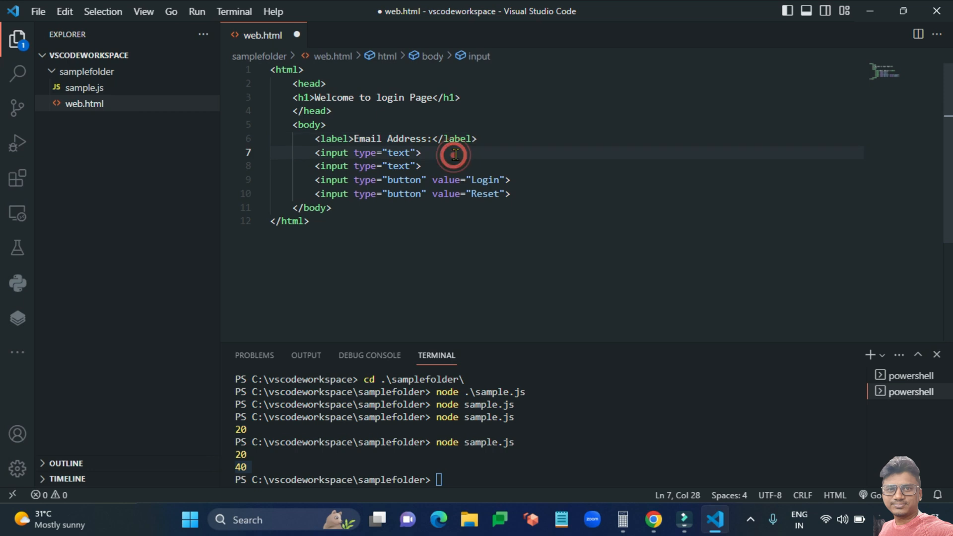
pyautogui.press('Return')
pyautogui.write('lab')
pyautogui.press('Tab')
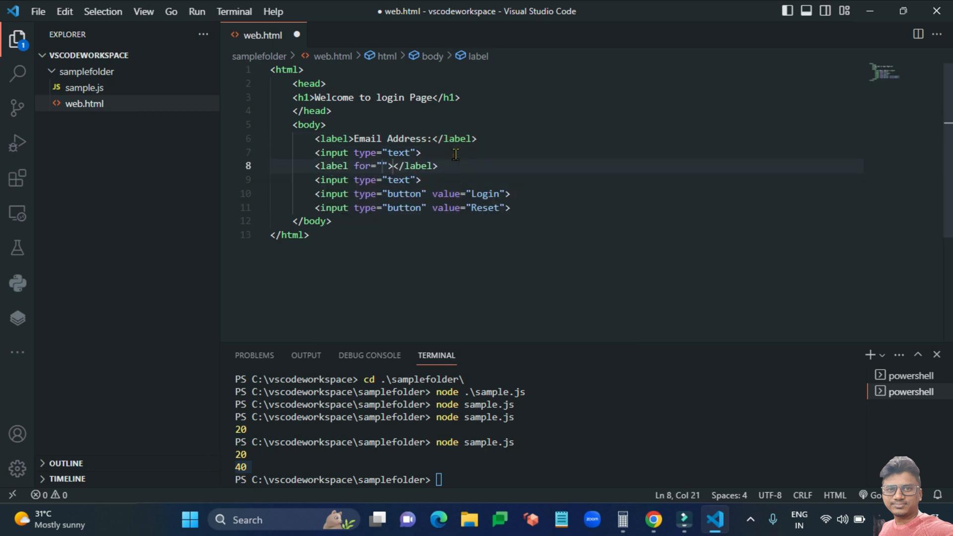
pyautogui.write('P')
pyautogui.press('BackSpace')
pyautogui.moveTo(353, 169); pyautogui.dragTo(390, 166)
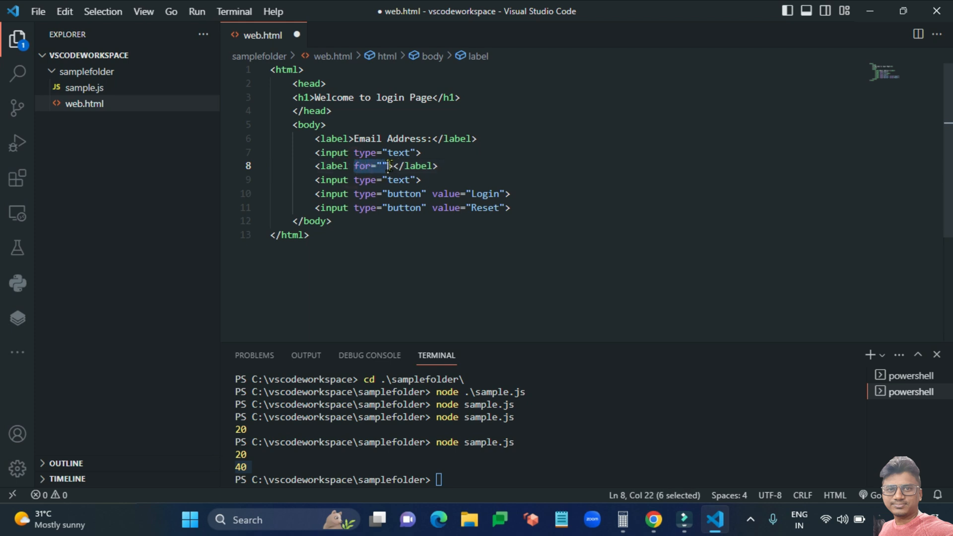
pyautogui.press('BackSpace')
pyautogui.write('Passwo')
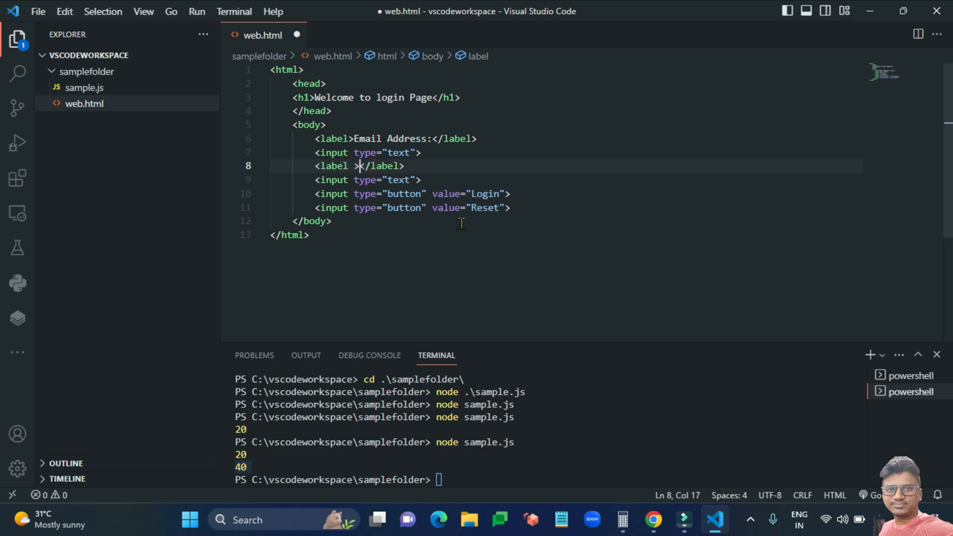
pyautogui.write('rd:')
pyautogui.hotkey('ctrl', 's')
# Insert <br> tags after the email input, the Password label and the password input, and save.
pyautogui.click(514, 226)
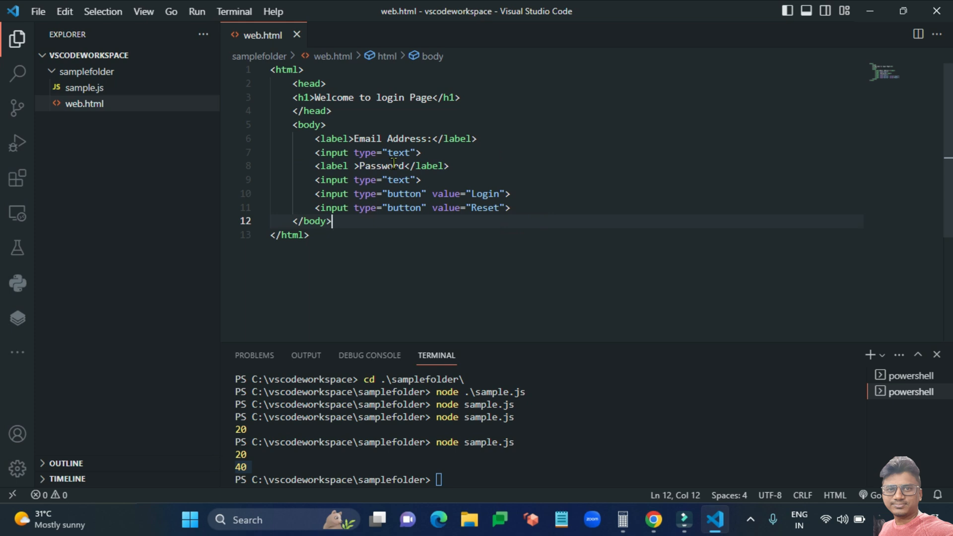
pyautogui.click(459, 154)
pyautogui.press('Return')
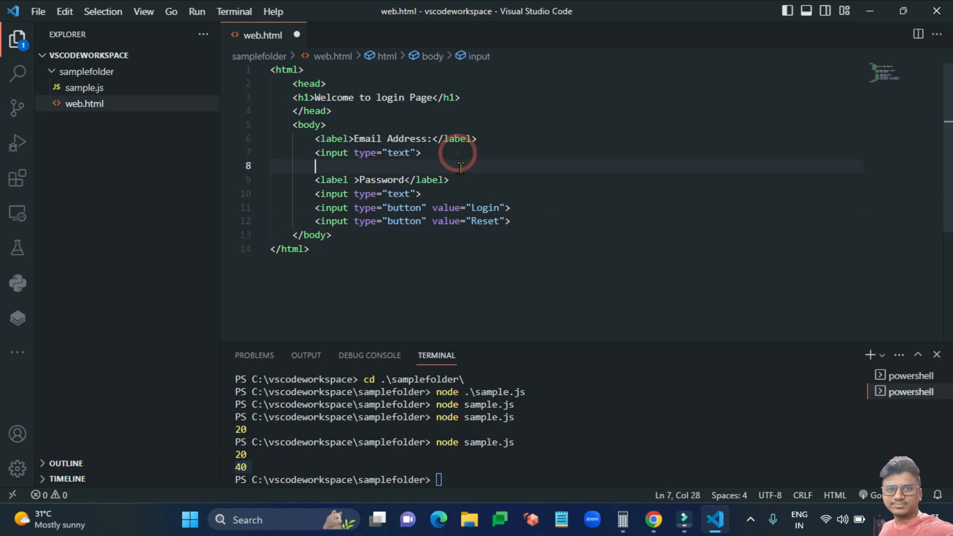
pyautogui.write('br')
pyautogui.press('Return')
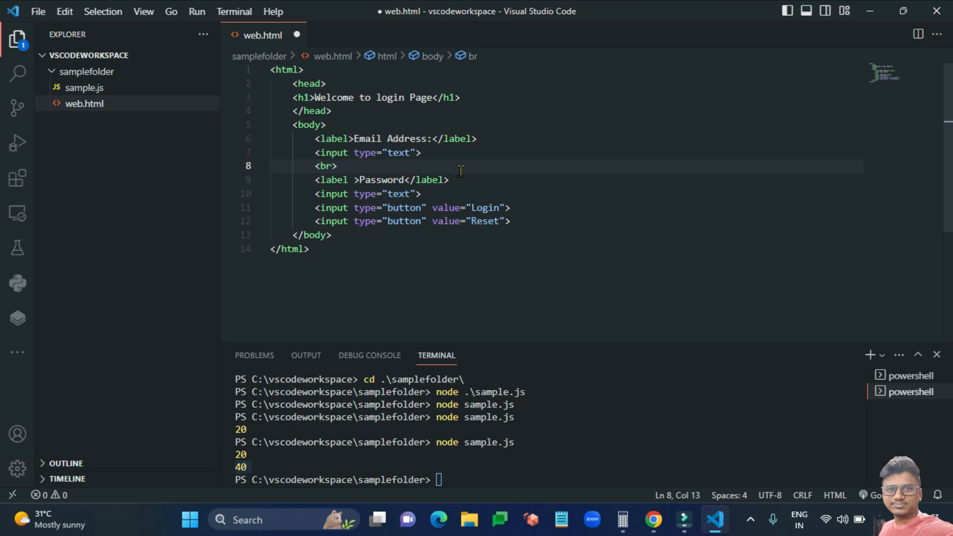
pyautogui.click(468, 183)
pyautogui.press('Return')
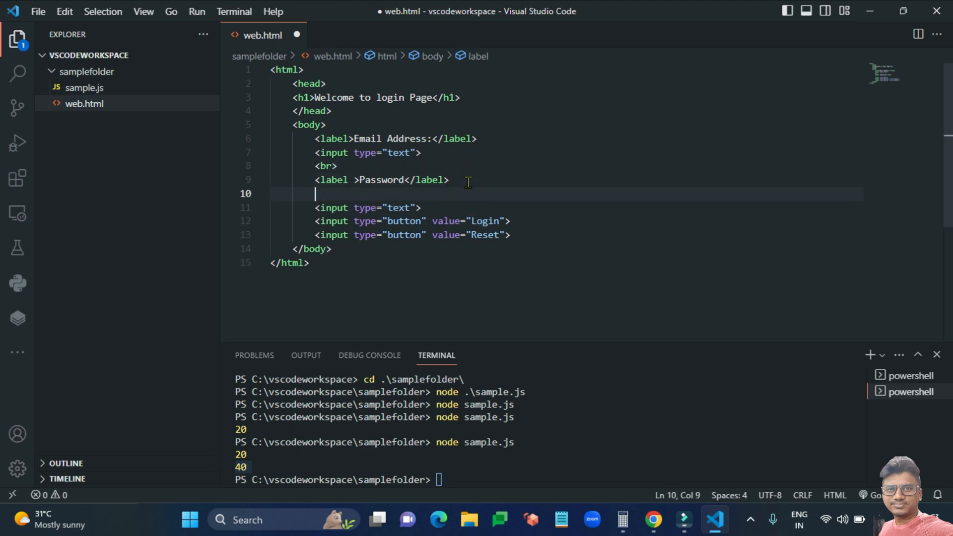
pyautogui.write('br')
pyautogui.press('Return')
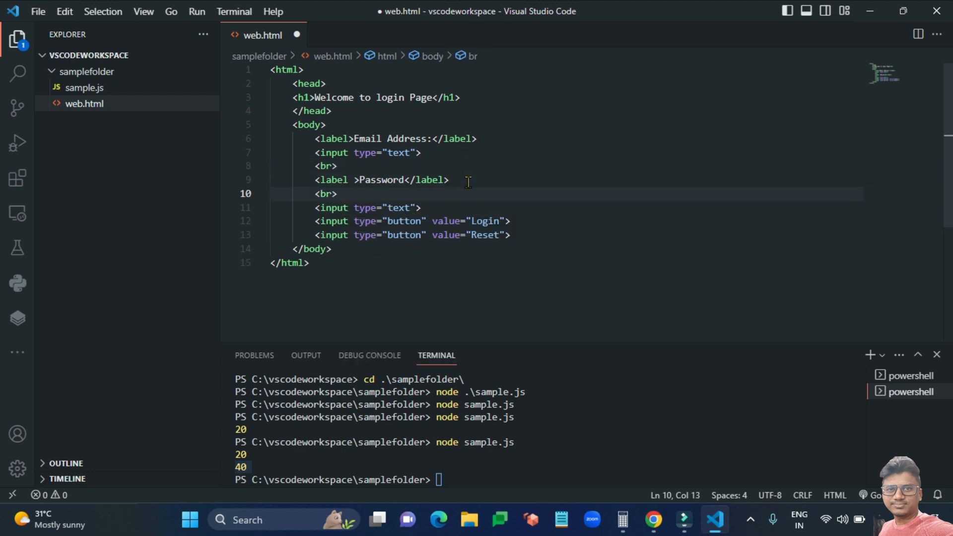
pyautogui.click(450, 208)
pyautogui.press('Return')
pyautogui.write('br')
pyautogui.press('Return')
pyautogui.hotkey('ctrl', 's')
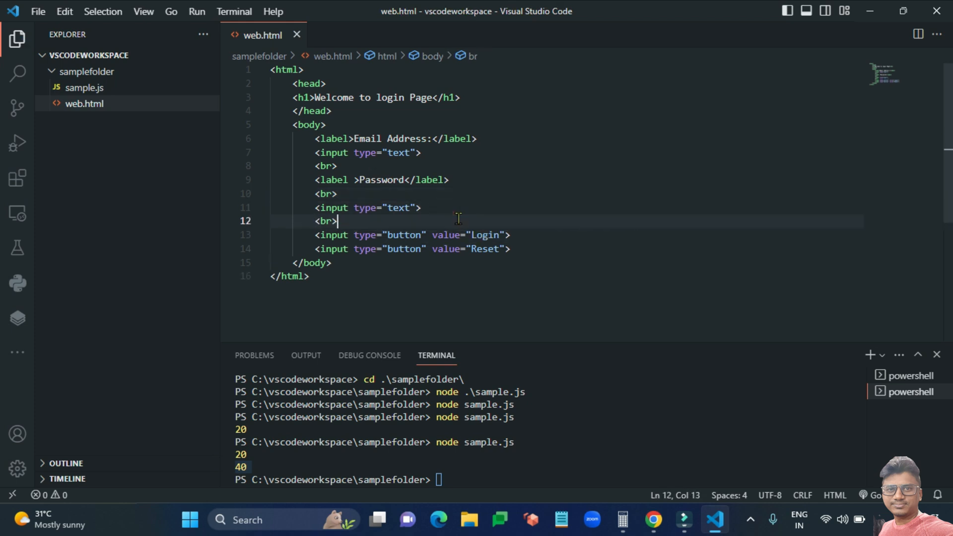
# Remove the extra <br> under the Password label and save web.html.
pyautogui.moveTo(376, 193); pyautogui.dragTo(276, 194)
pyautogui.press('BackSpace')
pyautogui.press('BackSpace')
pyautogui.press('BackSpace')
pyautogui.hotkey('ctrl', 's')
pyautogui.moveTo(448, 211); pyautogui.dragTo(449, 221)
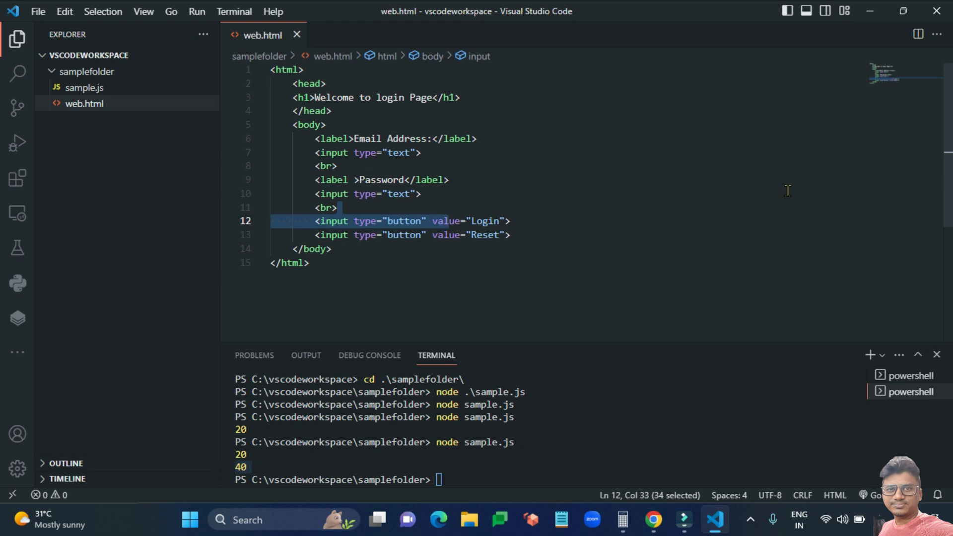
# Find the 'live server' extension in the Extensions view and start it with Go Live on port 5500.
pyautogui.click(17, 182)
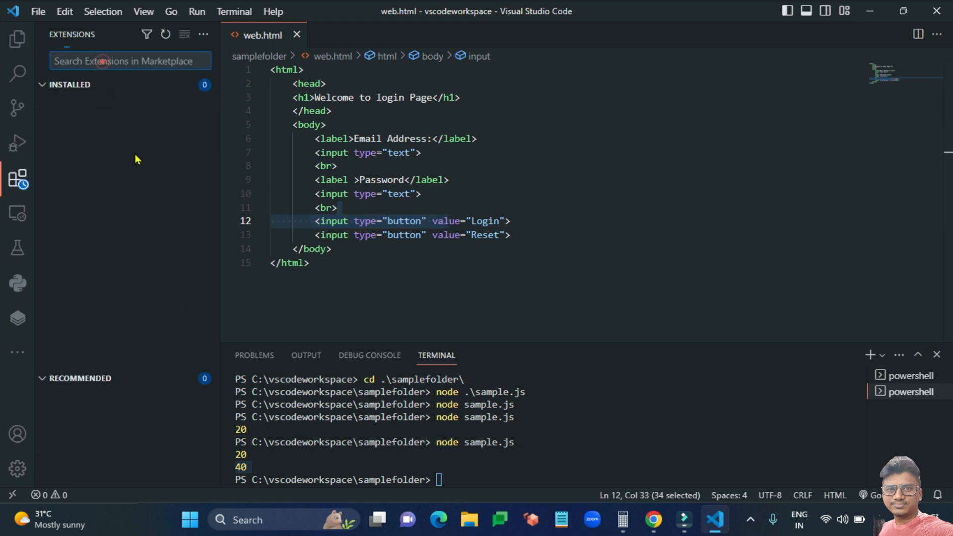
pyautogui.write('live se')
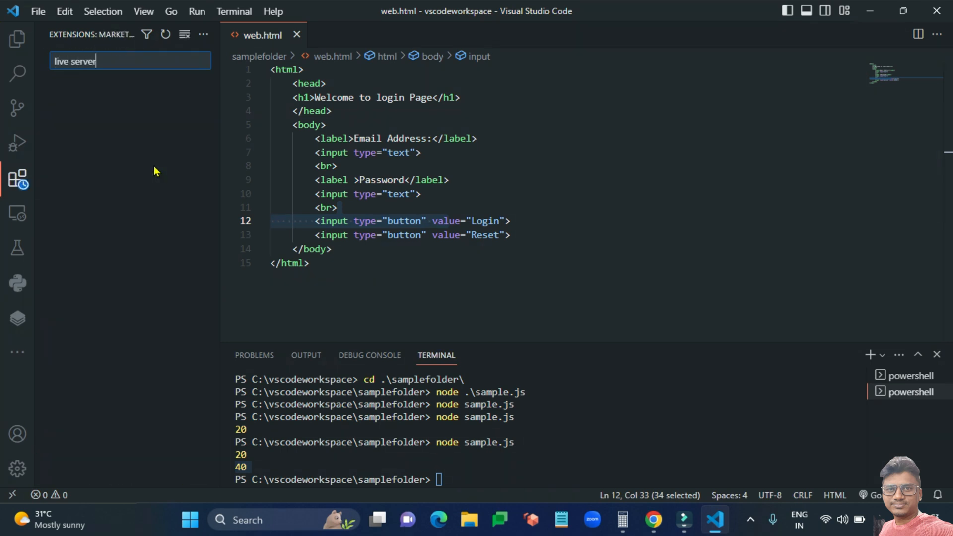
pyautogui.write('rver')
pyautogui.click(130, 107)
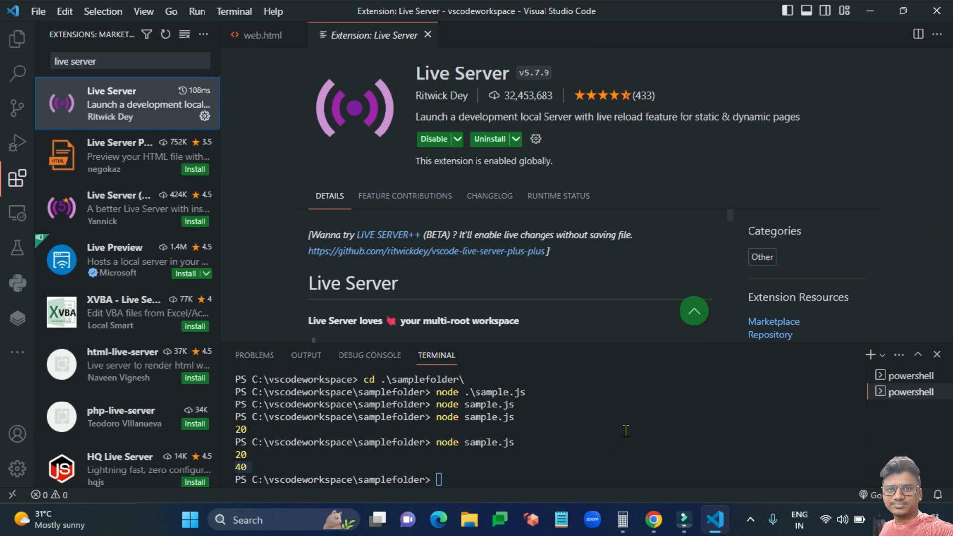
pyautogui.click(736, 442)
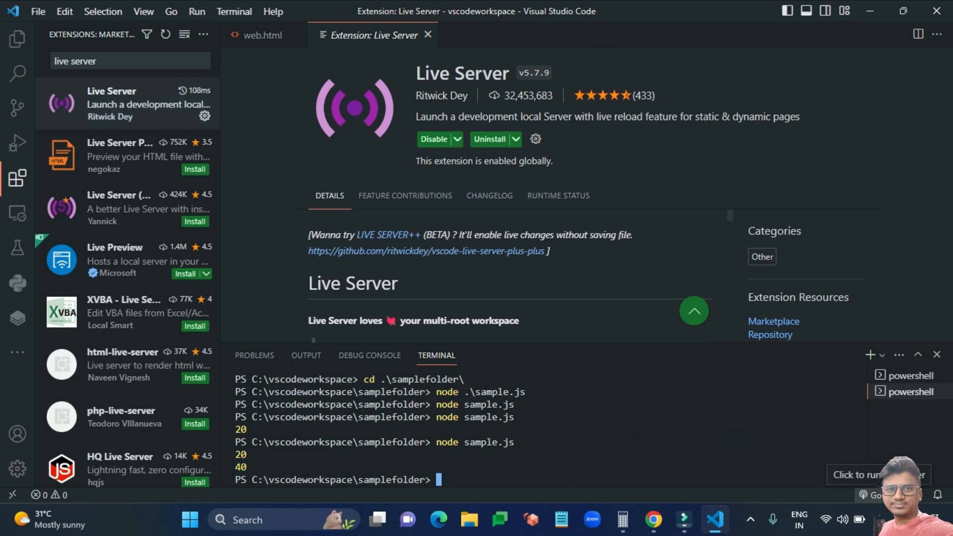
pyautogui.click(869, 495)
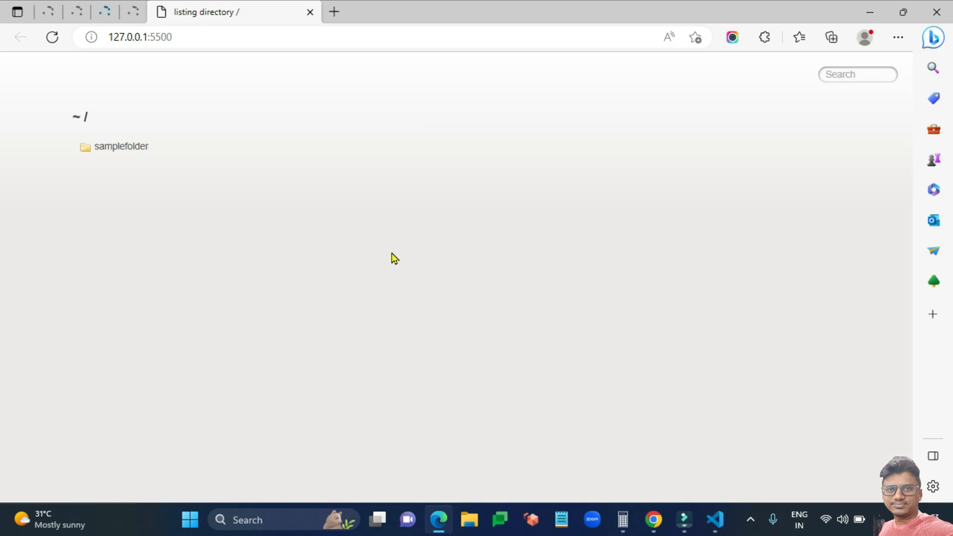
# Open samplefolder, then web.html, from the Live Server directory listing in Edge.
pyautogui.click(131, 154)
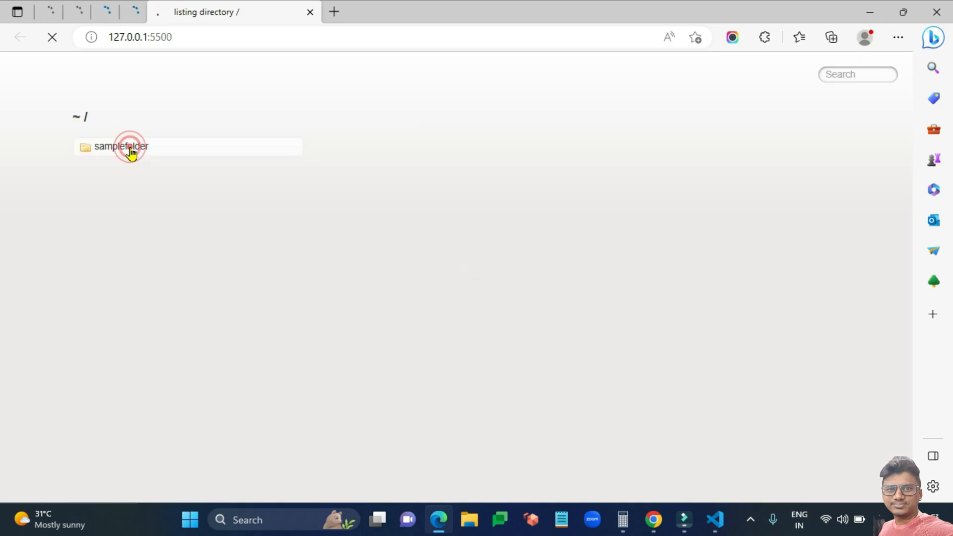
pyautogui.click(133, 159)
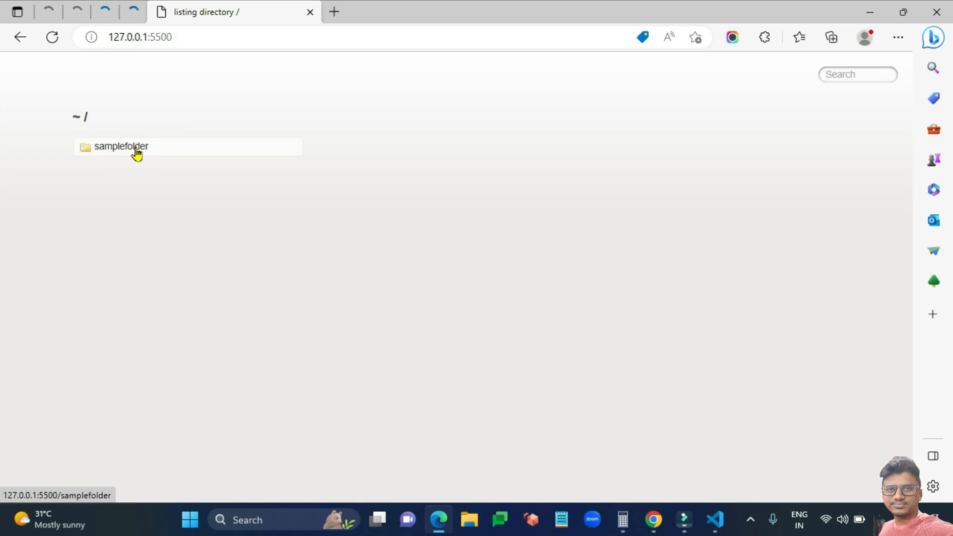
pyautogui.click(133, 157)
pyautogui.click(558, 148)
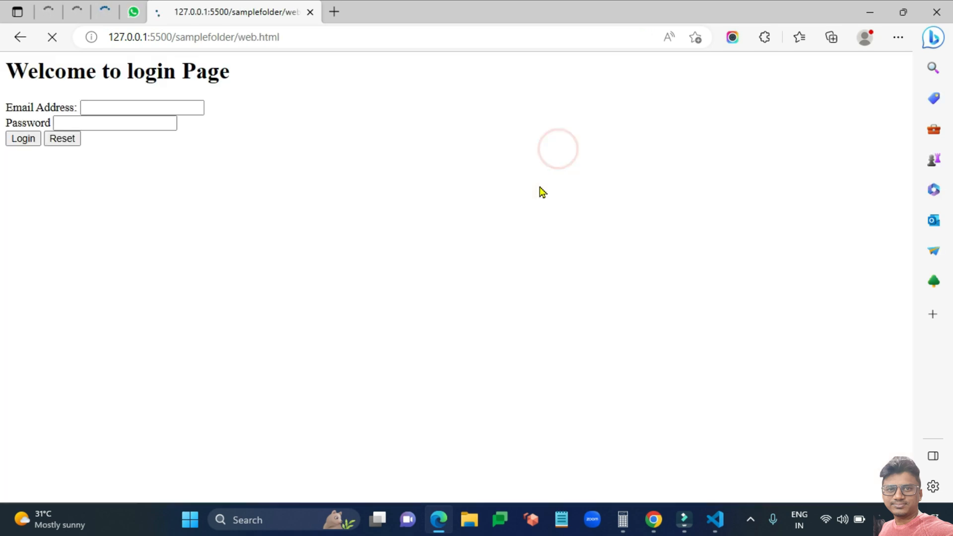
# Click into the Email Address field, briefly switch windows, and try the form's Reset button.
pyautogui.click(130, 110)
pyautogui.click(402, 158)
pyautogui.hotkey('alt', 'Tab')
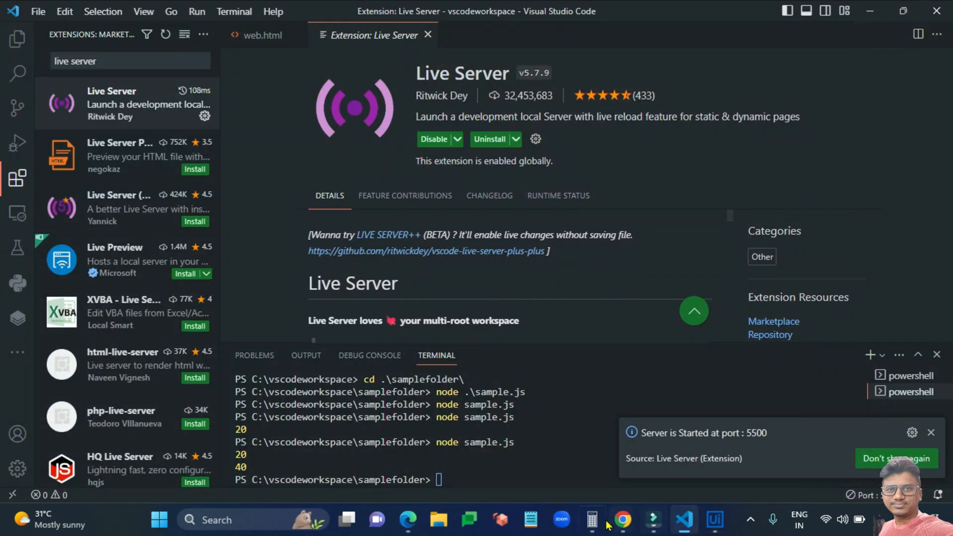
pyautogui.moveTo(623, 516)
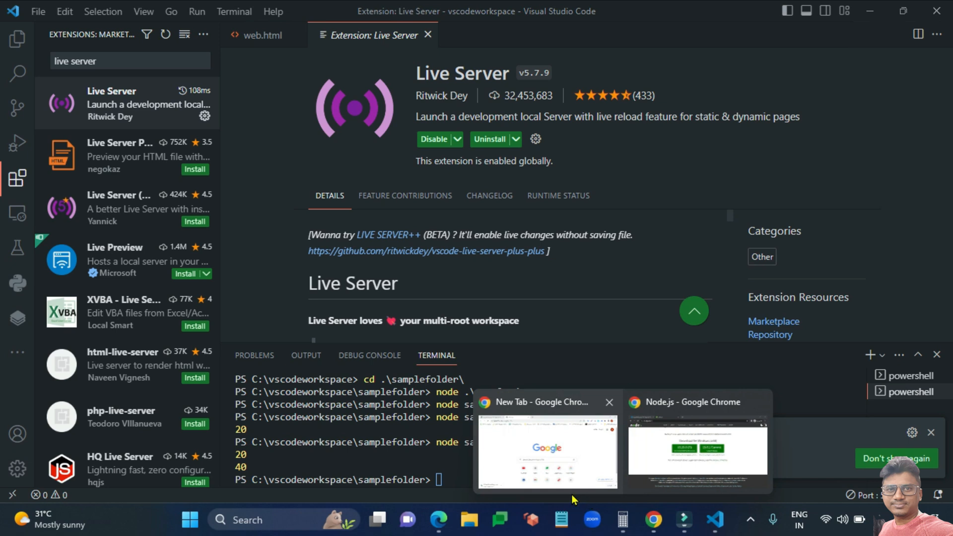
pyautogui.click(431, 520)
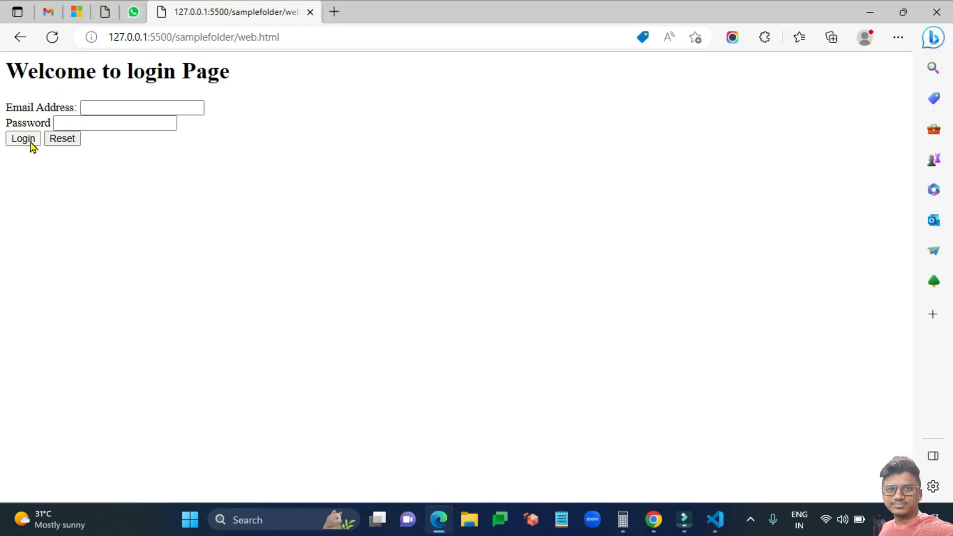
pyautogui.click(63, 141)
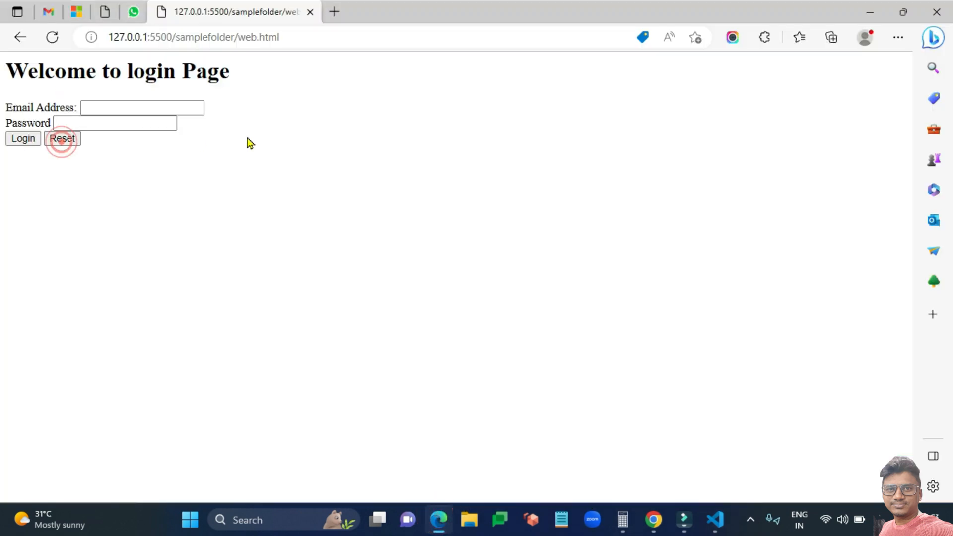
# Select the 'Welcome to login Page' heading, then click between the Email Address and Password fields.
pyautogui.moveTo(21, 73); pyautogui.dragTo(328, 81)
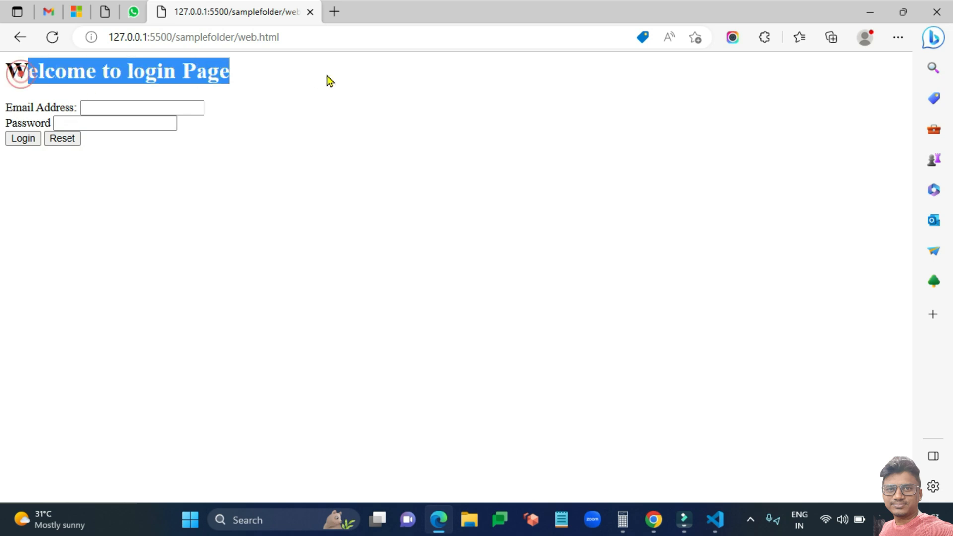
pyautogui.click(362, 113)
pyautogui.moveTo(257, 70); pyautogui.dragTo(15, 73)
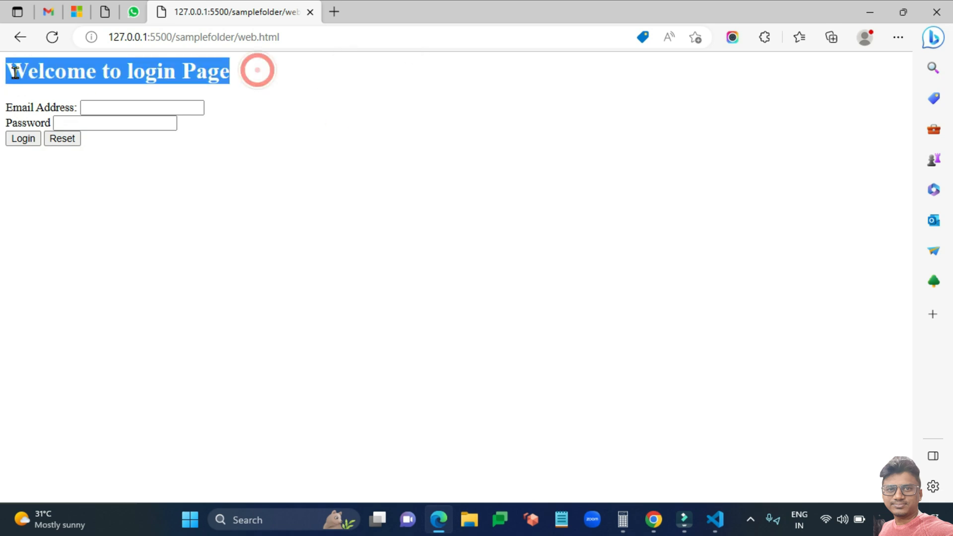
pyautogui.click(247, 135)
pyautogui.click(94, 108)
pyautogui.click(94, 109)
pyautogui.click(403, 115)
pyautogui.click(99, 120)
pyautogui.click(390, 114)
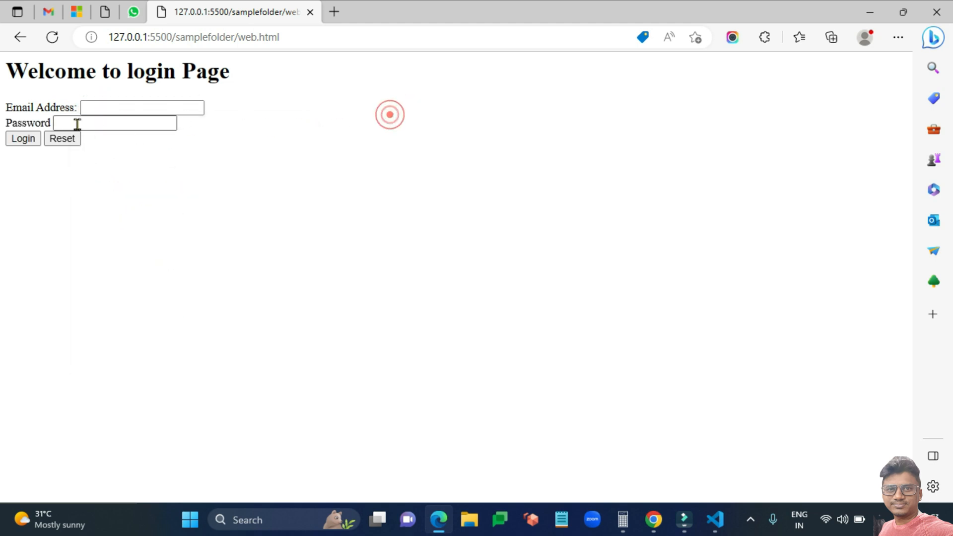
pyautogui.click(108, 120)
# Enter a sample email address and password in the form, then return to Visual Studio Code.
pyautogui.click(124, 108)
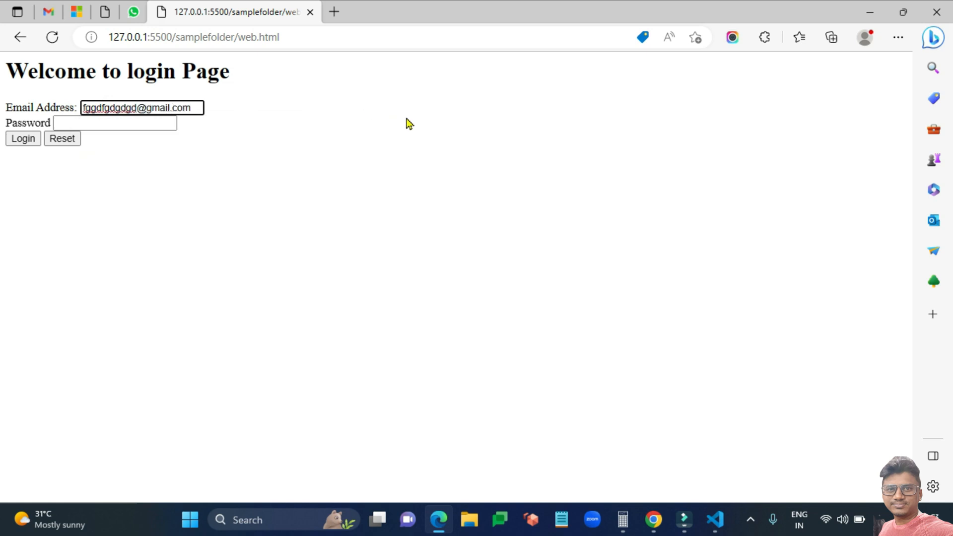
pyautogui.click(161, 121)
pyautogui.write('f')
pyautogui.write('jgdg')
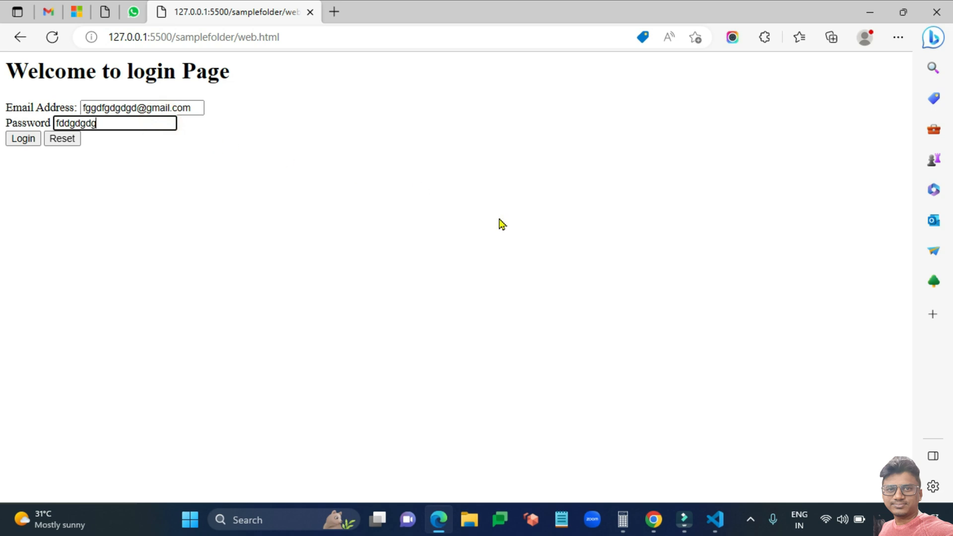
pyautogui.click(714, 519)
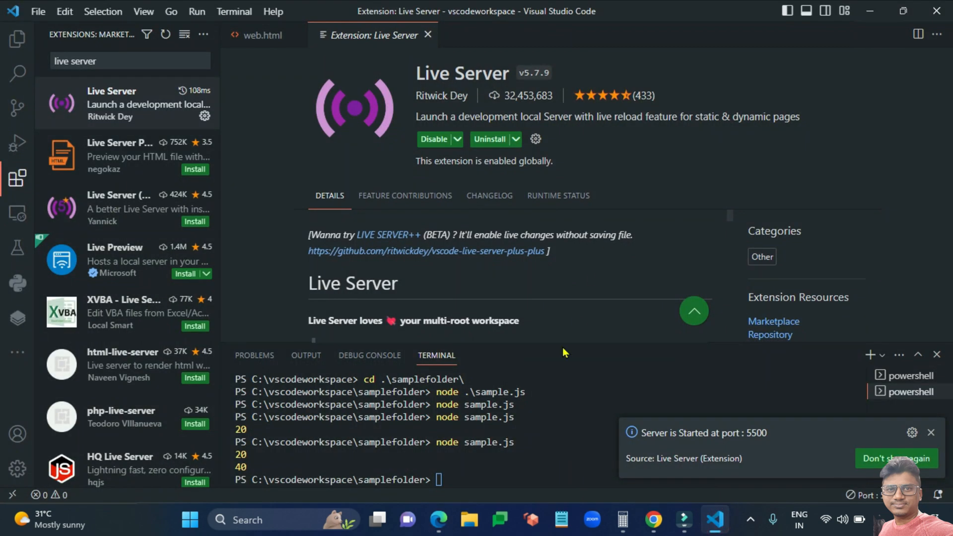
# Change line 10's input to type="password" and line 7's to type="email", saving web.html.
pyautogui.click(277, 37)
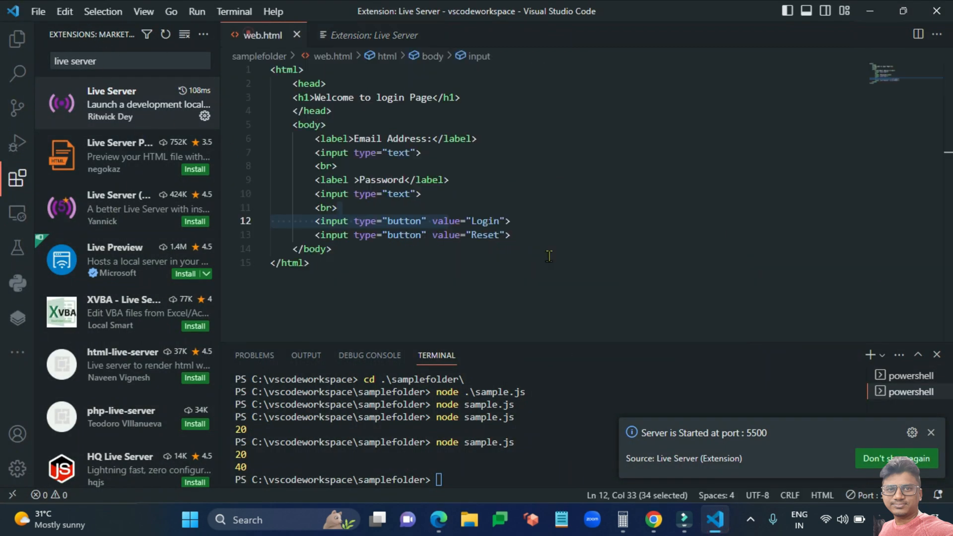
pyautogui.click(403, 194)
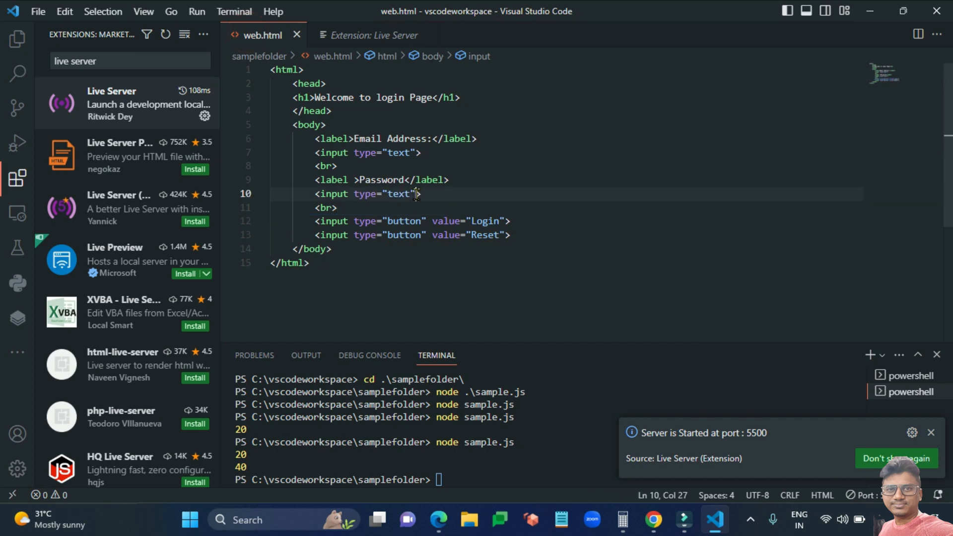
pyautogui.doubleClick(403, 194)
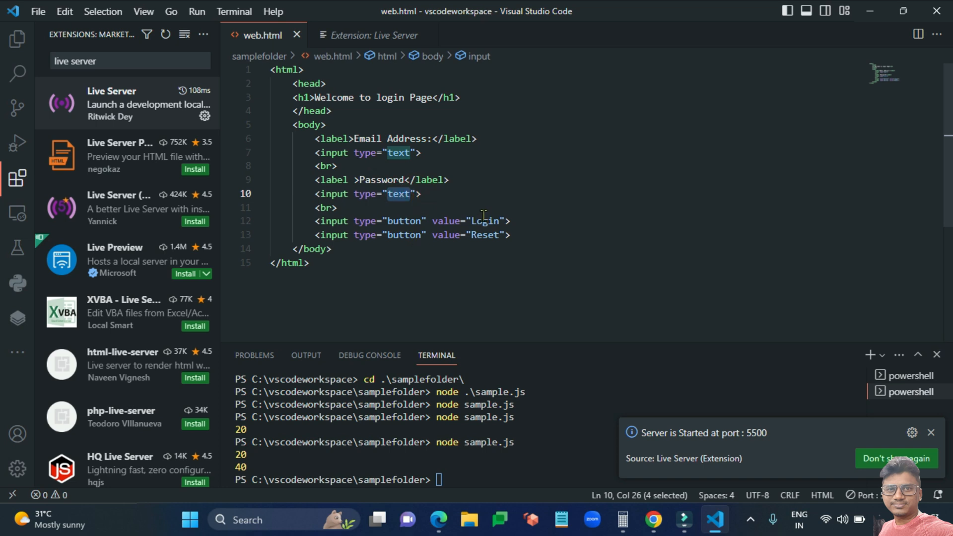
pyautogui.write('p')
pyautogui.write('assword')
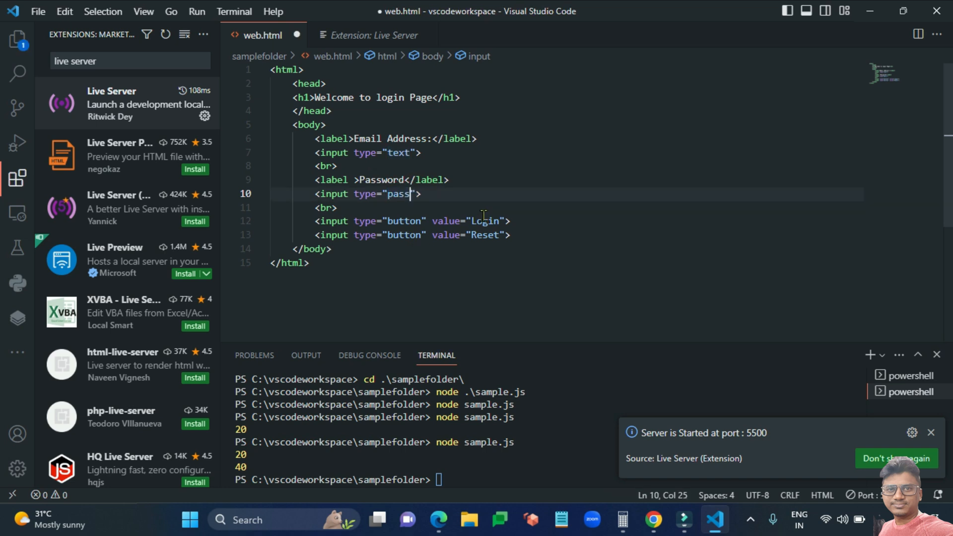
pyautogui.hotkey('ctrl', 's')
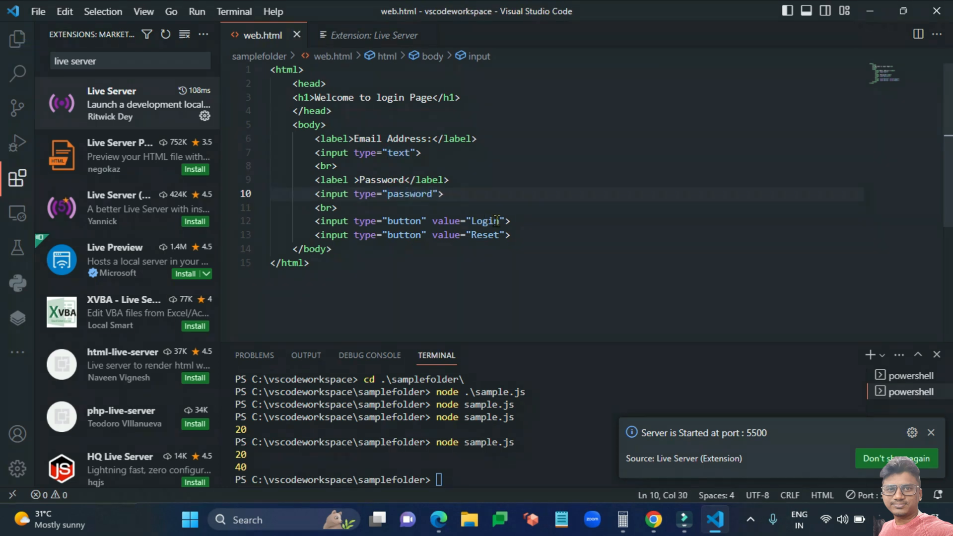
pyautogui.doubleClick(399, 153)
pyautogui.write('ema')
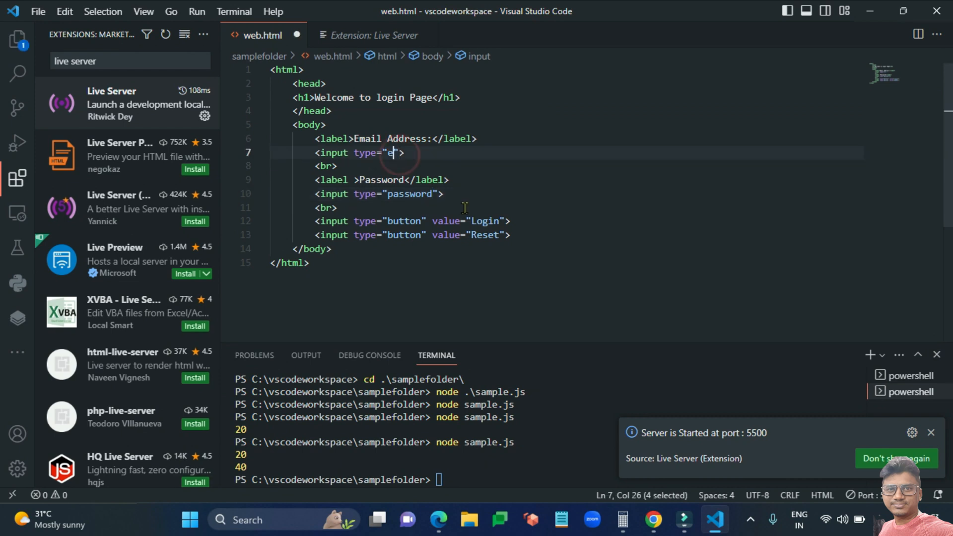
pyautogui.write('il')
pyautogui.hotkey('ctrl', 's')
pyautogui.hotkey('alt', 'Tab')
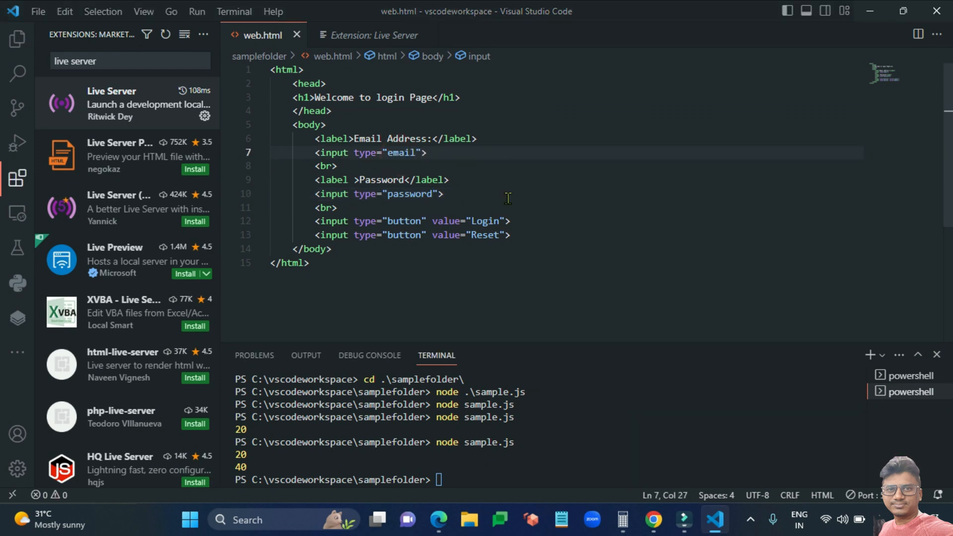
# Reload the page, enter 'sdfkjhkjh' as email and as password, and submit with Login.
pyautogui.click(53, 38)
pyautogui.click(130, 105)
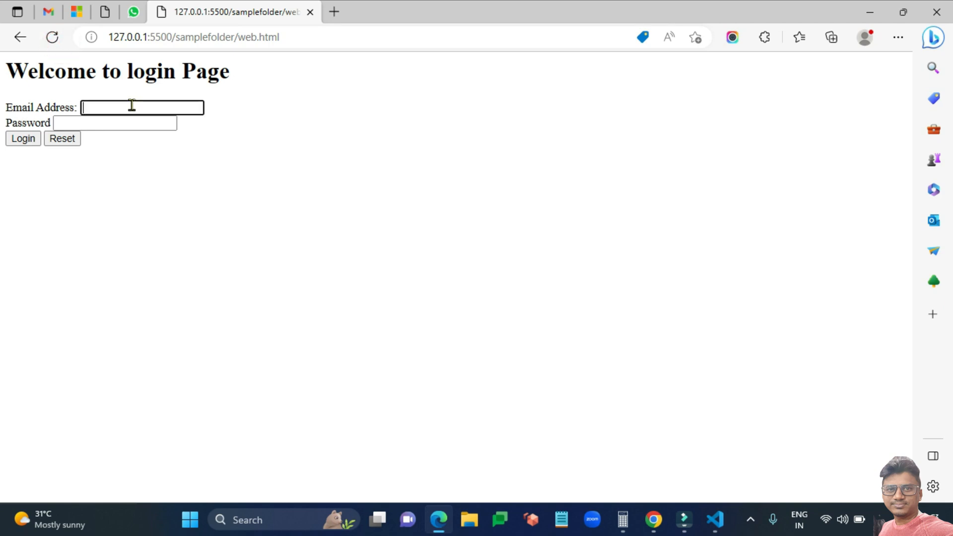
pyautogui.write('sdfkjhkjh')
pyautogui.press('Tab')
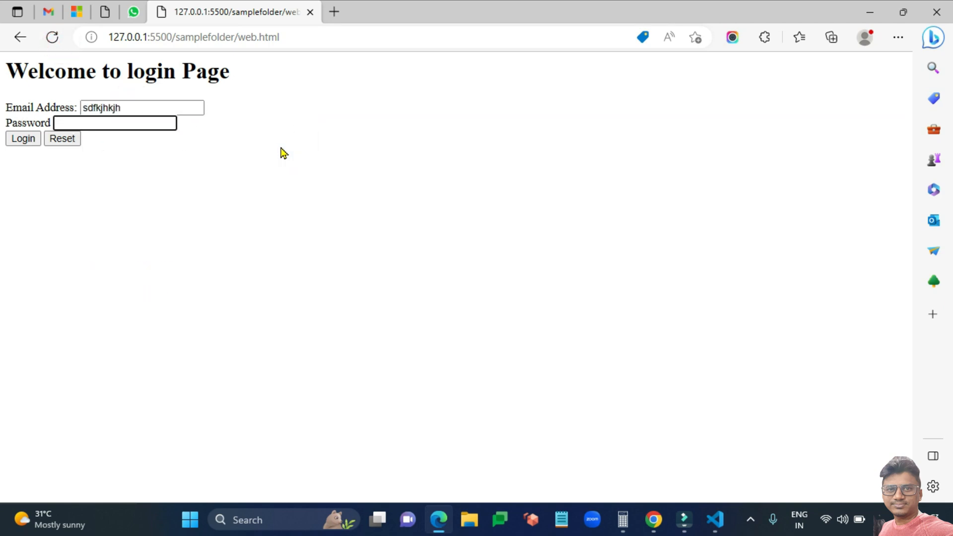
pyautogui.write('sdfkjhkjh')
pyautogui.click(34, 141)
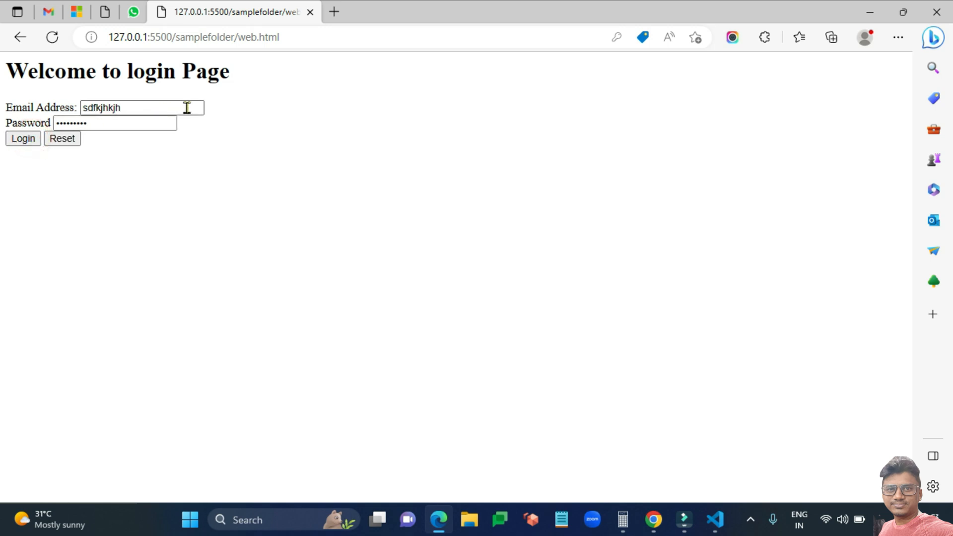
# Check the Email Address field's validation rejecting the '@'-less entry, then return to VS Code.
pyautogui.moveTo(130, 107)
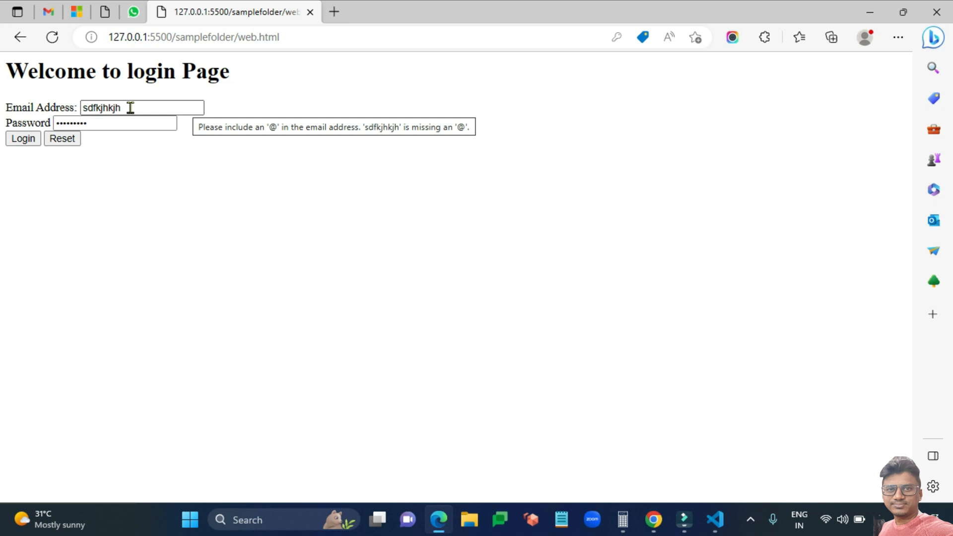
pyautogui.click(130, 108)
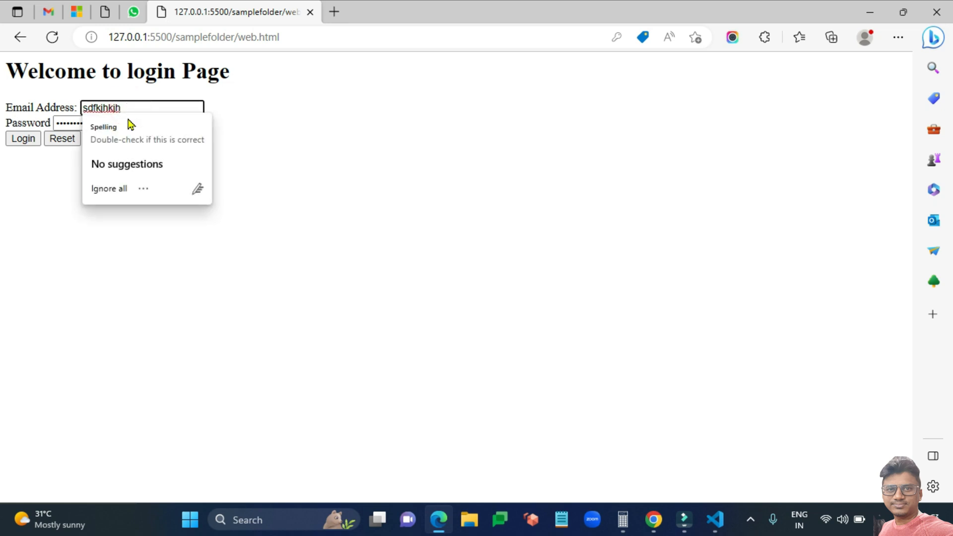
pyautogui.click(313, 111)
pyautogui.click(157, 104)
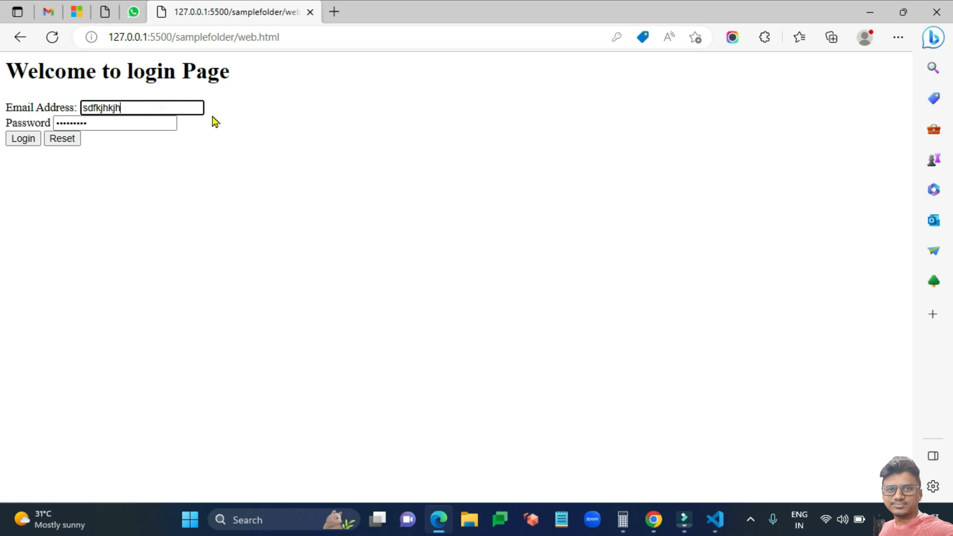
pyautogui.moveTo(197, 107)
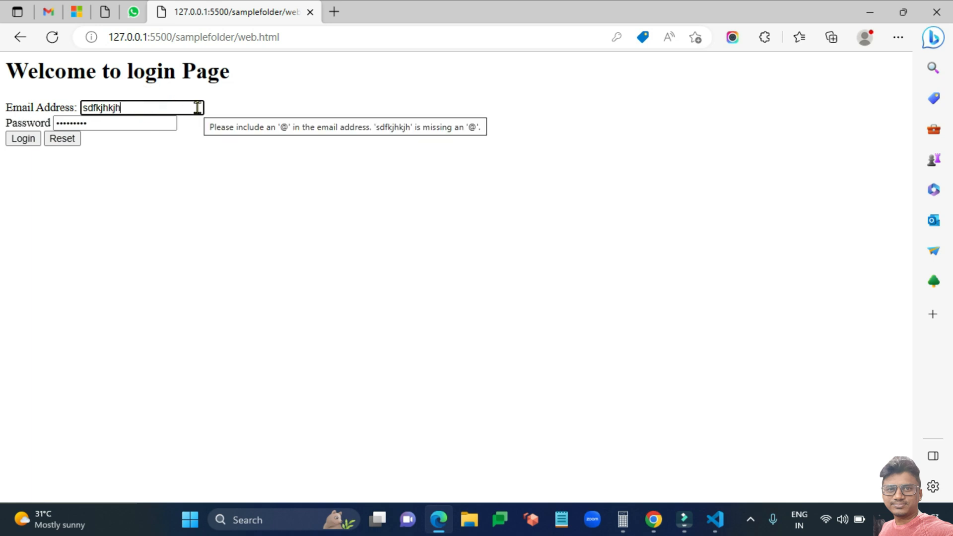
pyautogui.click(197, 106)
pyautogui.click(344, 125)
pyautogui.hotkey('alt', 'Tab')
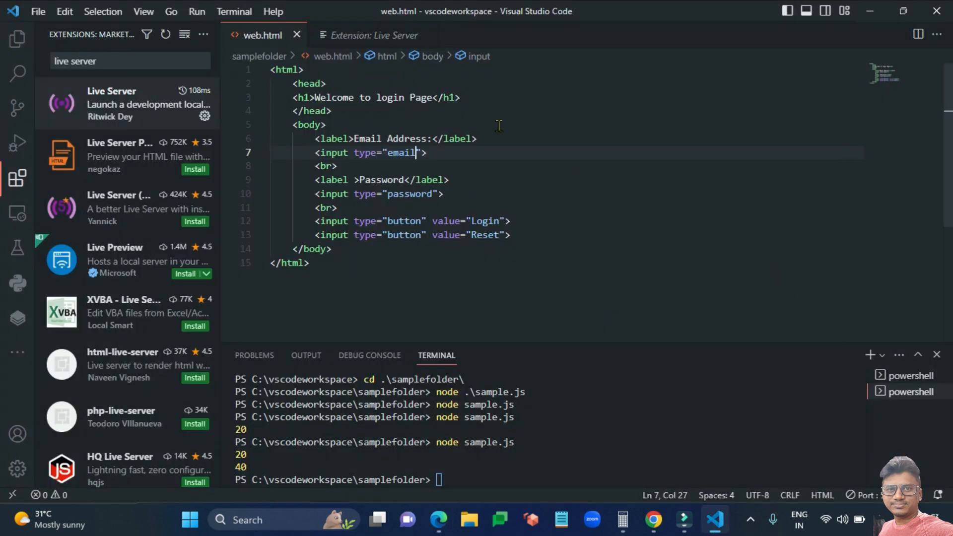
# Close the web.html and Extension: Live Server tabs from the Explorer view.
pyautogui.click(18, 39)
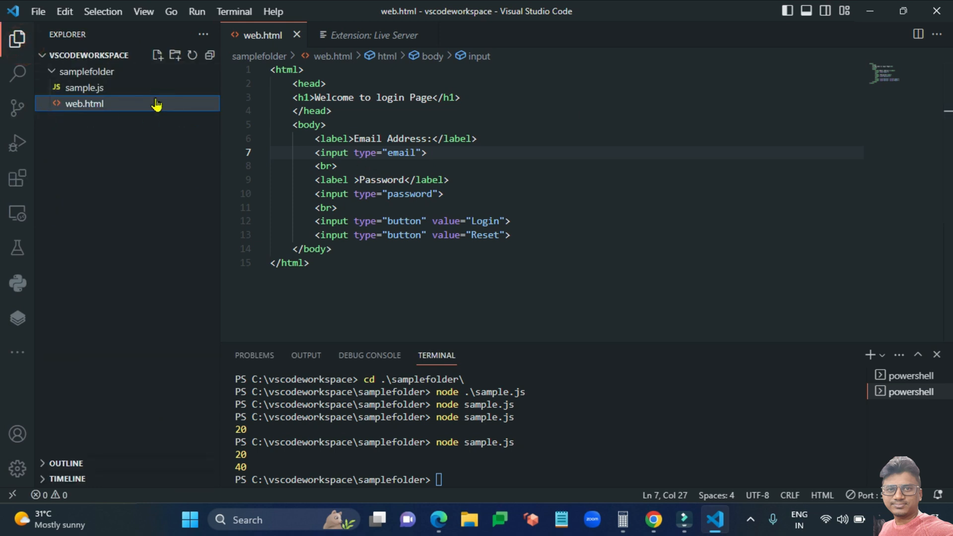
pyautogui.click(626, 145)
pyautogui.click(296, 35)
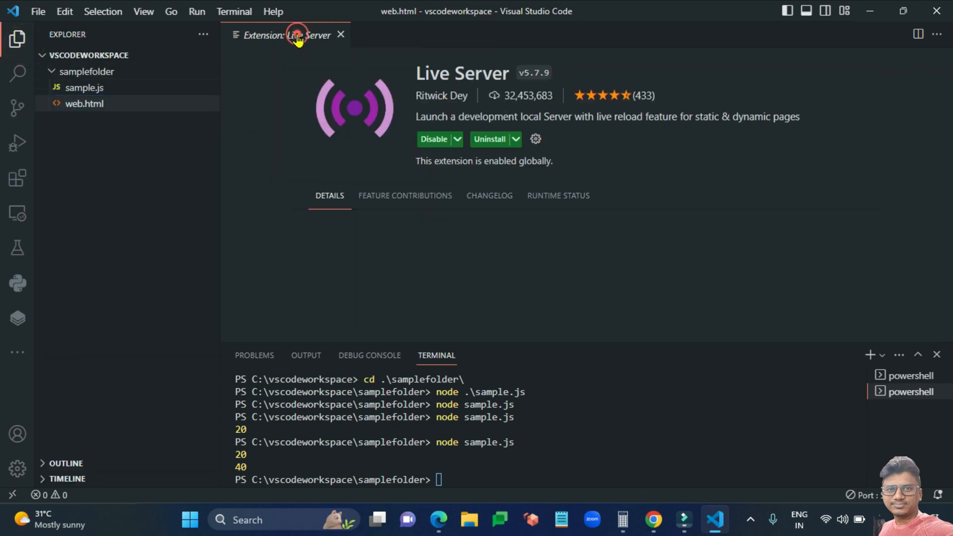
pyautogui.click(342, 36)
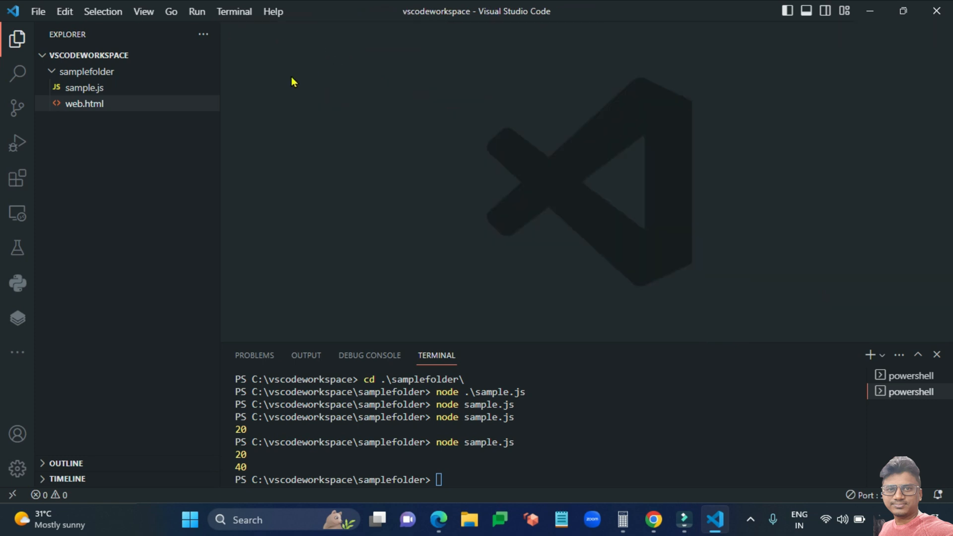
pyautogui.click(473, 529)
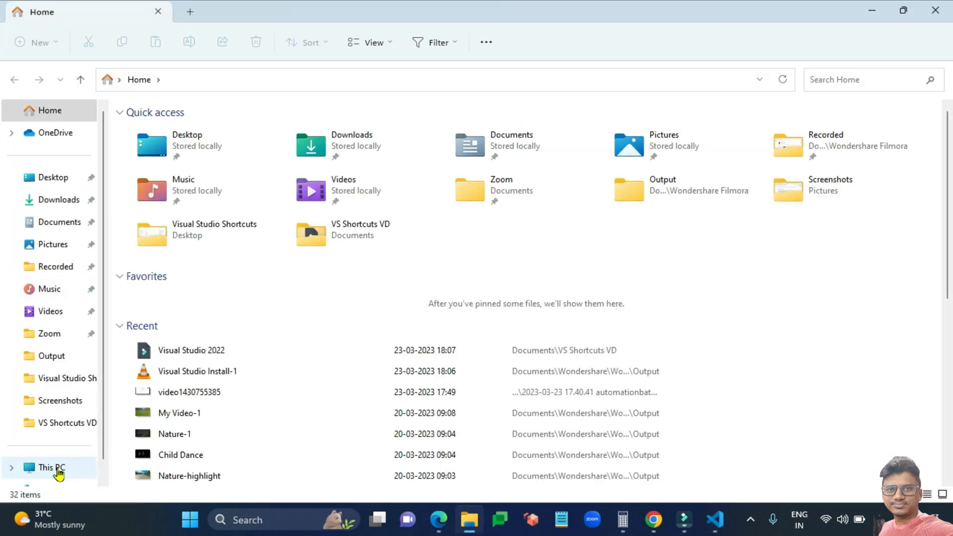
# Create a new folder named csharpprogramming on Windows (C:) and open it.
pyautogui.click(56, 467)
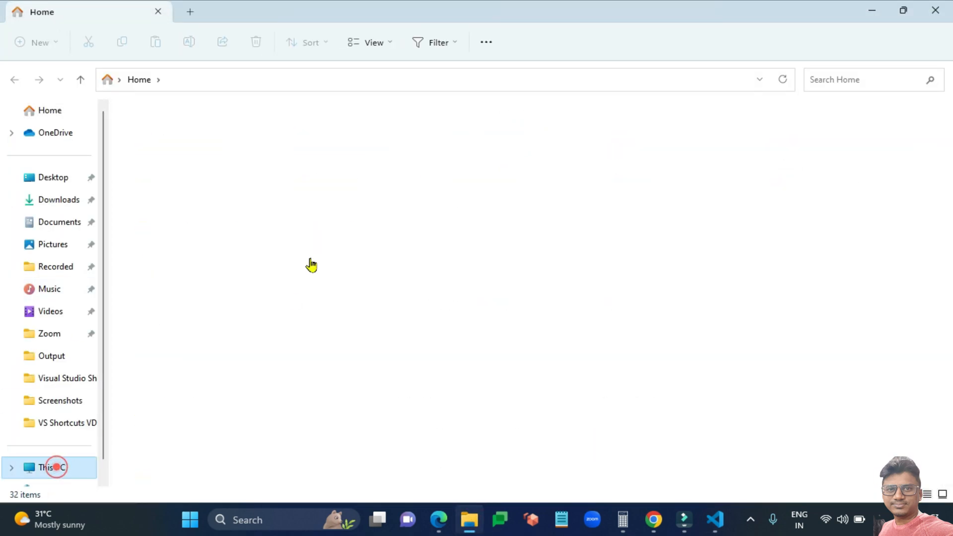
pyautogui.doubleClick(248, 143)
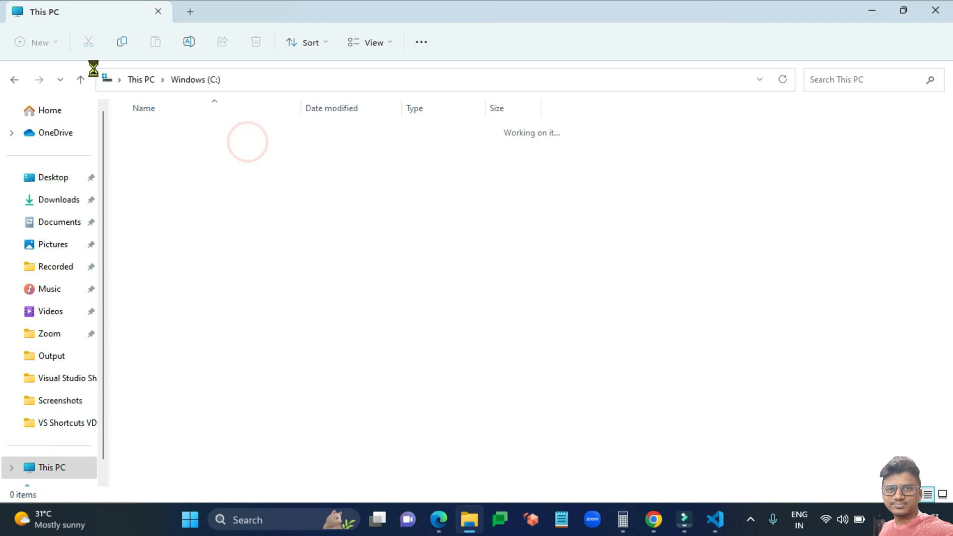
pyautogui.click(40, 45)
pyautogui.click(52, 73)
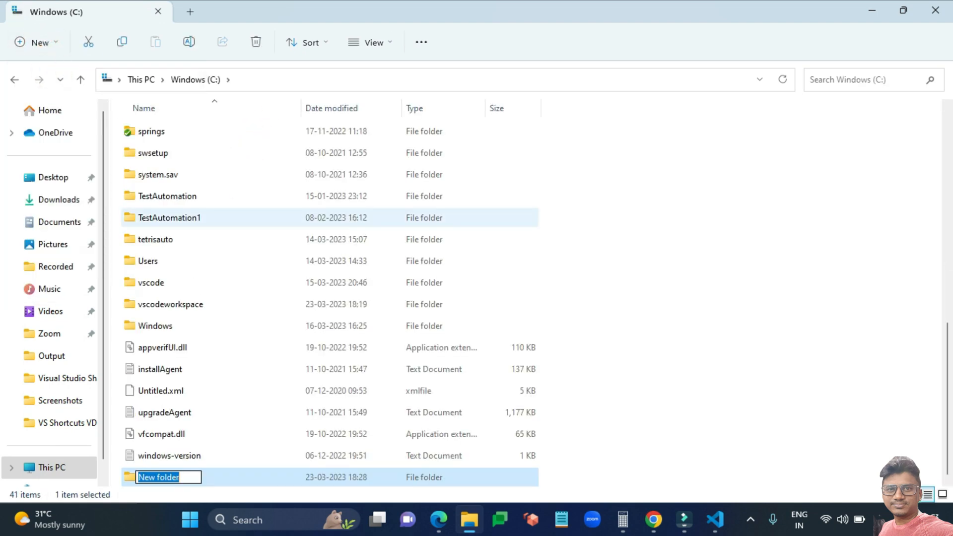
pyautogui.write('csharpprogramming')
pyautogui.press('Return')
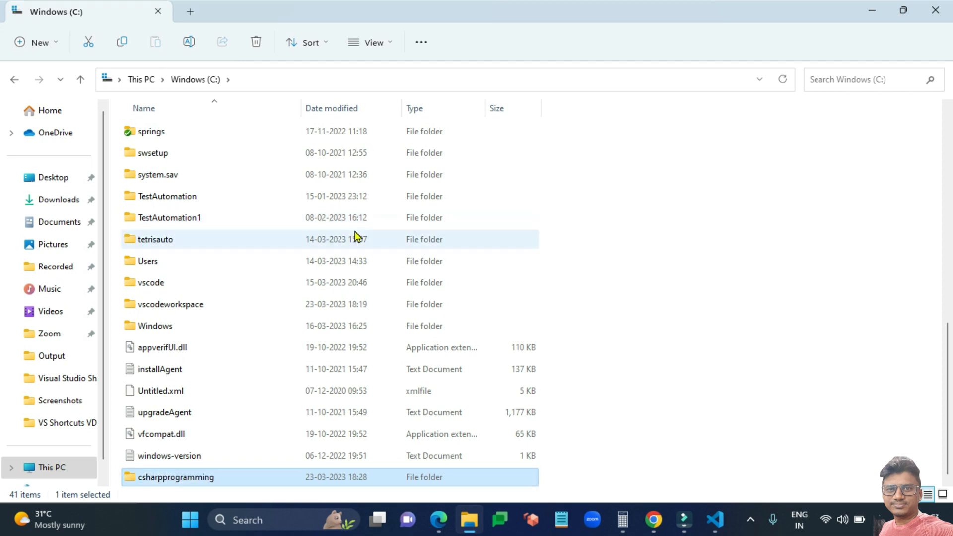
pyautogui.press('Return')
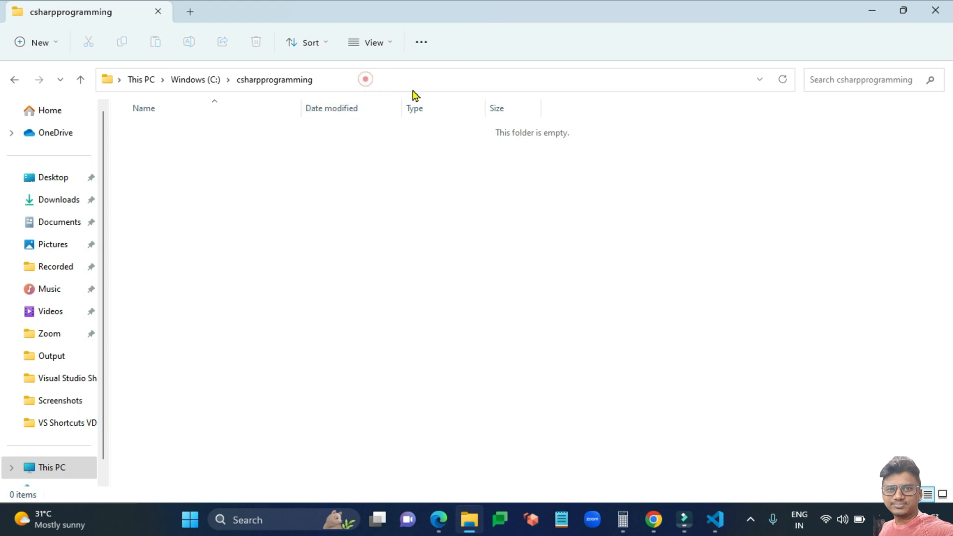
# Launch a command prompt in csharpprogramming by entering cmd in the address bar.
pyautogui.click(413, 90)
pyautogui.write('cmd')
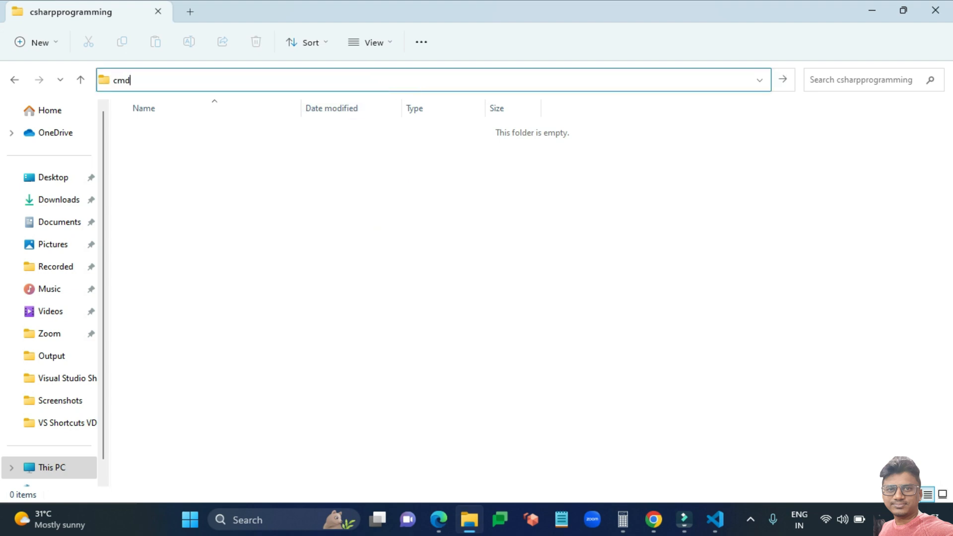
pyautogui.press('Return')
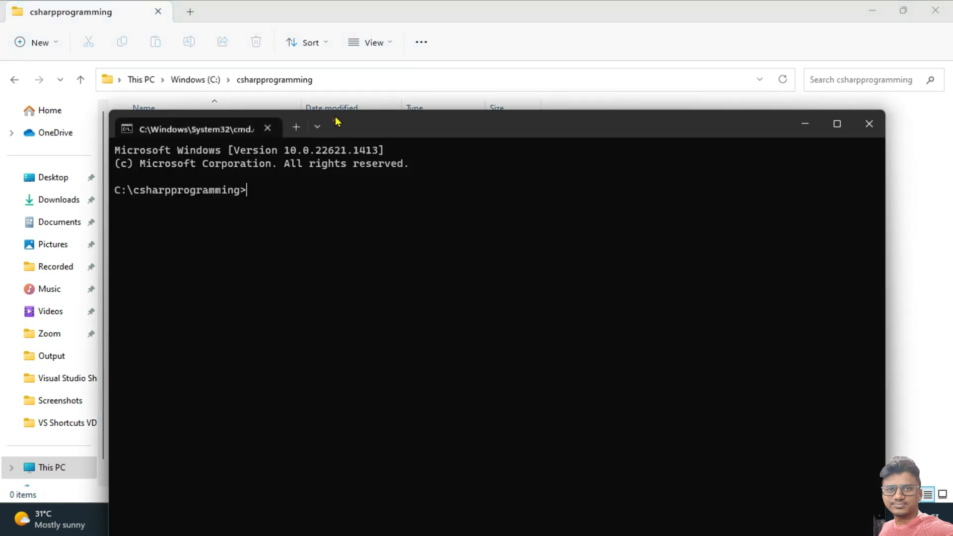
# Run 'dotnet new console' in C:\csharpprogramming to generate the console app project.
pyautogui.click(334, 120)
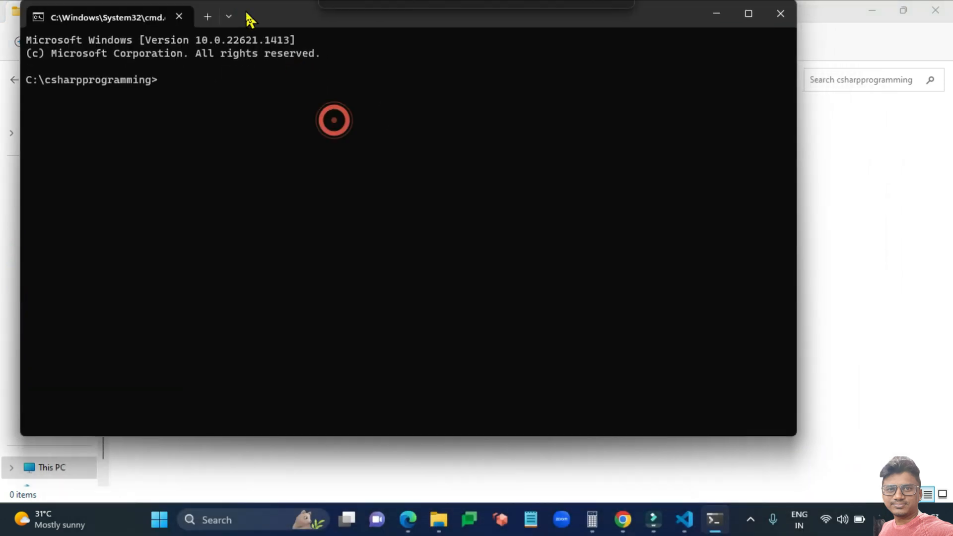
pyautogui.click(290, 138)
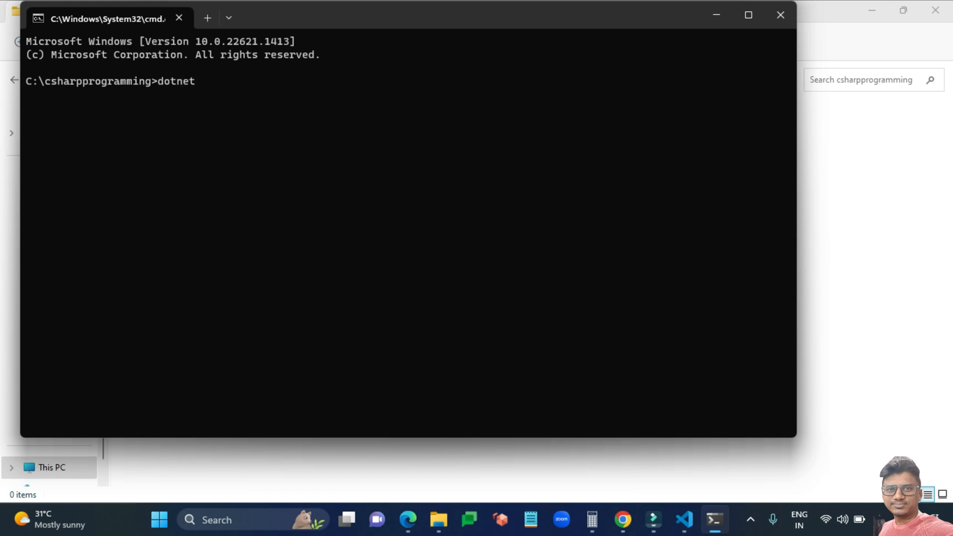
pyautogui.write('nsole')
pyautogui.press('Return')
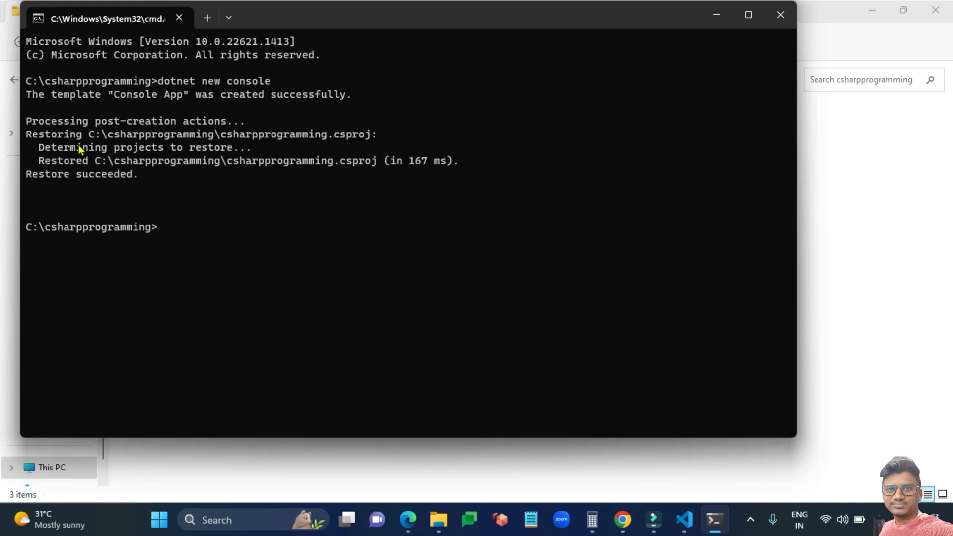
# View the generated obj folder, csharpprogramming.csproj and Program.cs, then switch to VS Code.
pyautogui.click(830, 203)
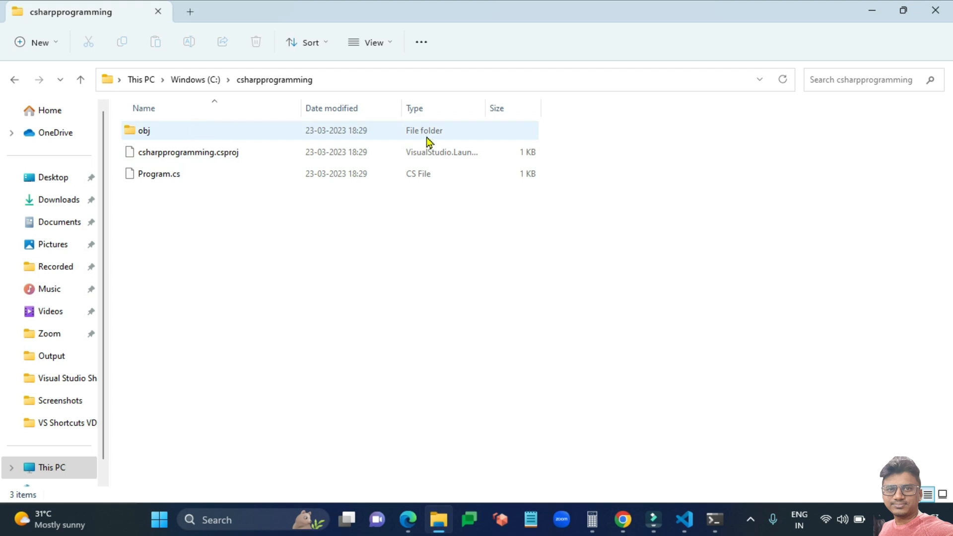
pyautogui.click(763, 411)
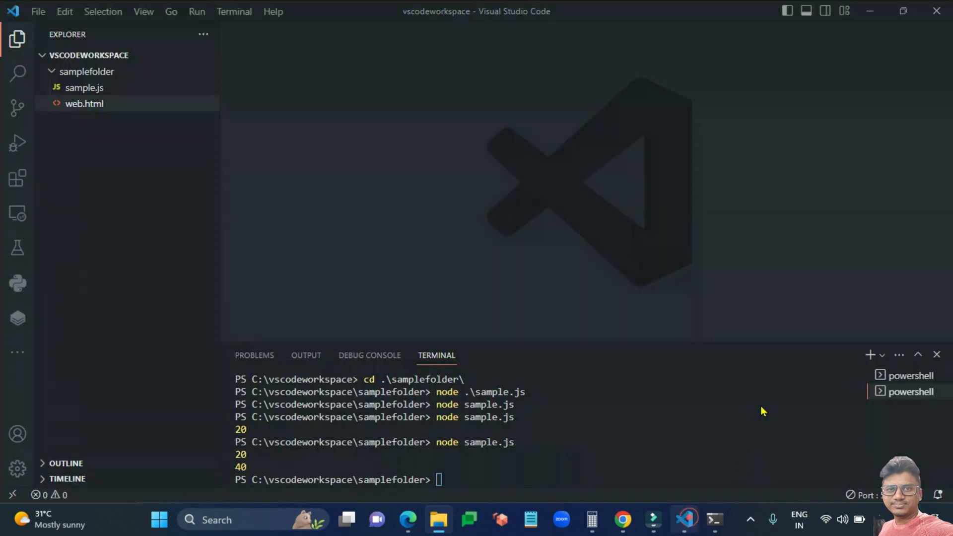
# Open C:\csharpprogramming as the workspace via File > Open Folder.
pyautogui.click(36, 12)
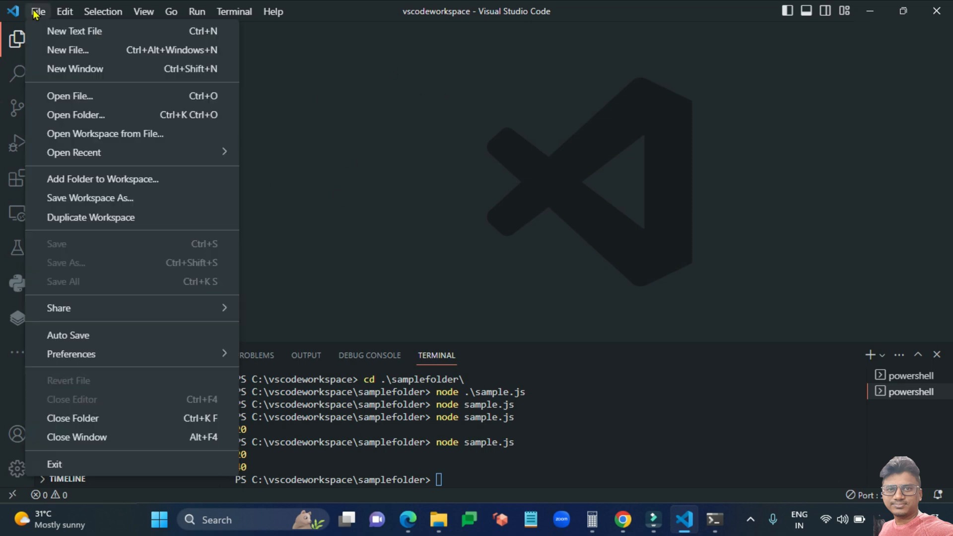
pyautogui.click(78, 117)
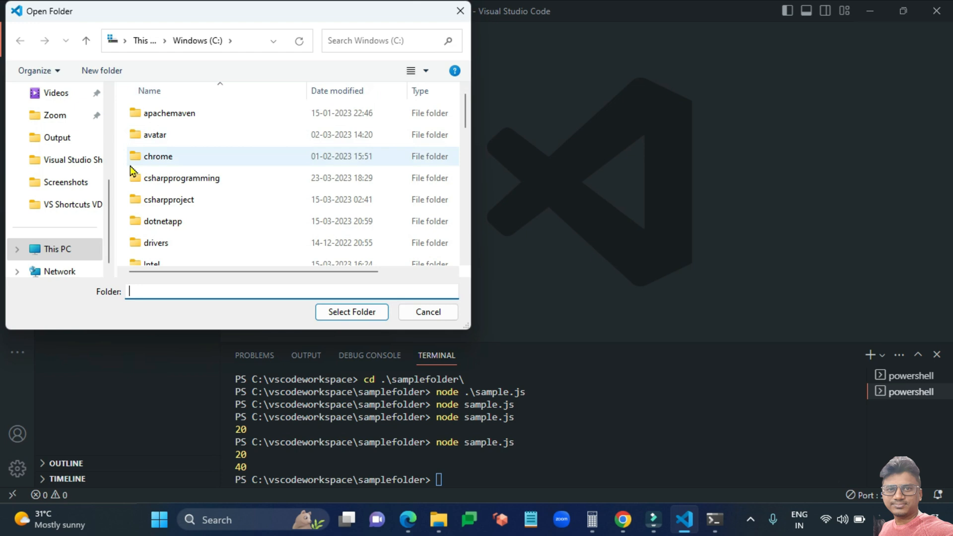
pyautogui.doubleClick(201, 179)
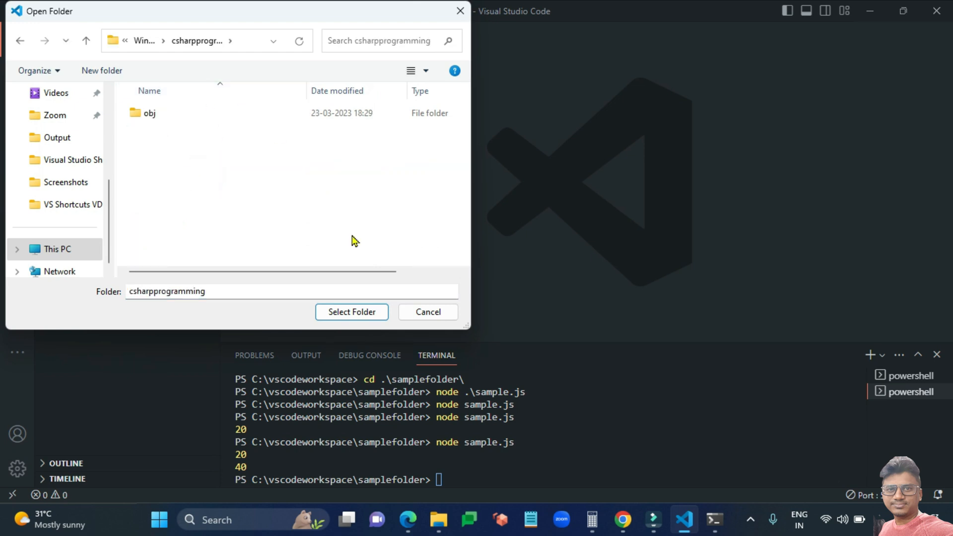
pyautogui.click(358, 316)
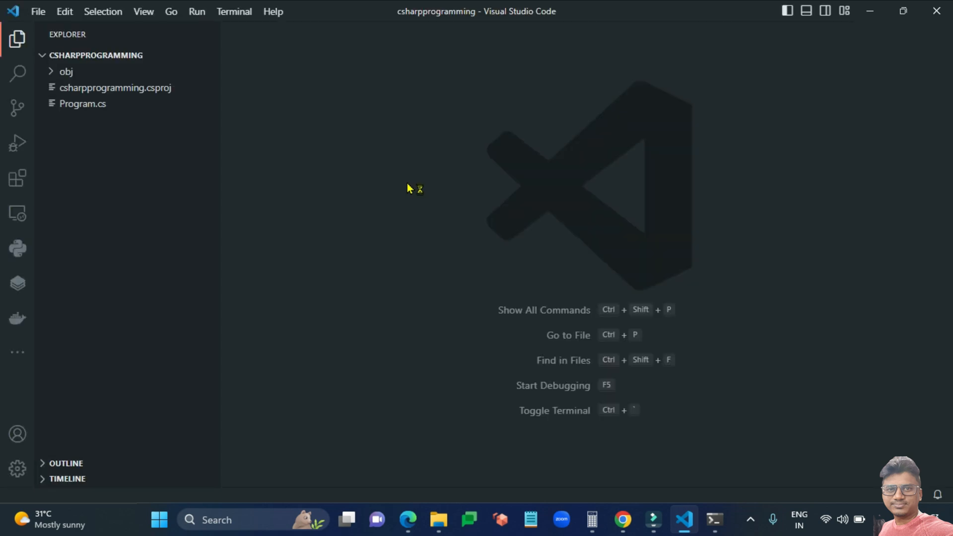
# Open Program.cs from the Explorer to view its default Hello, World code.
pyautogui.click(101, 104)
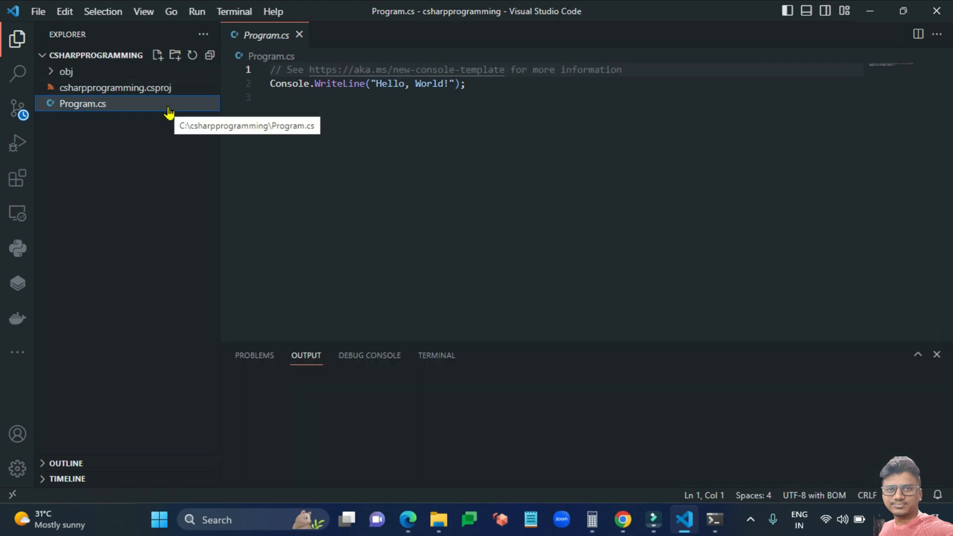
# Clear all the template code from Program.cs.
pyautogui.click(556, 81)
pyautogui.hotkey('ctrl', 'shift', 'Home')
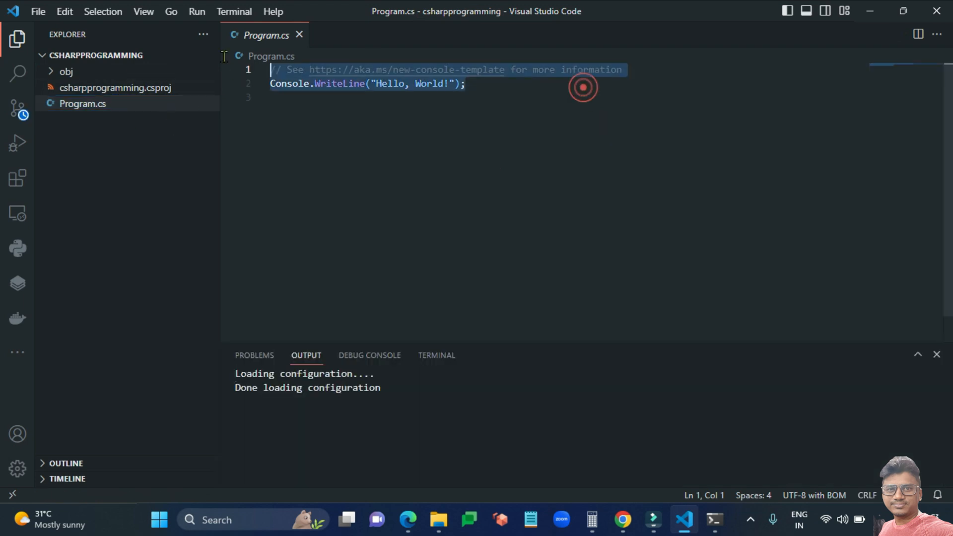
pyautogui.press('Delete')
# Write a public class Program containing an empty public static void Main() method.
pyautogui.write('clas')
pyautogui.press('BackSpace')
pyautogui.press('BackSpace')
pyautogui.press('BackSpace')
pyautogui.press('BackSpace')
pyautogui.write('public cla')
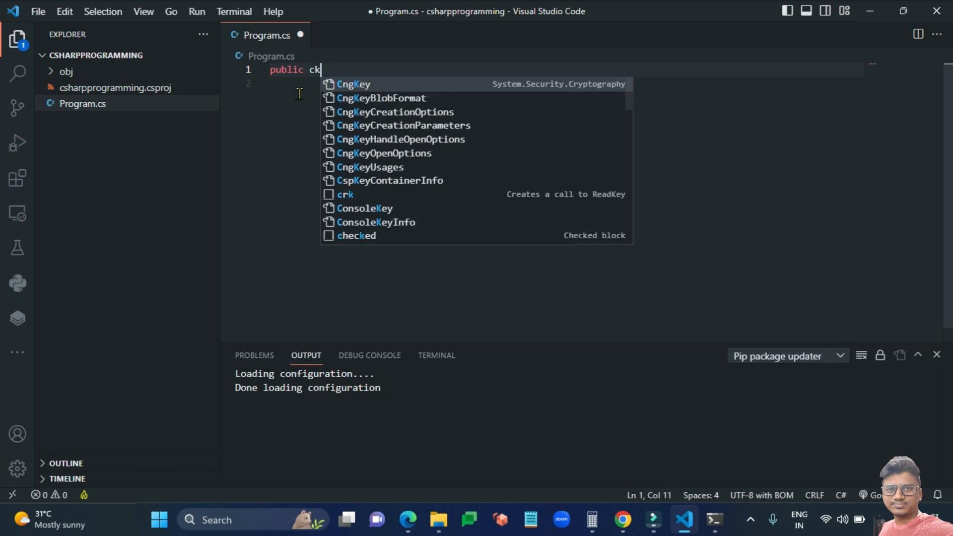
pyautogui.write('ss Program')
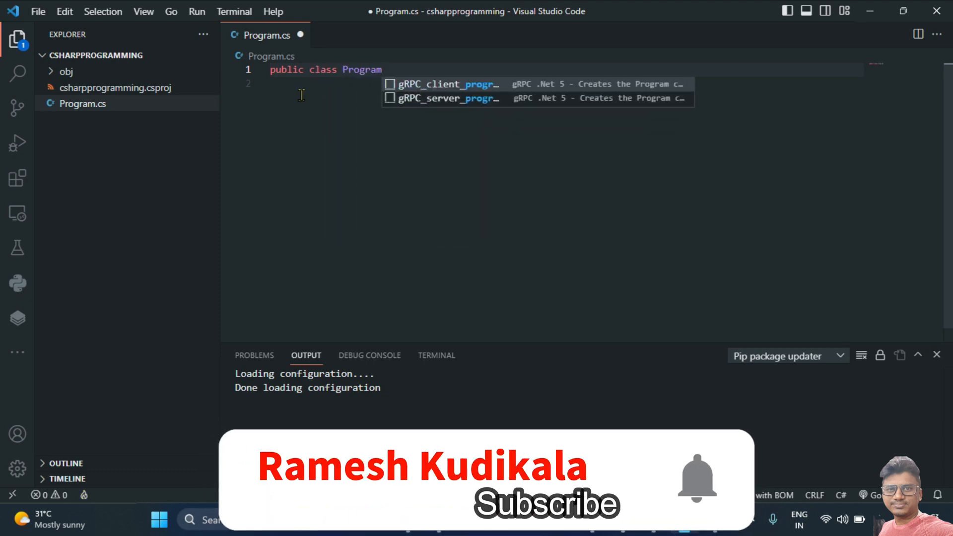
pyautogui.write(' {')
pyautogui.press('Return')
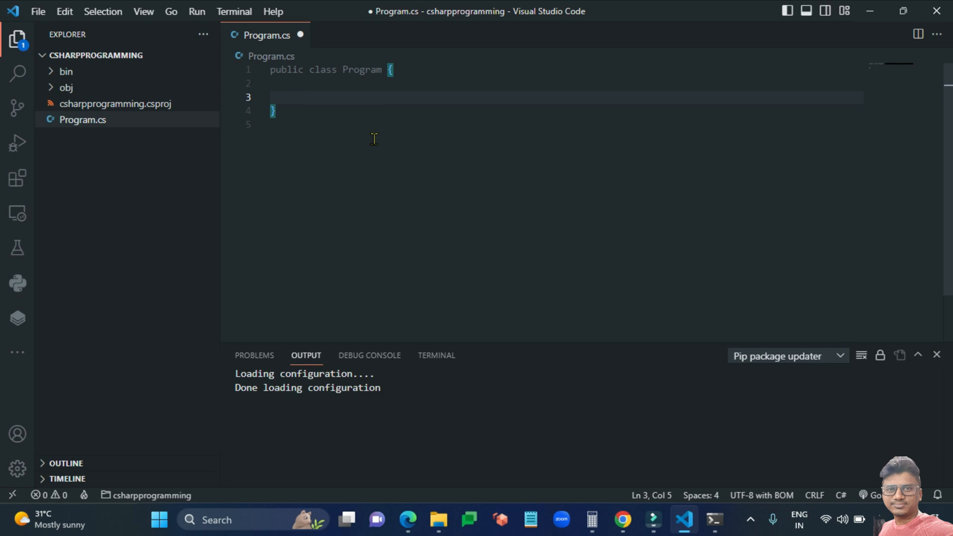
pyautogui.write('public statis')
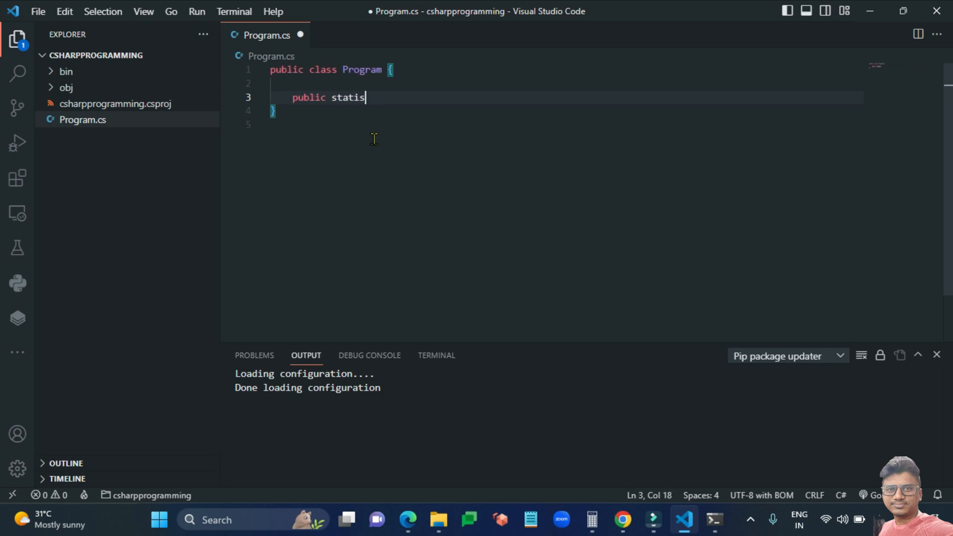
pyautogui.press('BackSpace')
pyautogui.press('BackSpace')
pyautogui.write('c void Main')
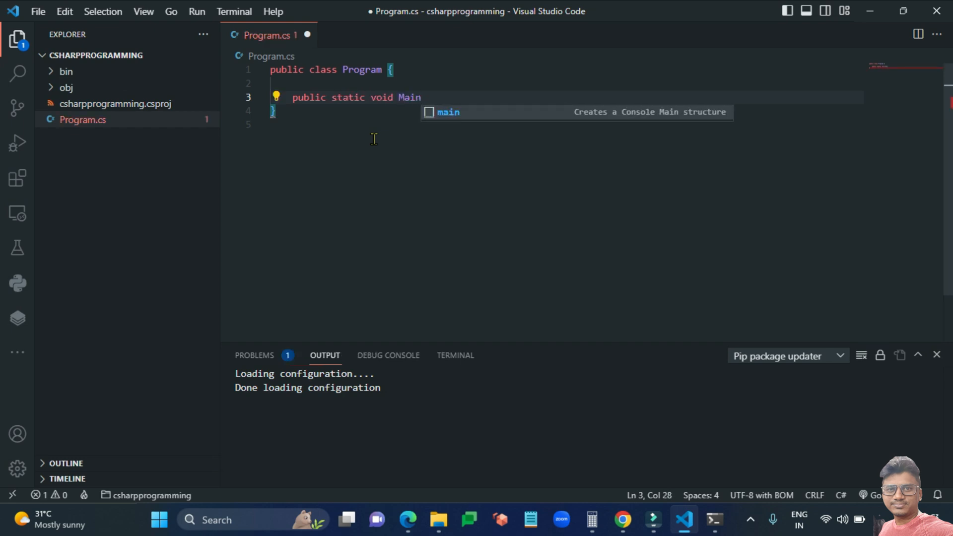
pyautogui.write('()')
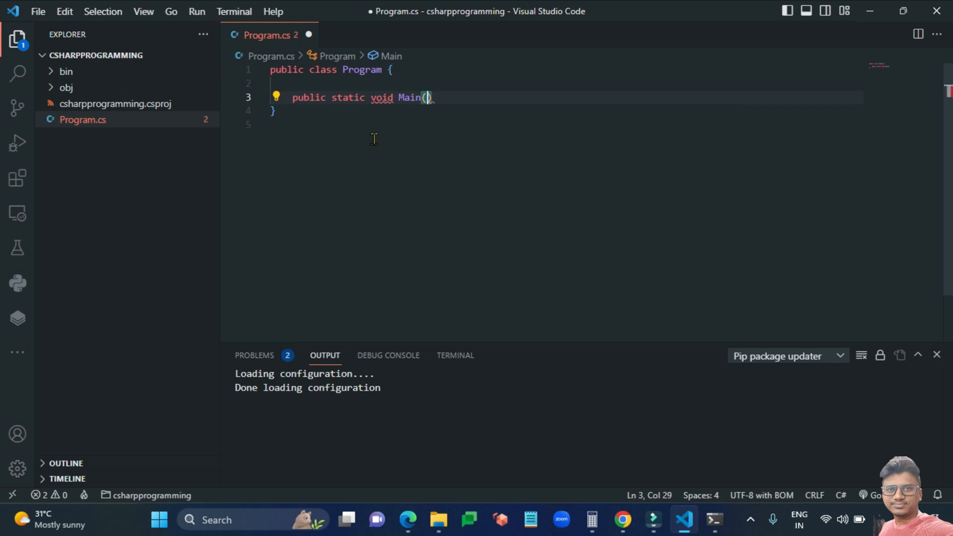
pyautogui.write('{')
pyautogui.press('Return')
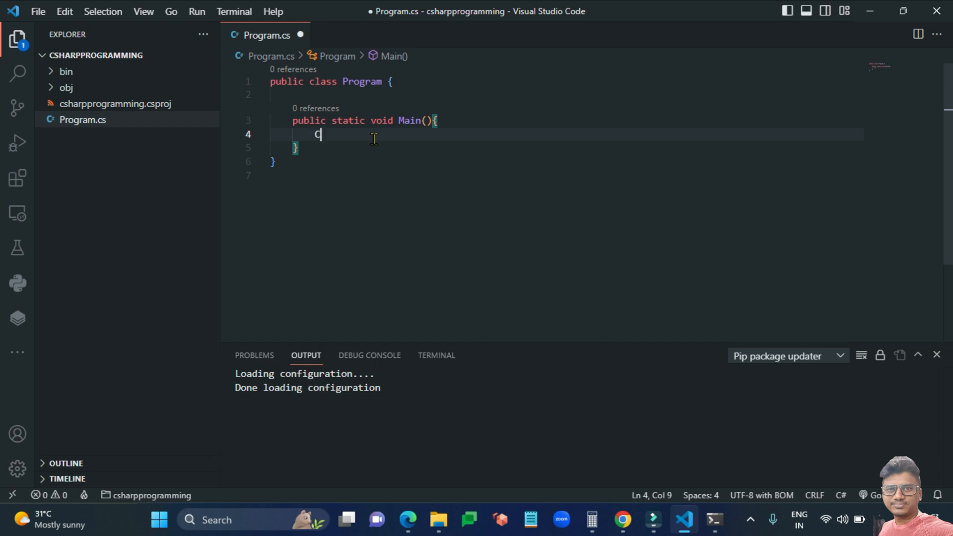
# Make Main print Console.WriteLine("Welcome to C# console app");.
pyautogui.write('onsole.wi')
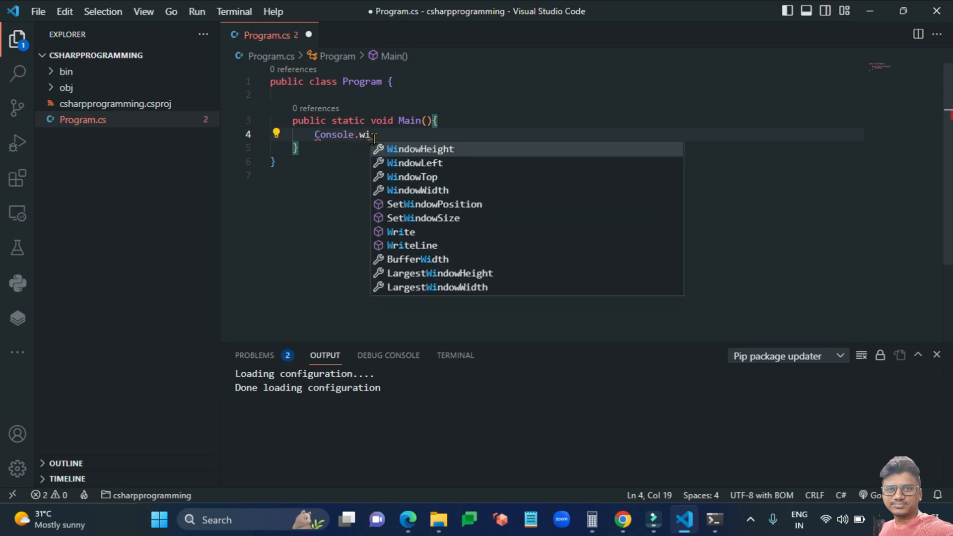
pyautogui.press('BackSpace')
pyautogui.write('ri')
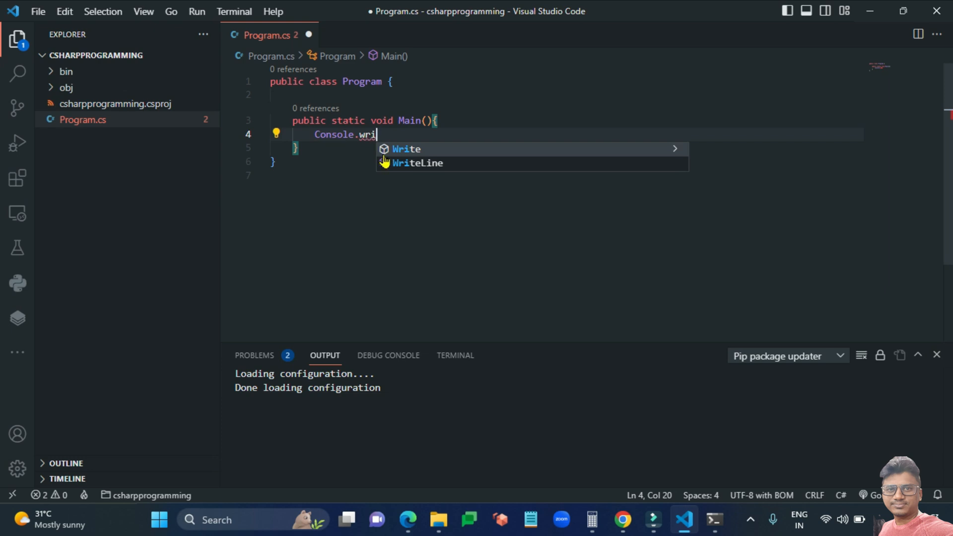
pyautogui.click(384, 163)
pyautogui.write('("')
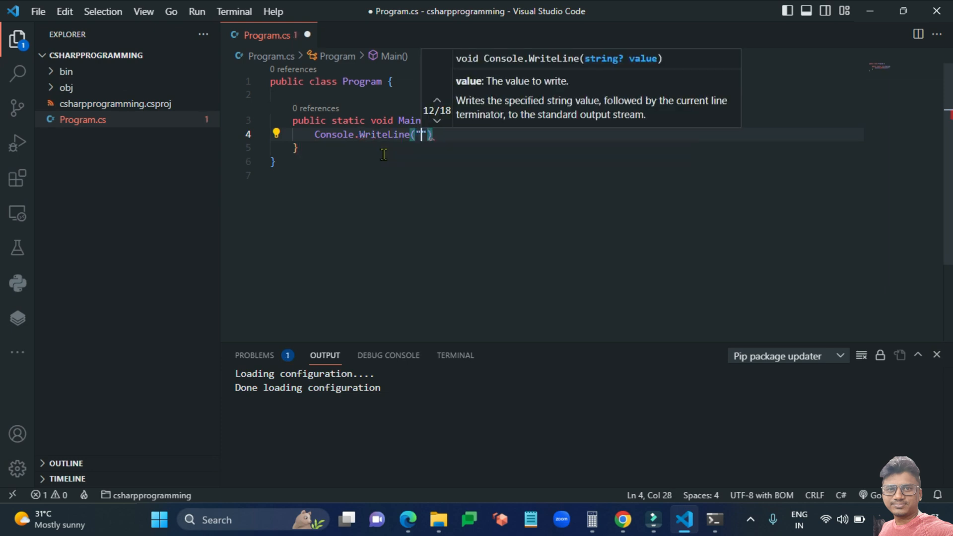
pyautogui.write('Welcome to ')
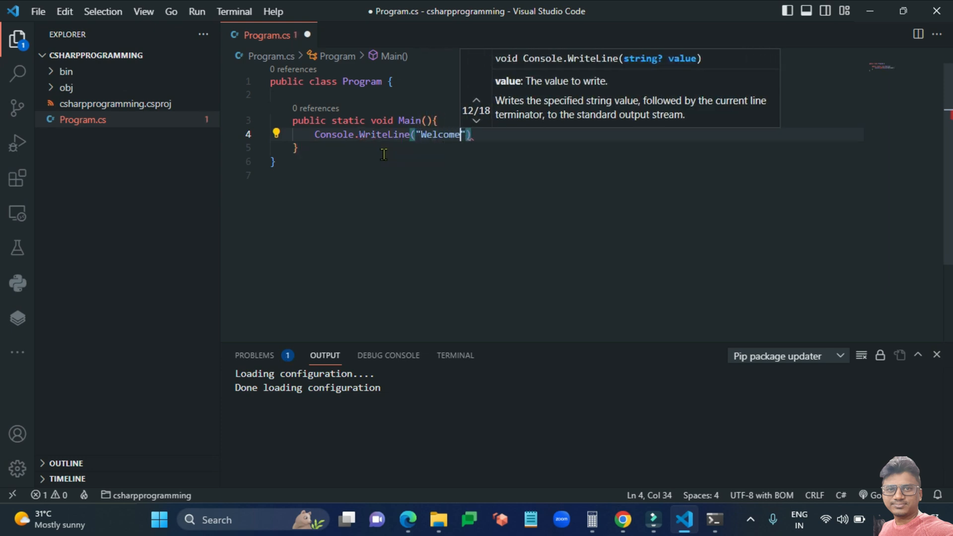
pyautogui.write('C')
pyautogui.write('# console app')
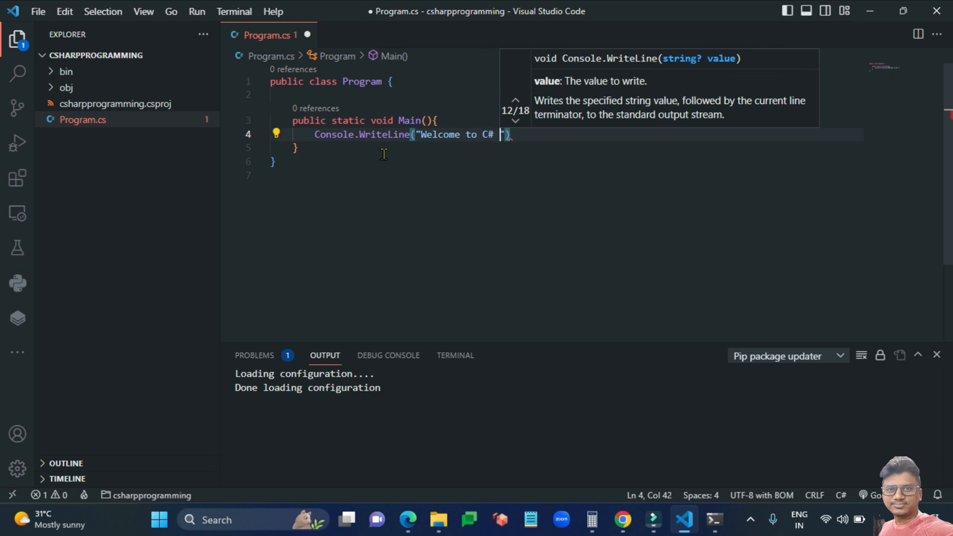
pyautogui.press('Right')
pyautogui.press('Right')
pyautogui.write(';')
pyautogui.press('Return')
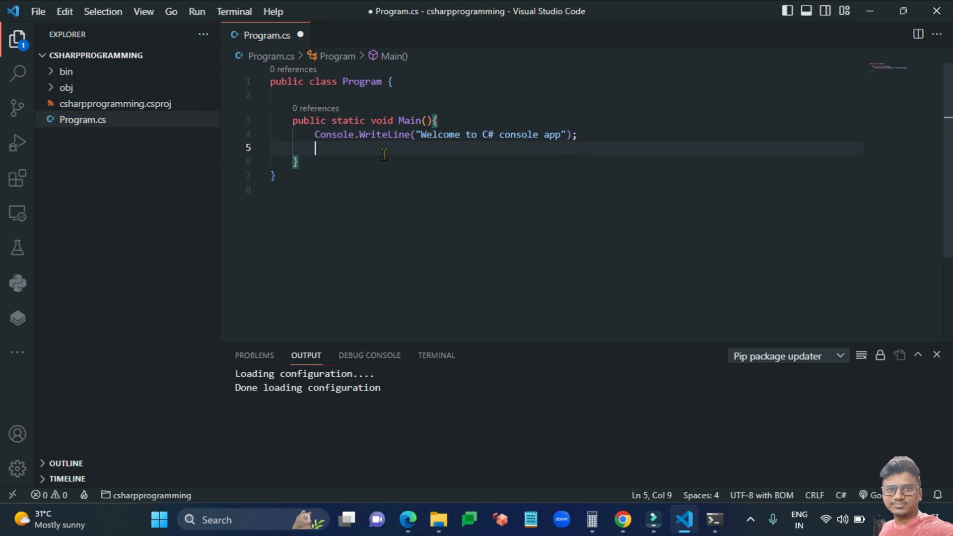
# Add Console.ReadLine(); on the next line and save Program.cs.
pyautogui.write('Console.rea')
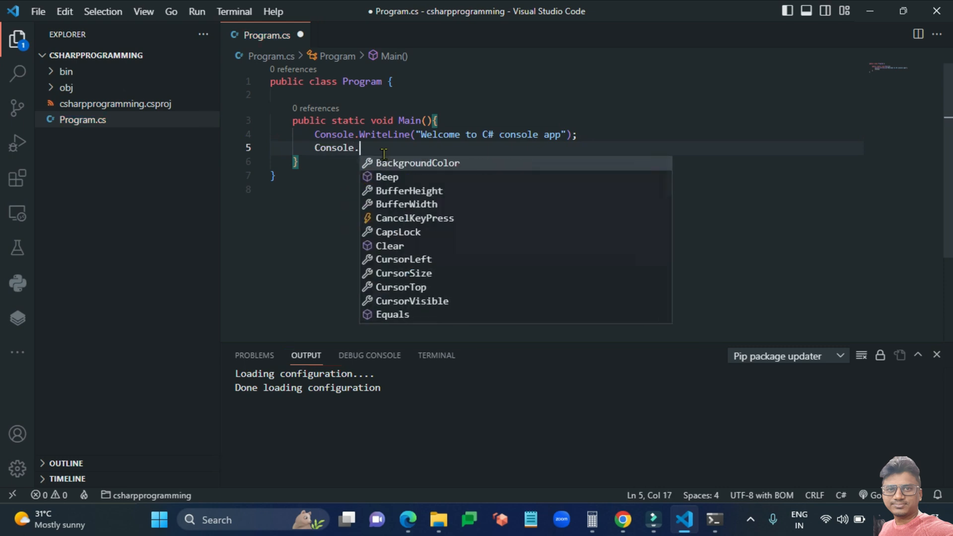
pyautogui.press('Down')
pyautogui.press('Down')
pyautogui.press('Return')
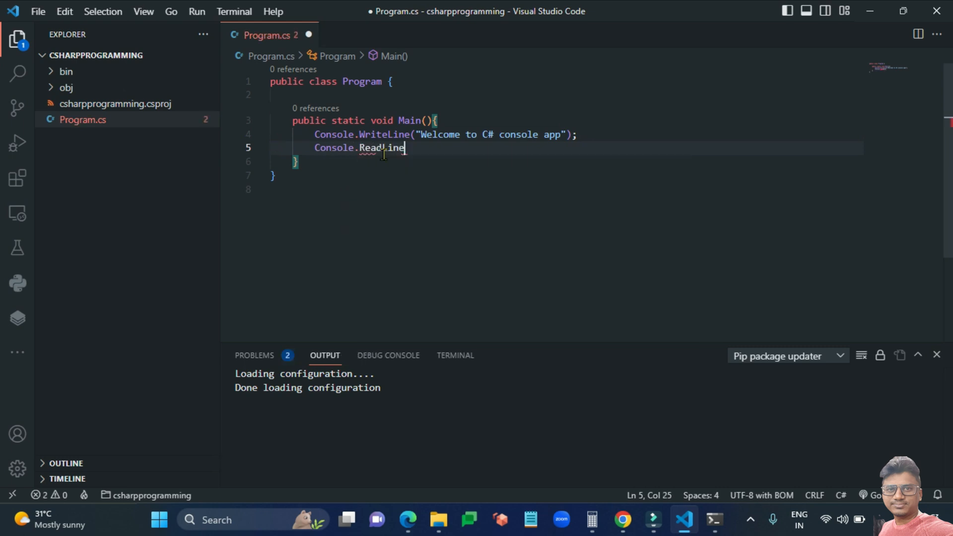
pyautogui.write('();')
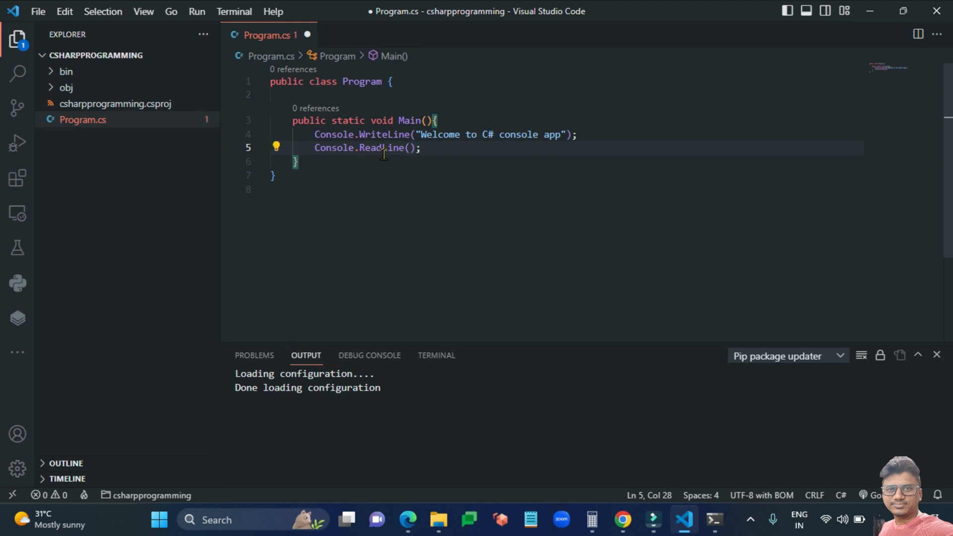
pyautogui.hotkey('ctrl', 's')
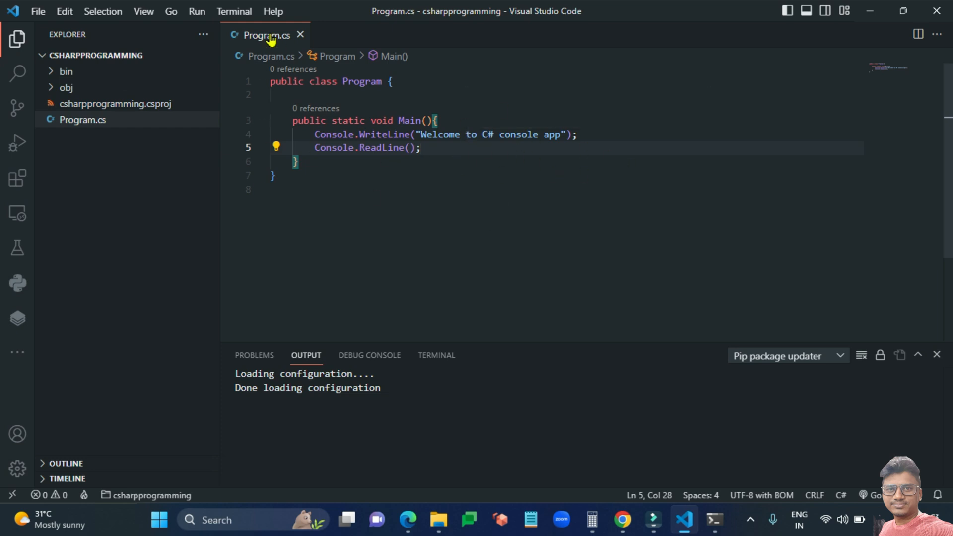
pyautogui.click(232, 11)
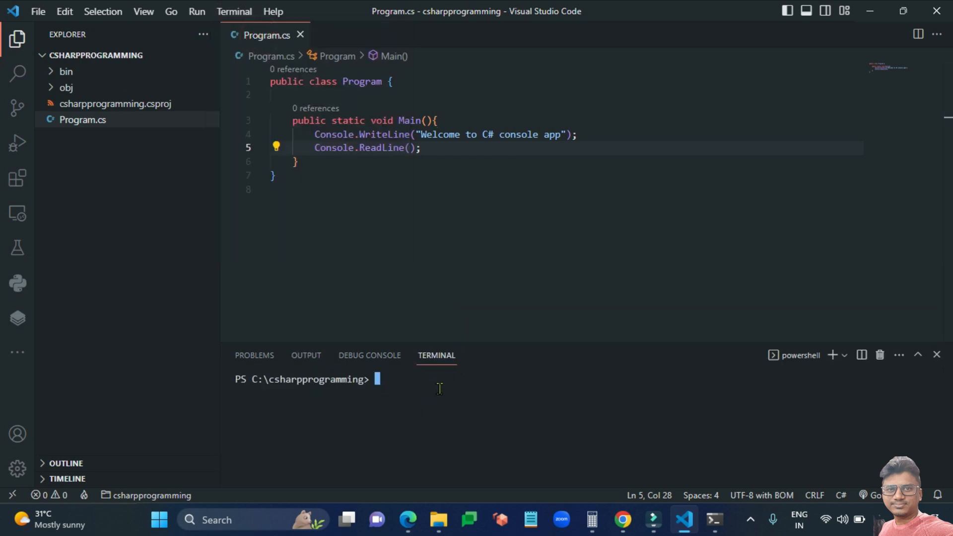
# Run dotnet run in the new terminal so it prints "Welcome to C# console app".
pyautogui.write('dotnet run')
pyautogui.press('Return')
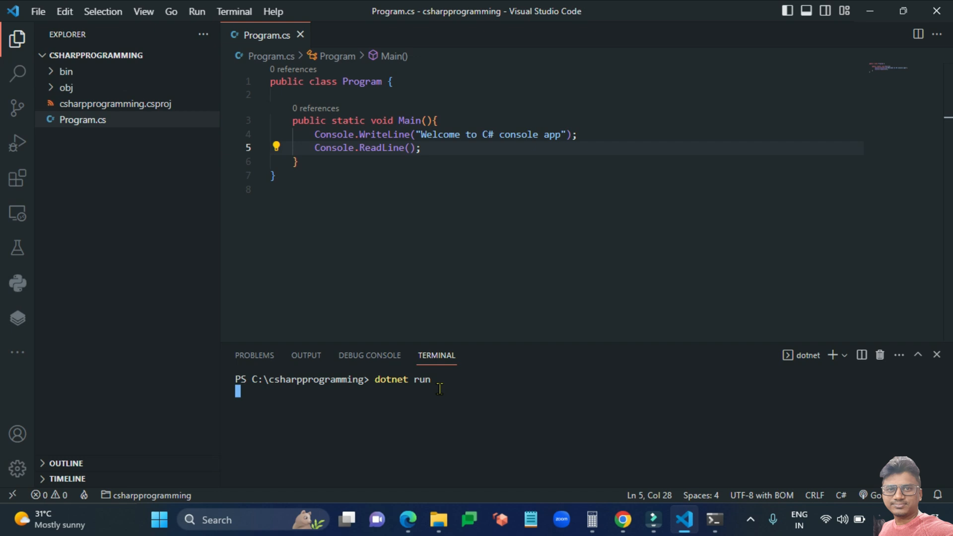
pyautogui.moveTo(402, 392); pyautogui.dragTo(235, 393)
pyautogui.click(450, 396)
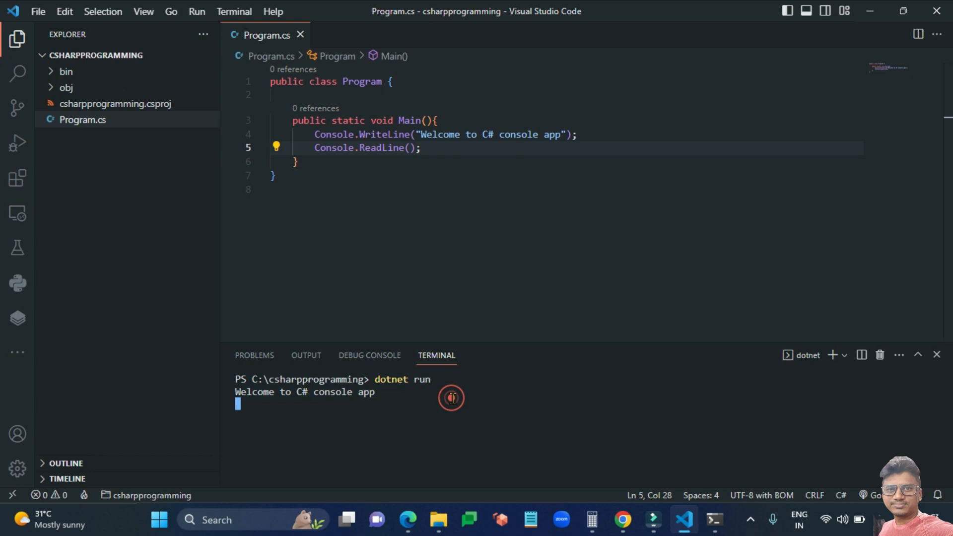
# Start a new code line after the ReadLine call on line 5.
pyautogui.click(441, 156)
pyautogui.click(438, 154)
pyautogui.press('Return')
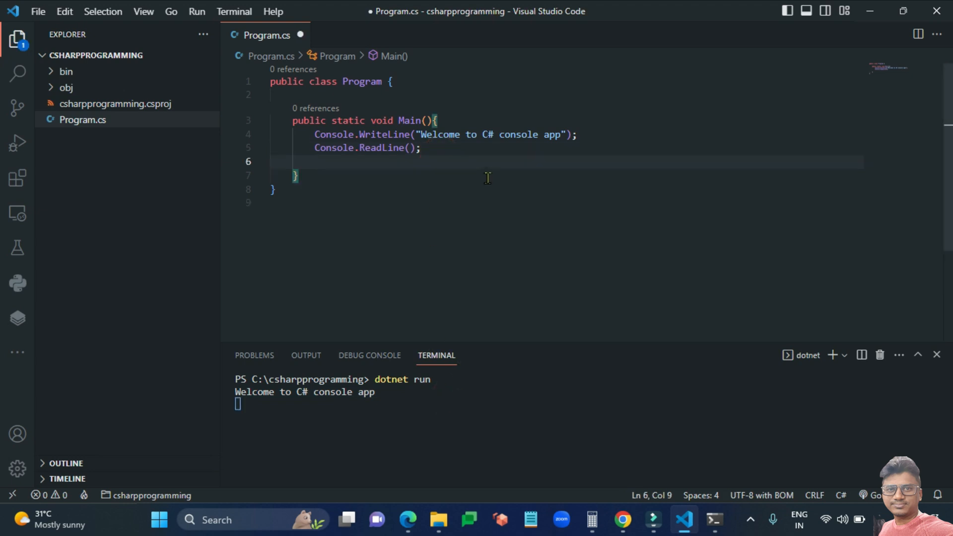
# Declare int a =20; and int b =10; on lines 6 and 7.
pyautogui.write('int a')
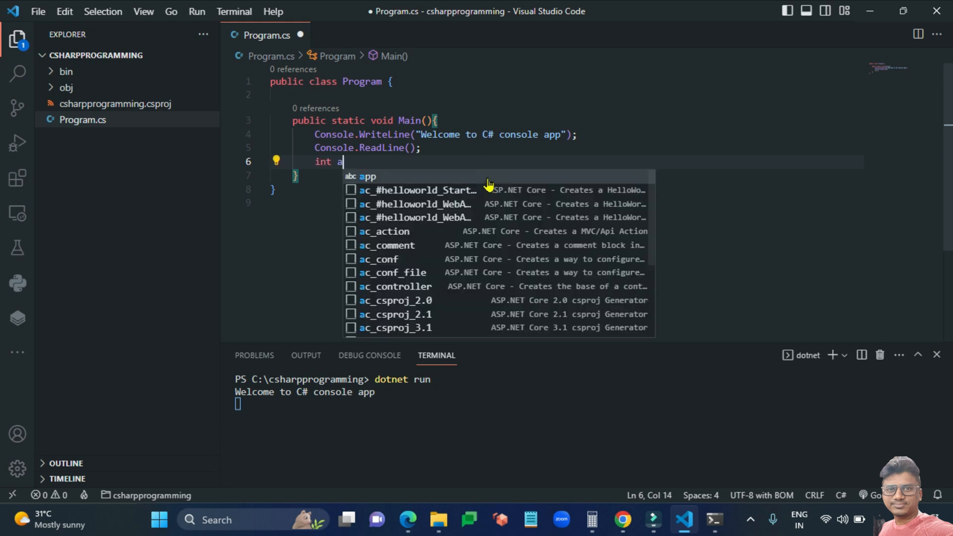
pyautogui.write(' =20;')
pyautogui.press('Return')
pyautogui.write('int b=')
pyautogui.press('BackSpace')
pyautogui.press('BackSpace')
pyautogui.write('b = 10;')
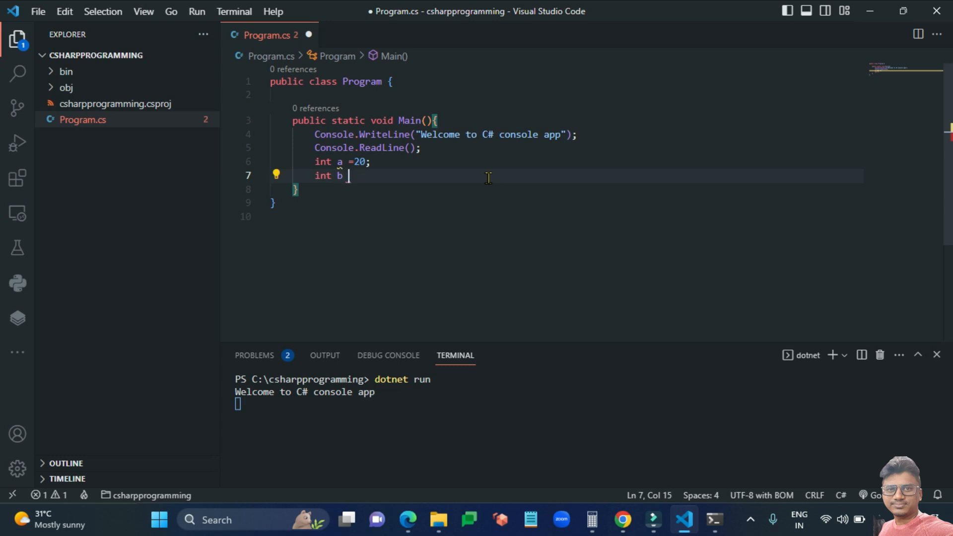
pyautogui.press('BackSpace')
pyautogui.press('BackSpace')
pyautogui.press('BackSpace')
pyautogui.press('BackSpace')
pyautogui.write('10;')
pyautogui.press('Return')
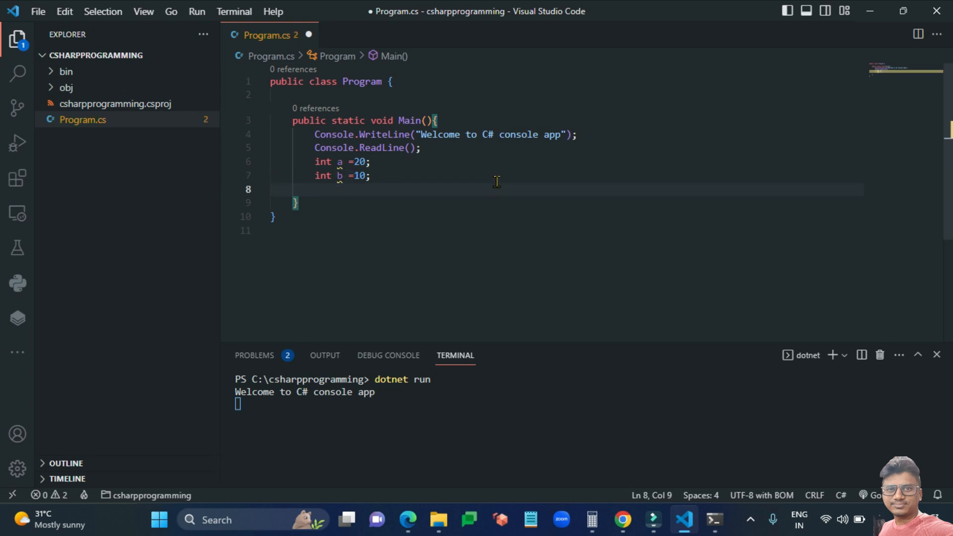
# Add Console.WriteLine("Addition of 2 Numbers {0}",a+b); and save Program.cs.
pyautogui.write('Console.w')
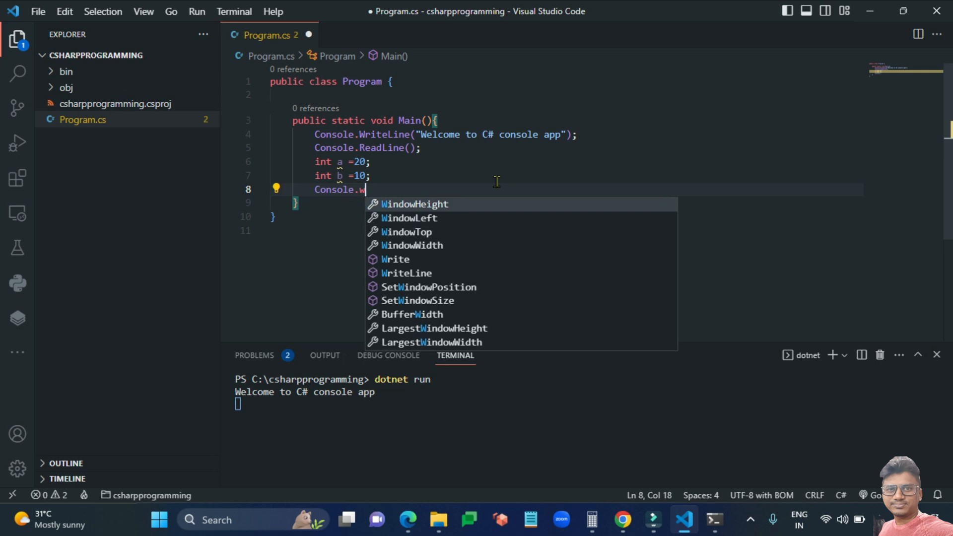
pyautogui.press('Down')
pyautogui.press('Down')
pyautogui.press('Down')
pyautogui.press('Down')
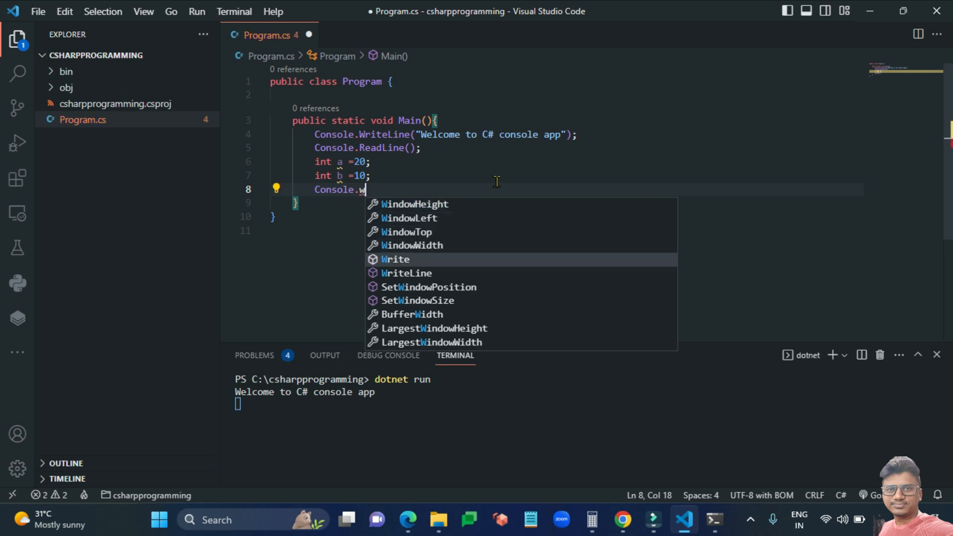
pyautogui.press('Down')
pyautogui.press('Return')
pyautogui.write('(a')
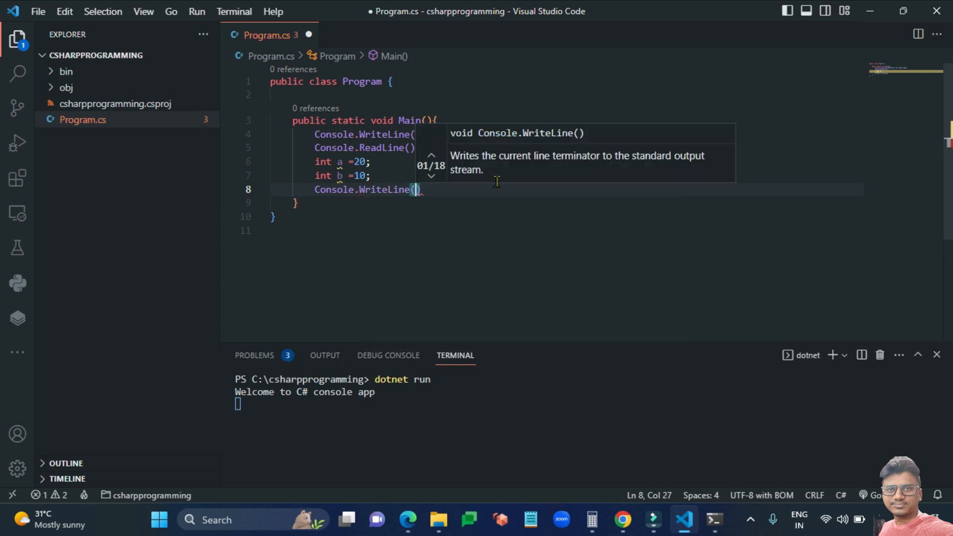
pyautogui.write('+b);')
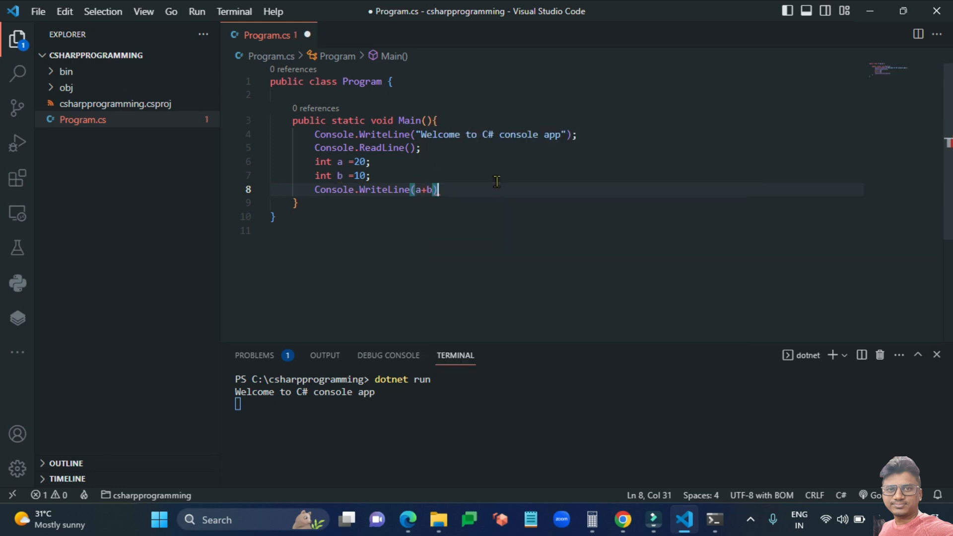
pyautogui.press('Left')
pyautogui.press('Left')
pyautogui.press('Left')
pyautogui.press('Left')
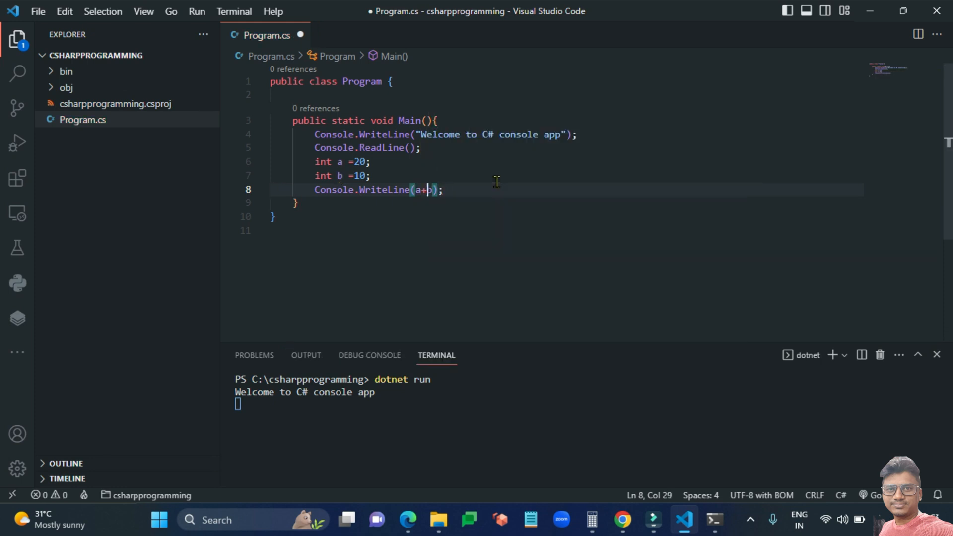
pyautogui.write('""')
pyautogui.press('Left')
pyautogui.write('Addition of 2')
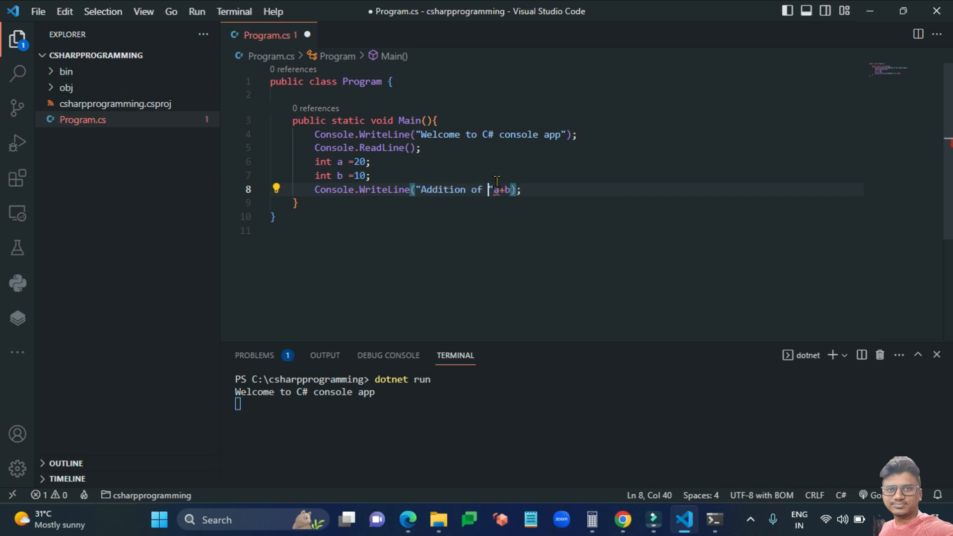
pyautogui.write(' Numbers {0')
pyautogui.press('Right')
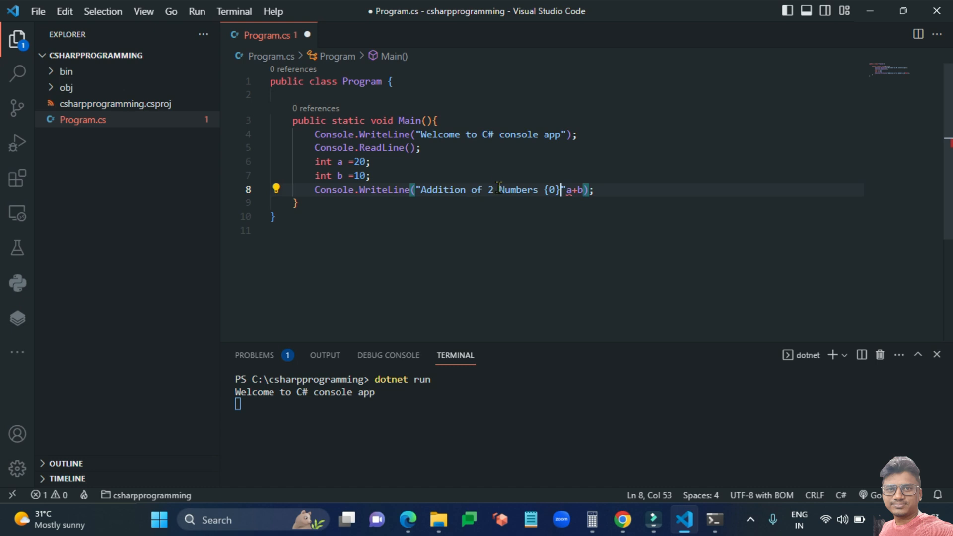
pyautogui.click(571, 189)
pyautogui.press('Left')
pyautogui.write(',')
pyautogui.click(606, 222)
pyautogui.hotkey('ctrl', 's')
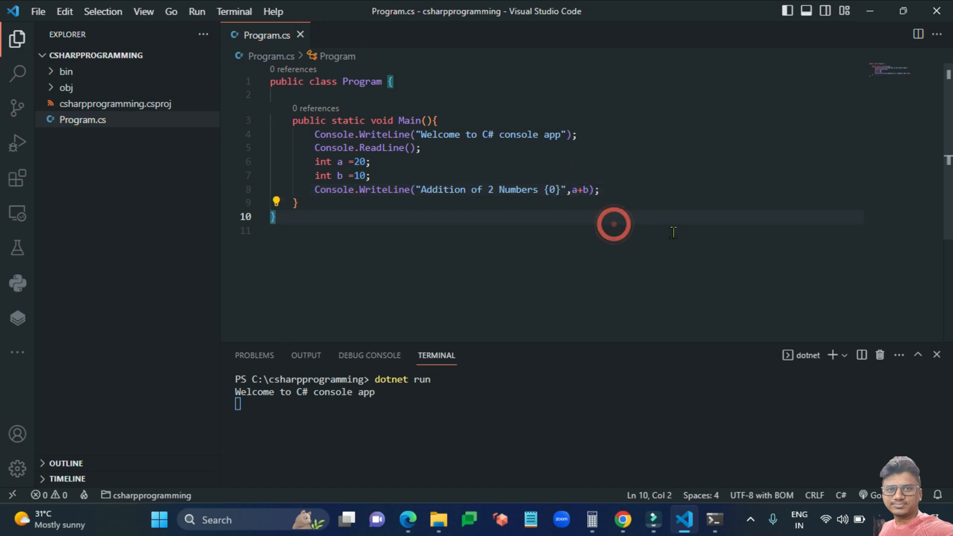
# Rerun dotnet run and continue past ReadLine so "Addition of 2 Numbers 30" prints.
pyautogui.click(435, 429)
pyautogui.press('Return')
pyautogui.press('Return')
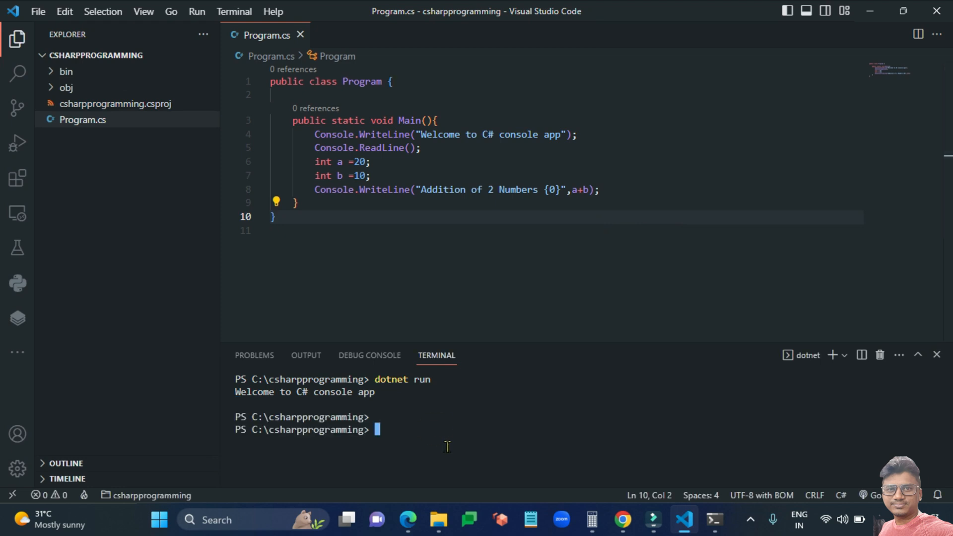
pyautogui.press('Up')
pyautogui.press('Return')
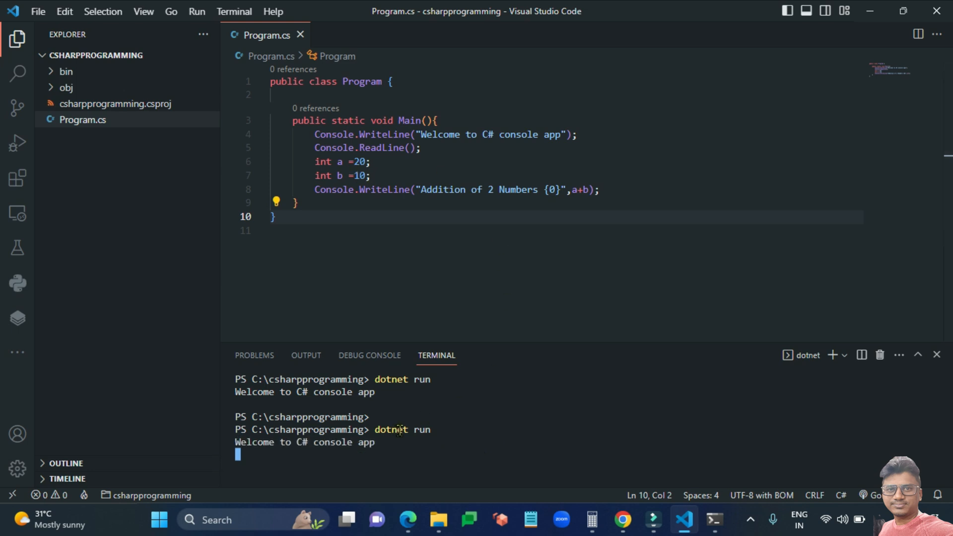
pyautogui.click(387, 450)
pyautogui.press('Return')
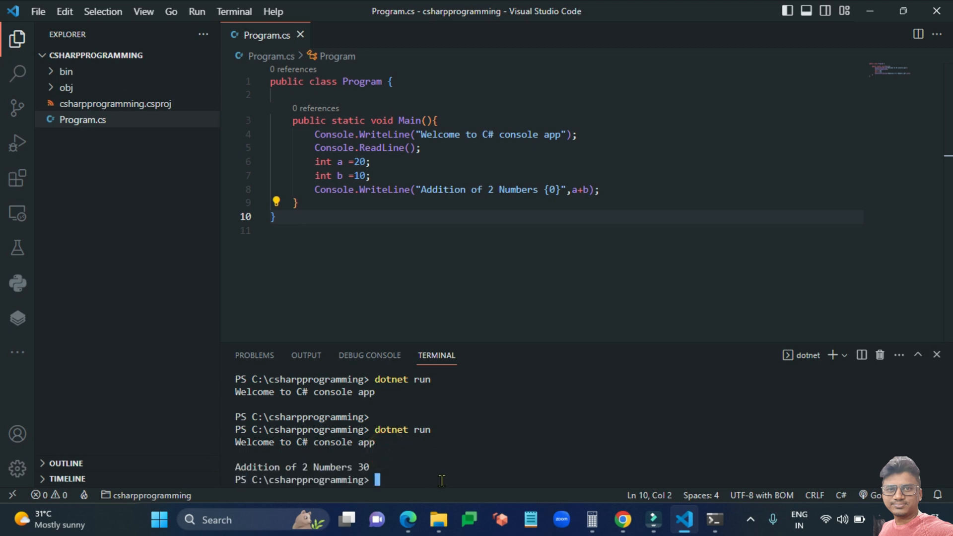
pyautogui.moveTo(371, 467); pyautogui.dragTo(235, 467)
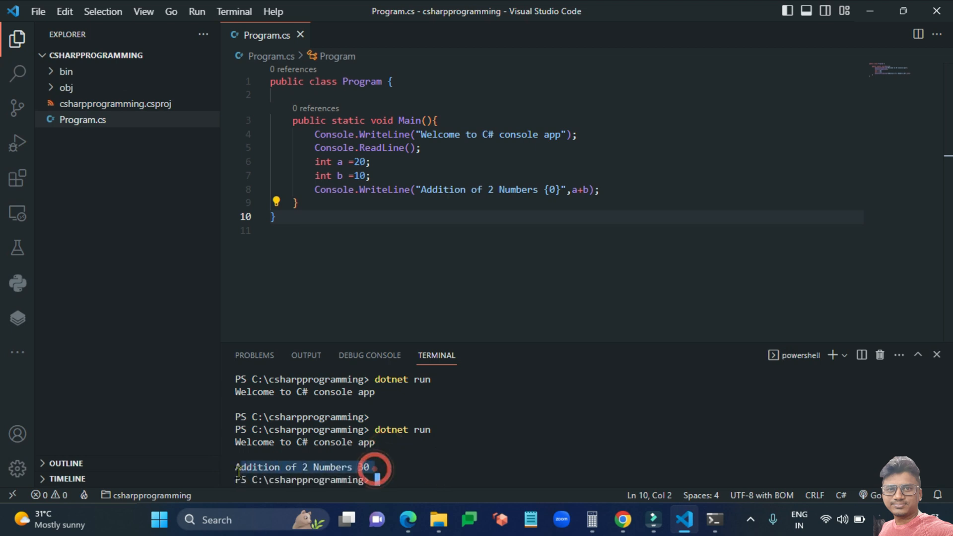